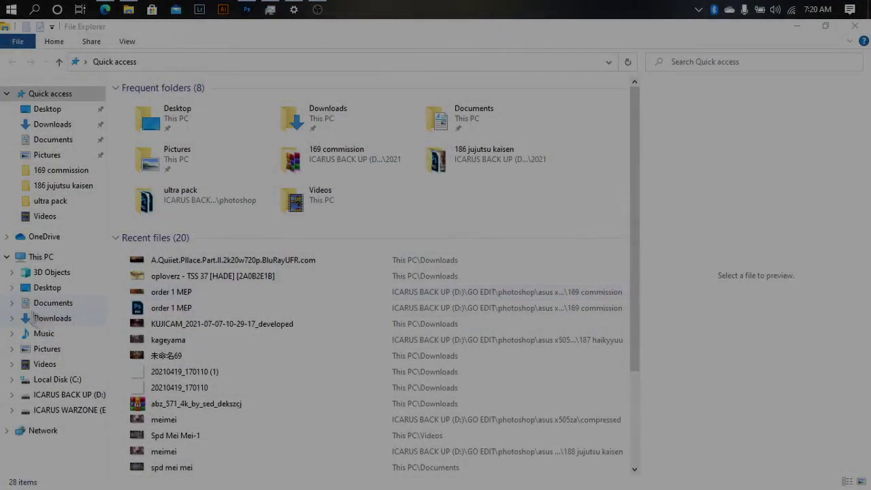
Drag the toji_fushiguro render from Downloads onto the Untitled-1 canvas
click(52, 318)
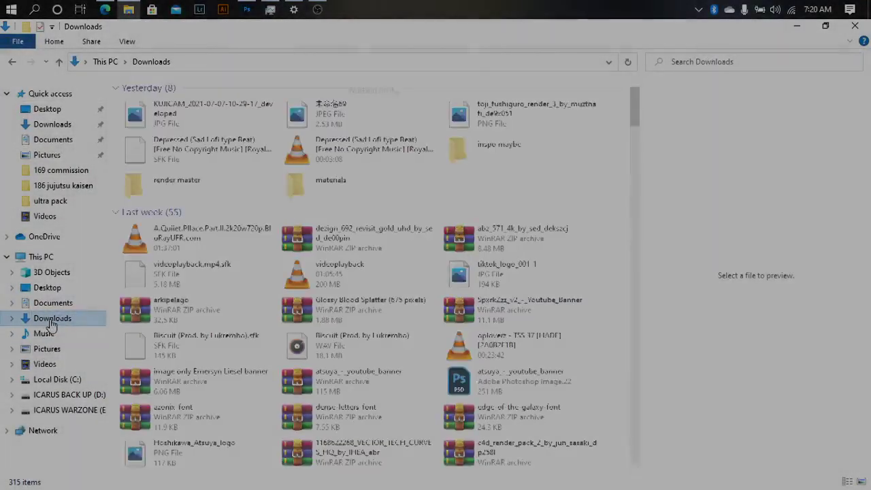
drag(521, 114, 249, 293)
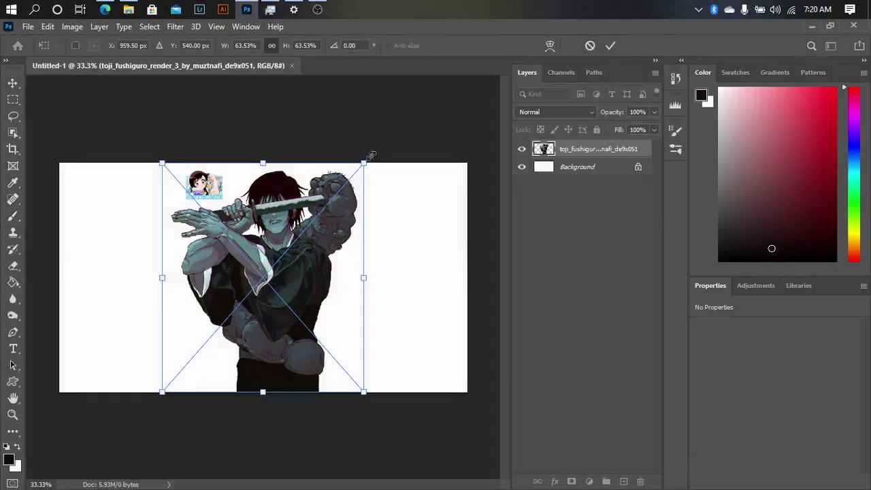
drag(307, 210, 320, 251)
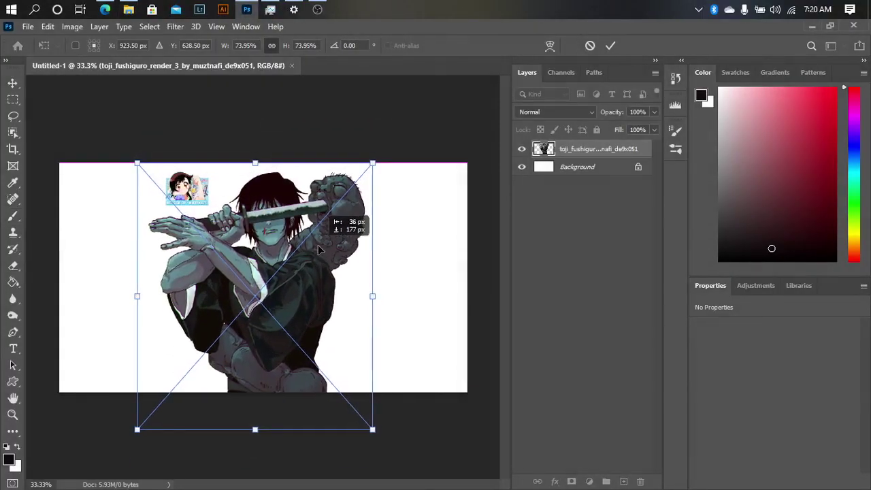
Commit and rasterize the render, then erase its top-left watermark with a 196 px eraser
key(Return)
key(e)
click(395, 218)
click(414, 216)
right_click(283, 286)
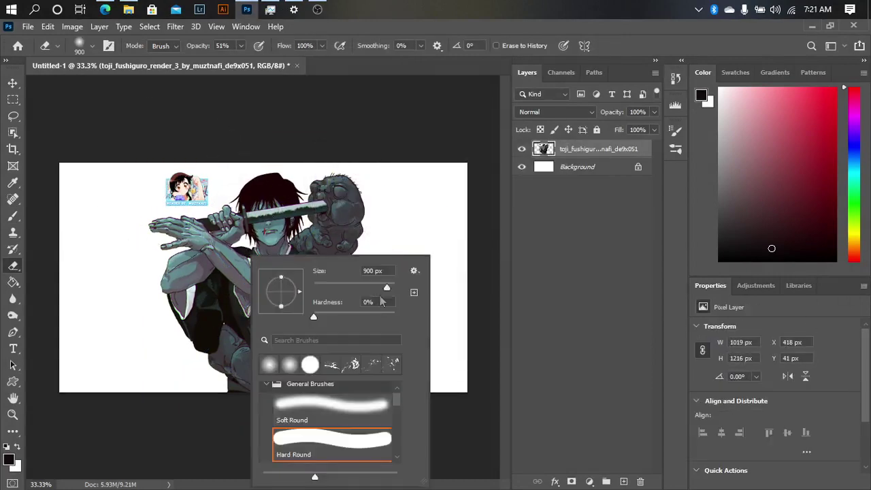
drag(387, 287, 374, 286)
key(Return)
scroll(172, 193, up, 3)
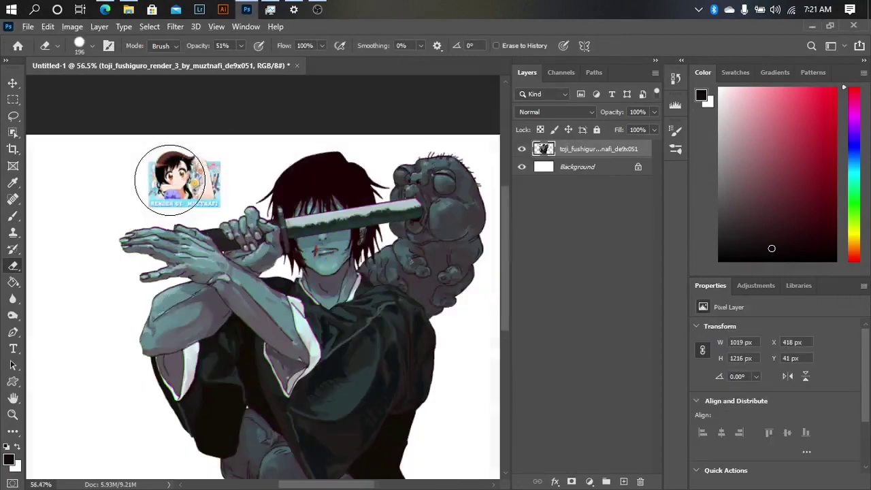
mouse_move(146, 202)
mouse_down()
mouse_move(165, 185)
mouse_move(186, 205)
mouse_up()
scroll(189, 202, down, 4)
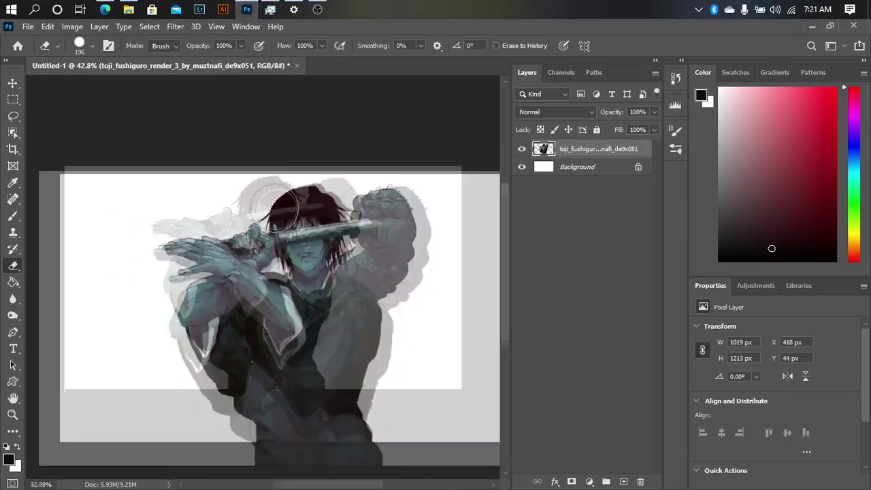
Unlock and delete the white background layer, then select the materials folder in Explorer
click(638, 170)
key(Delete)
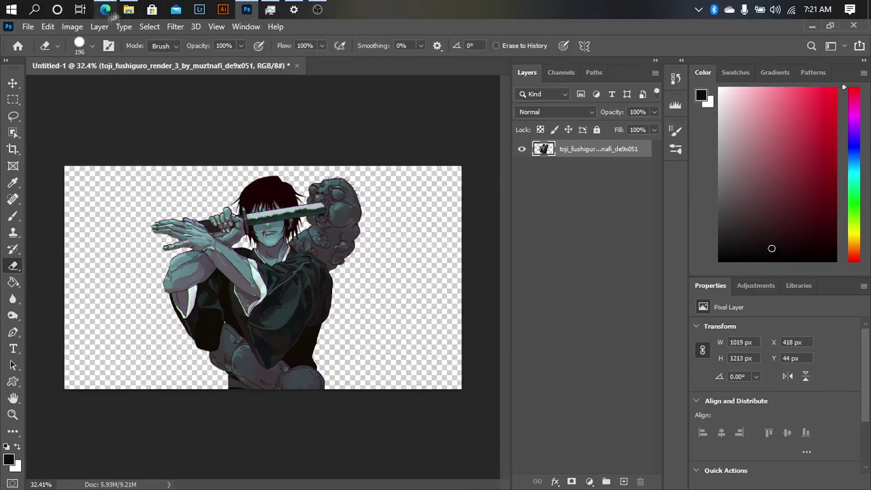
click(128, 8)
click(304, 194)
Open the materials folder and preview the AbZ, green crypt and valhalla_ii textures
double_click(304, 194)
click(296, 123)
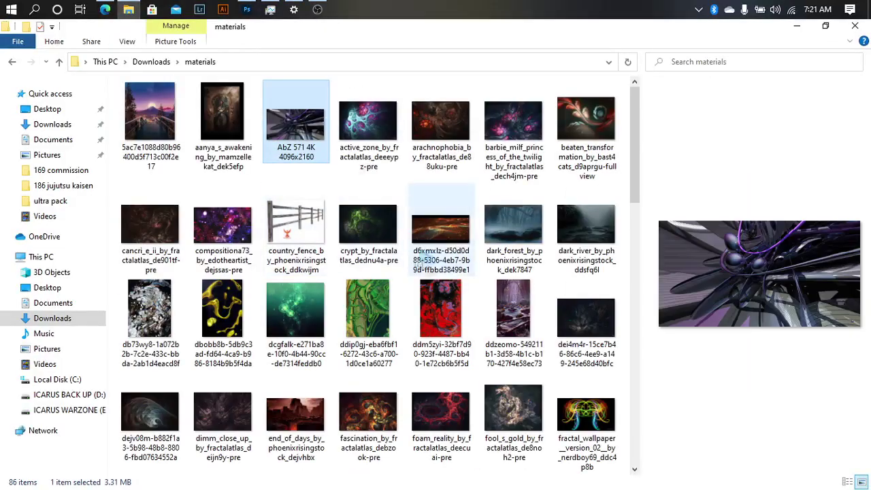
click(368, 224)
scroll(447, 304, down, 5)
scroll(448, 304, down, 5)
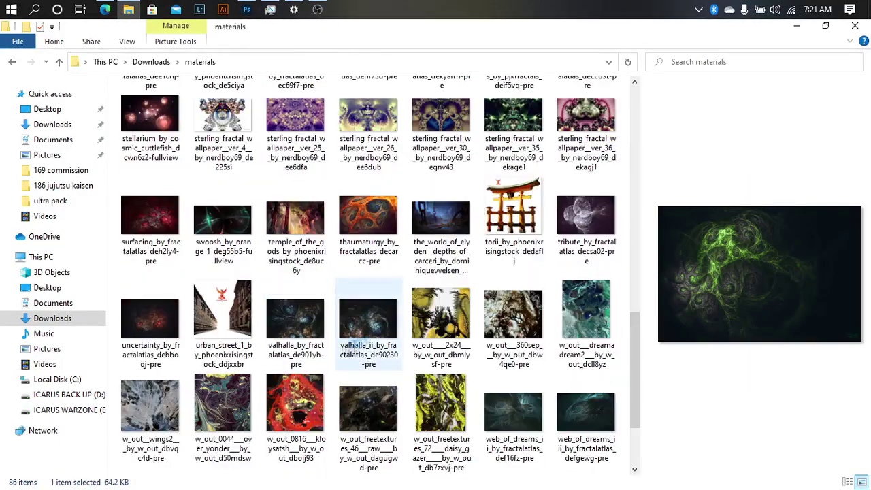
click(368, 300)
scroll(446, 308, down, 2)
Compare more fractal textures and settle on the brown marbled one
click(368, 306)
click(595, 302)
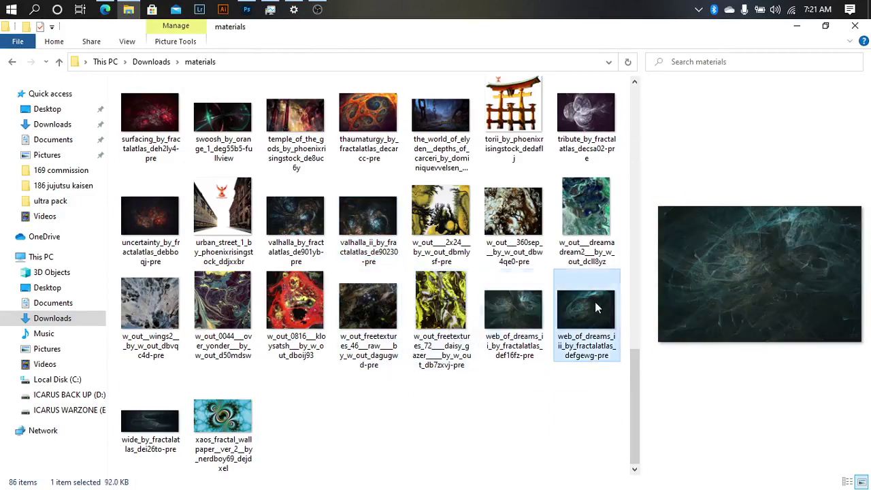
click(586, 211)
key(Left)
key(Left)
key(Left)
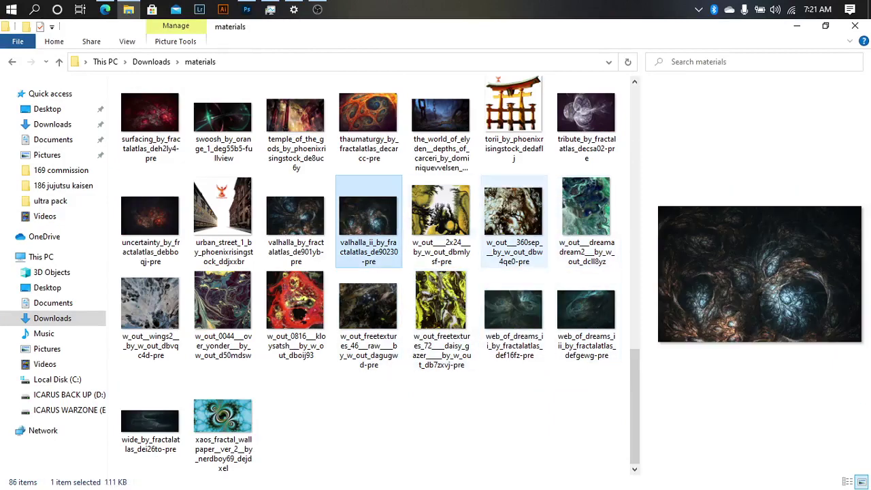
click(510, 218)
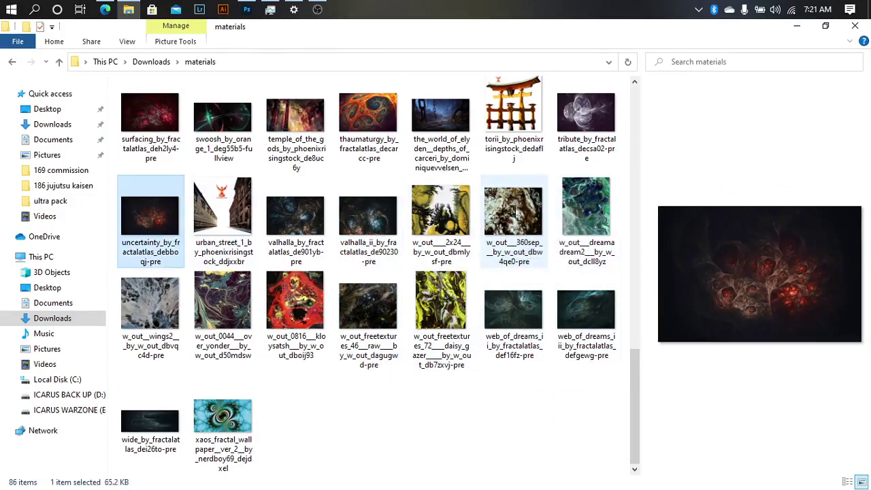
click(246, 8)
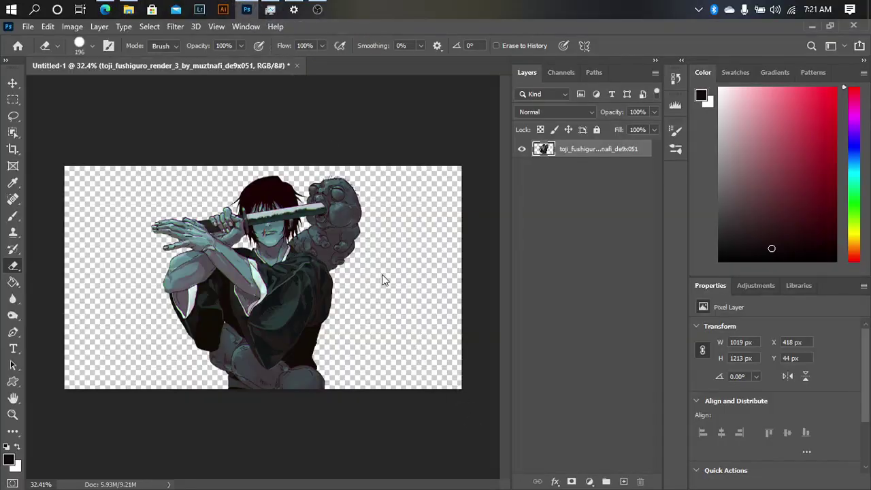
Place the brown marbled texture, slightly tilted, and move it below the swordsman layer
mouse_move(246, 9)
mouse_down()
mouse_move(424, 277)
mouse_move(432, 262)
mouse_move(436, 280)
mouse_up()
drag(382, 293, 477, 381)
drag(272, 273, 288, 288)
key(Return)
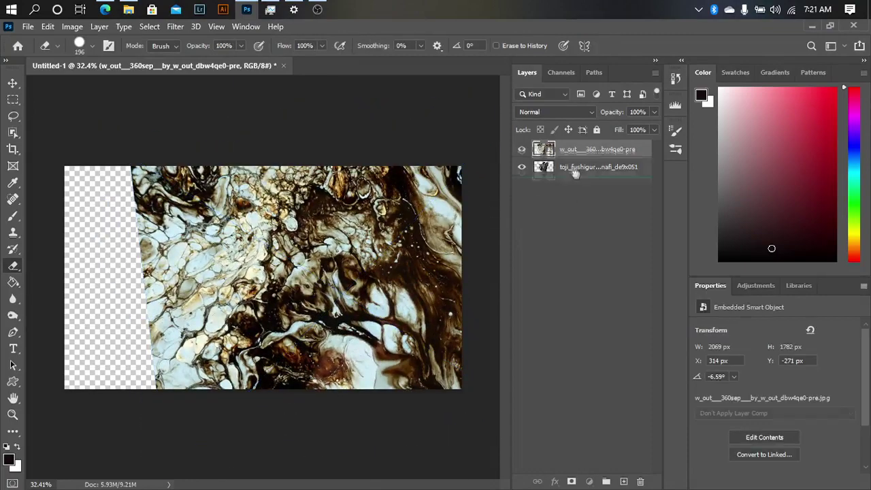
drag(576, 173, 562, 196)
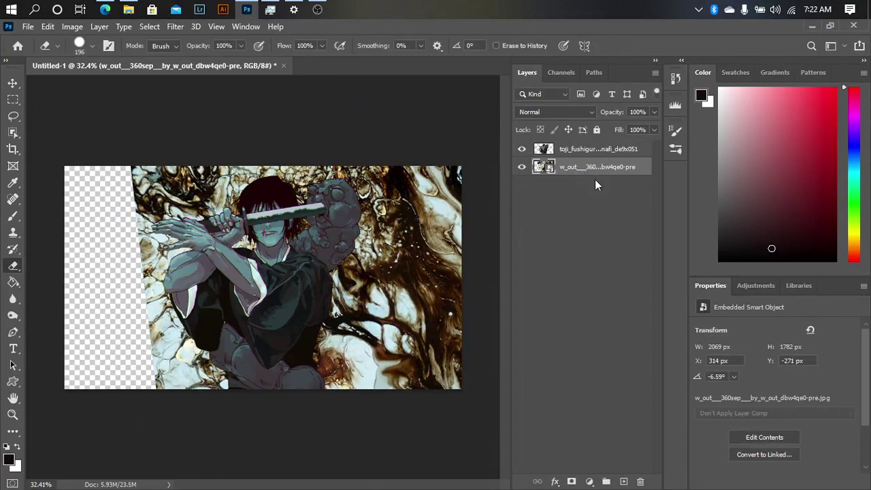
Enlarge the texture so it covers the whole canvas behind the figure
key(ctrl+t)
drag(132, 309, 47, 328)
drag(306, 251, 312, 257)
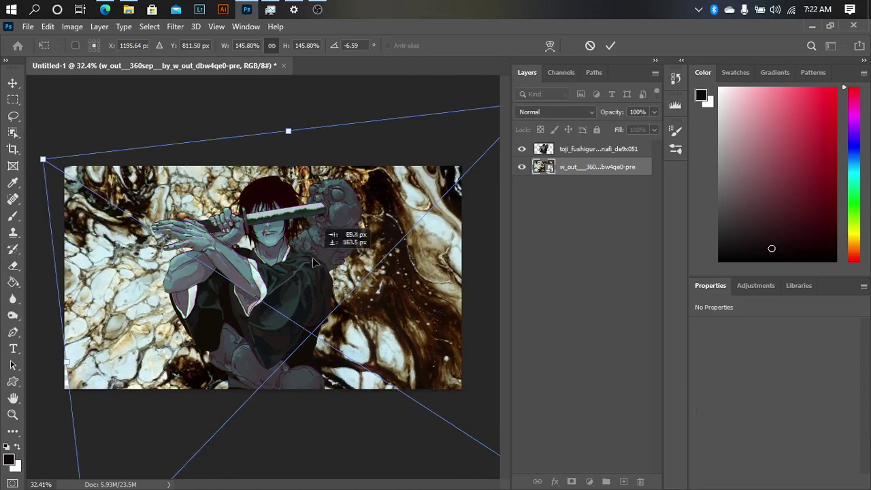
key(Return)
Add a Hue/Saturation adjustment clipped to the texture layer
click(589, 481)
click(622, 342)
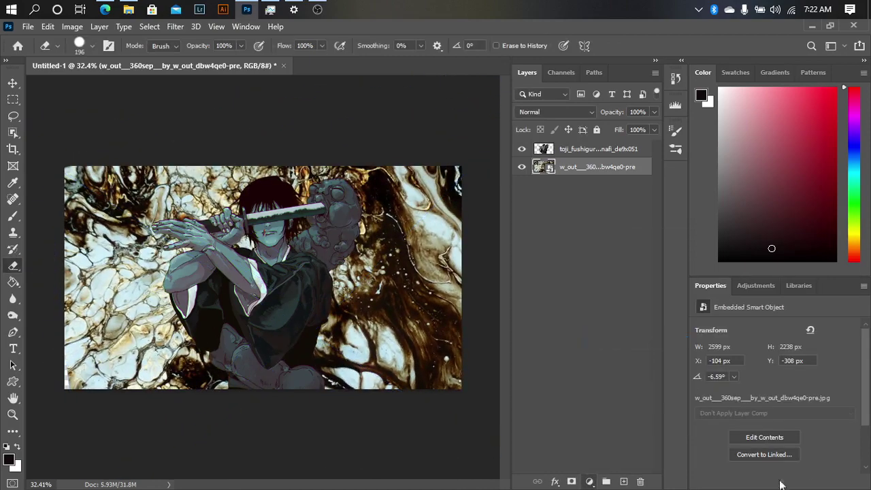
click(774, 482)
Desaturate the texture (about -90) and darken it (-44), then readjust its size and position
drag(774, 402, 664, 401)
drag(774, 427, 741, 426)
drag(699, 401, 712, 401)
click(578, 185)
key(ctrl+t)
drag(378, 354, 493, 257)
Give the swordsman a clipped Brightness/Contrast (-26, 25) and Hue/Saturation (-29 saturation)
click(597, 149)
click(590, 482)
click(616, 278)
drag(775, 364, 756, 365)
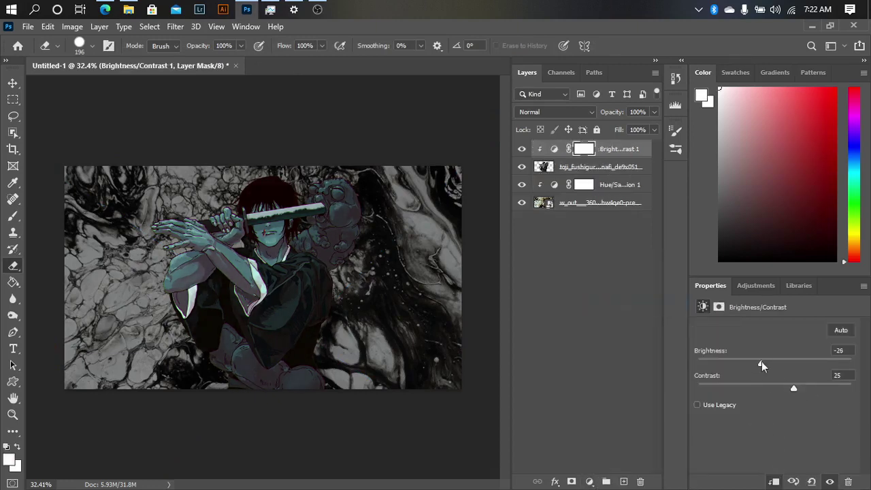
click(588, 481)
click(616, 348)
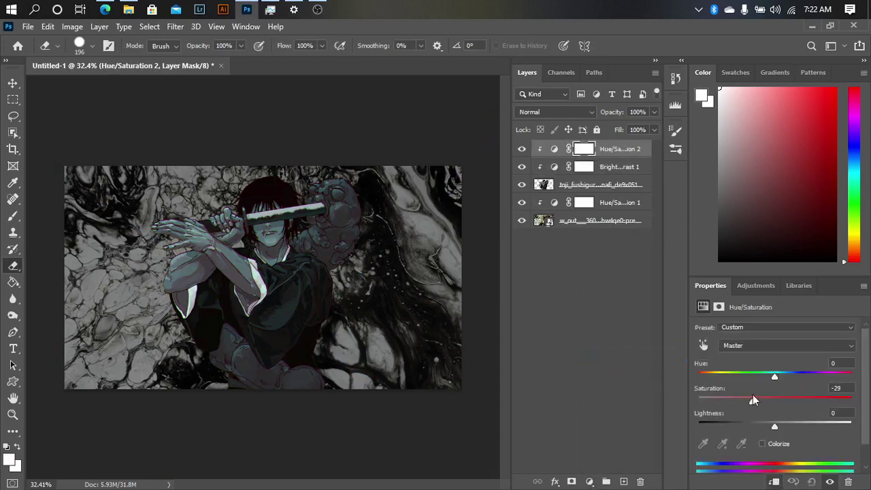
Start a Solid Color fill layer above the background Hue/Saturation layer
click(616, 202)
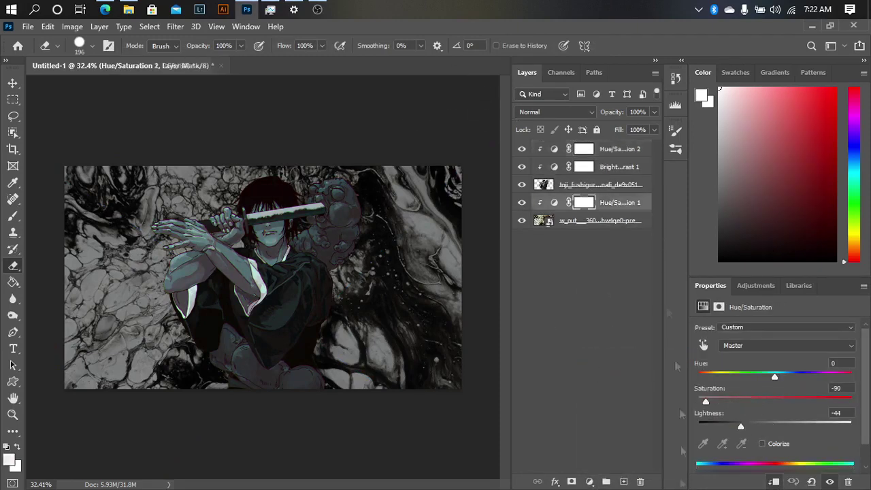
click(589, 481)
click(607, 256)
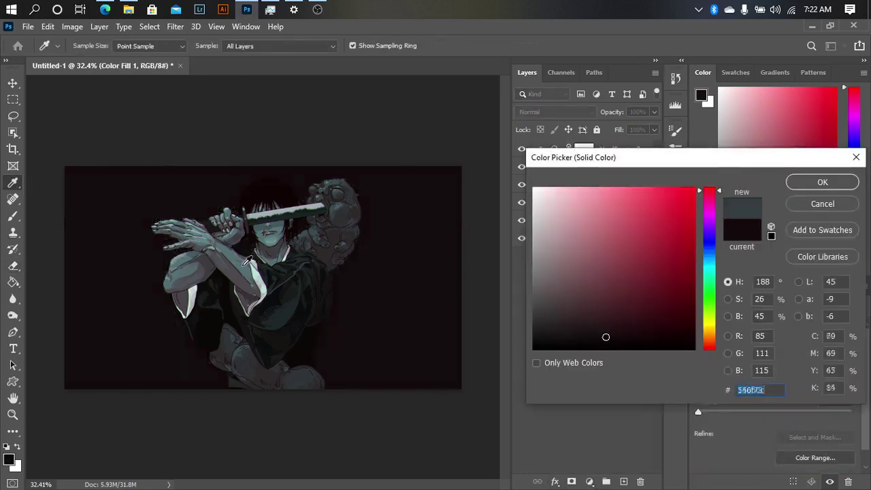
Make the fill teal, blended as Linear Dodge (Add) at low opacity
drag(627, 238, 626, 254)
key(Return)
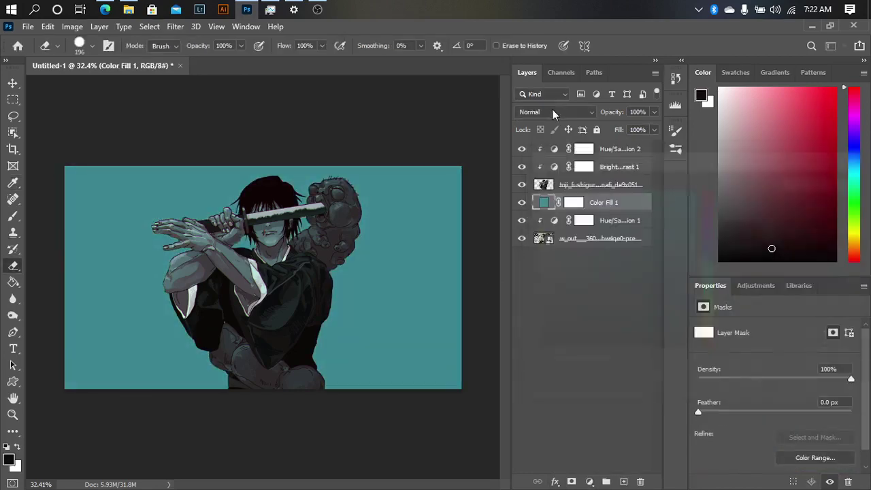
click(553, 112)
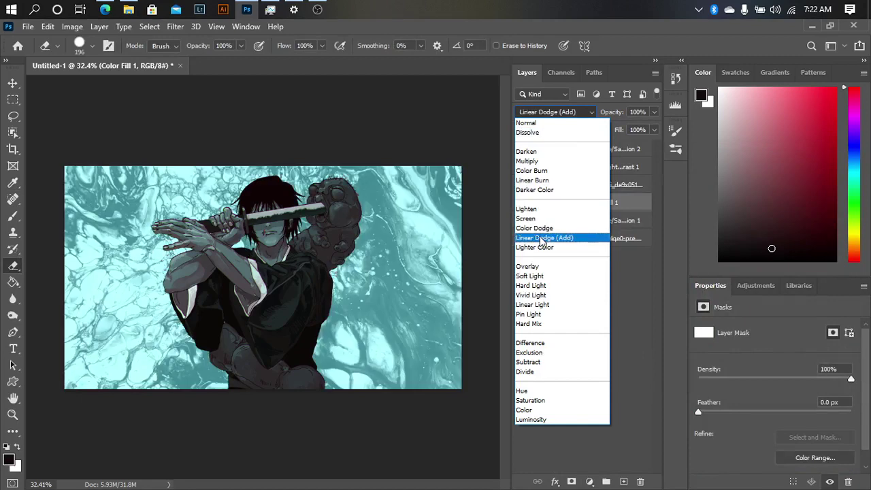
click(545, 238)
drag(614, 146, 603, 143)
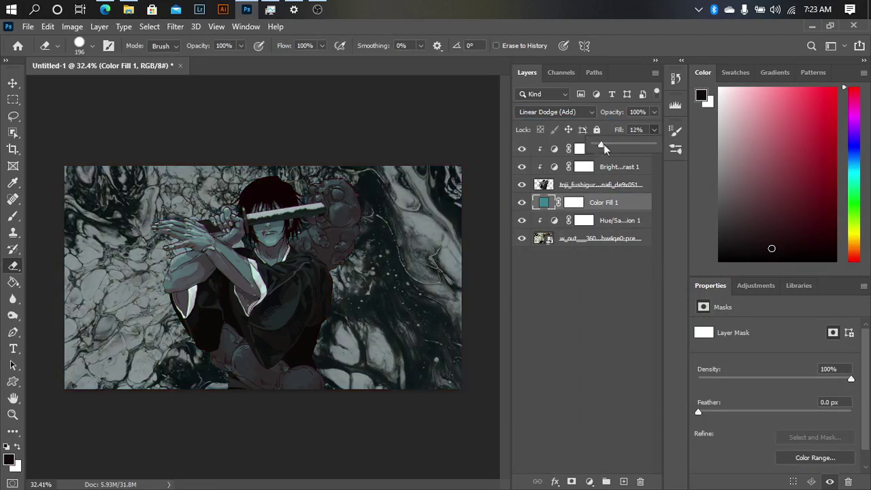
Add a second, very dark solid colour fill blended with Lighten
click(589, 481)
click(623, 263)
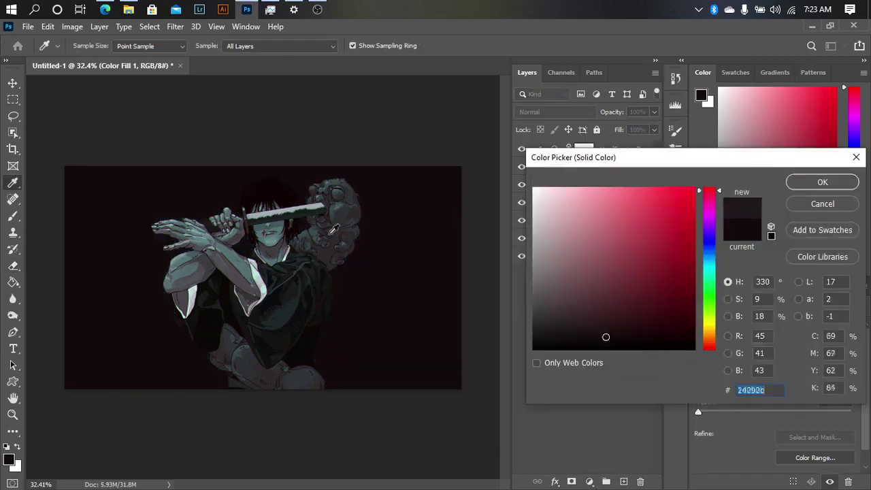
click(547, 317)
click(823, 181)
click(555, 112)
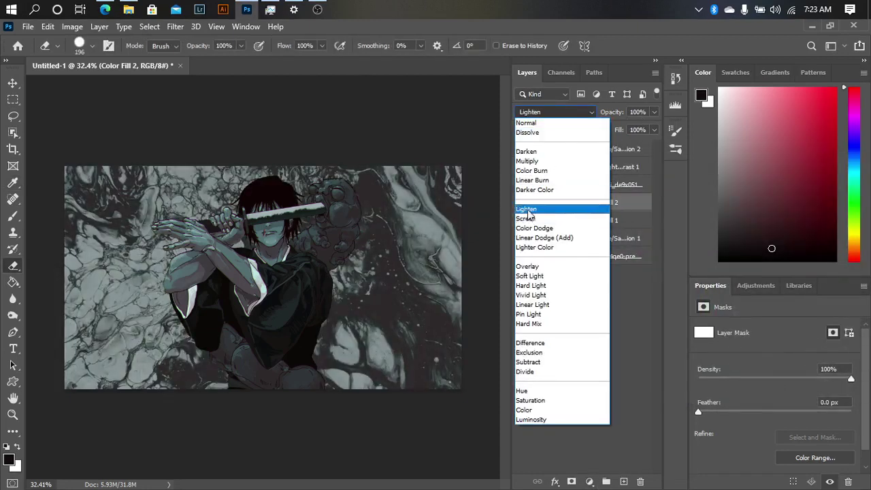
click(528, 209)
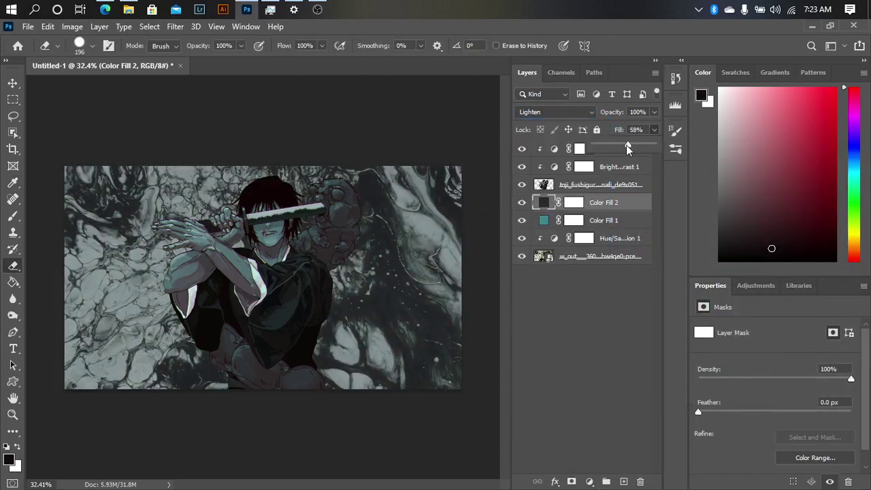
Add a radial Gradient Fill above Color Fill 2 at scale 100 to darken the edges
click(628, 259)
click(589, 205)
click(589, 481)
click(608, 267)
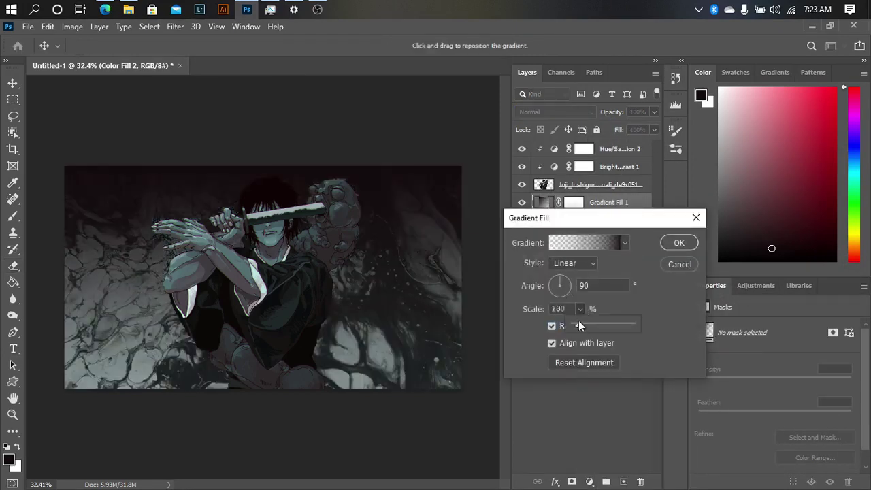
drag(579, 326, 613, 326)
drag(559, 285, 566, 278)
click(573, 263)
click(564, 286)
drag(573, 322, 561, 322)
click(680, 242)
Pick the premade_scene_8 forest image in Explorer and place it into the banner
key(e)
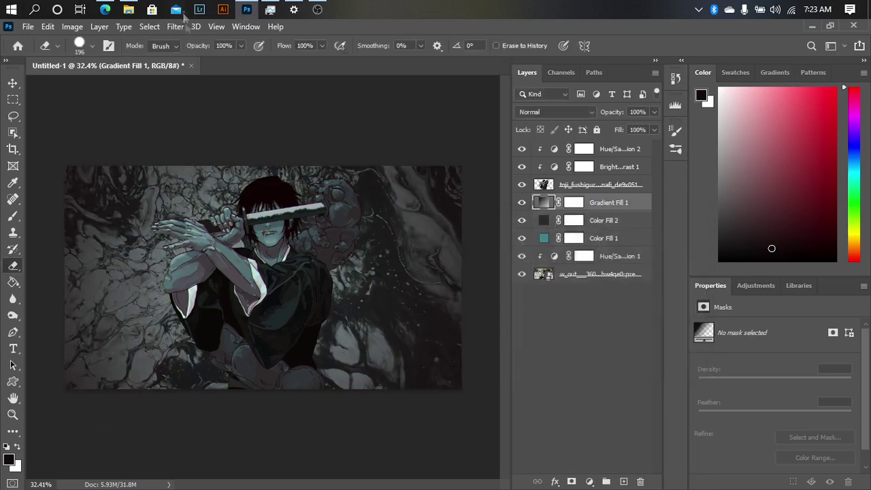
click(128, 10)
scroll(136, 231, up, 3)
click(150, 205)
scroll(256, 215, up, 5)
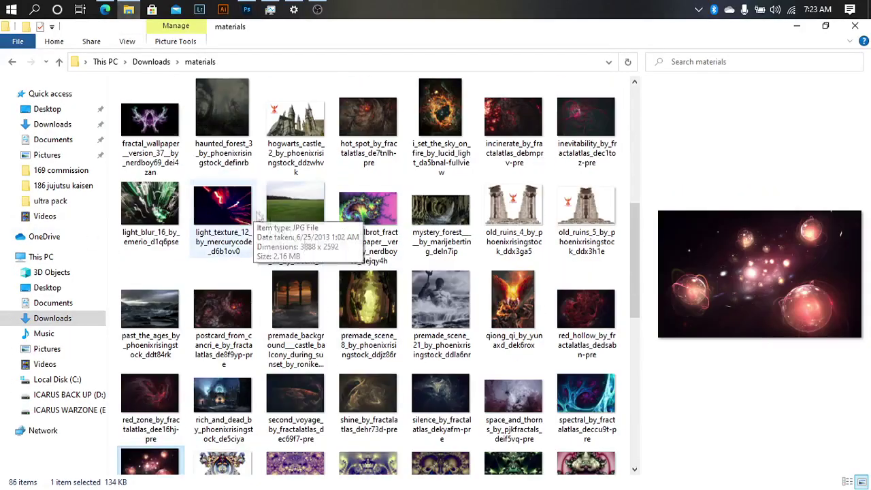
click(384, 309)
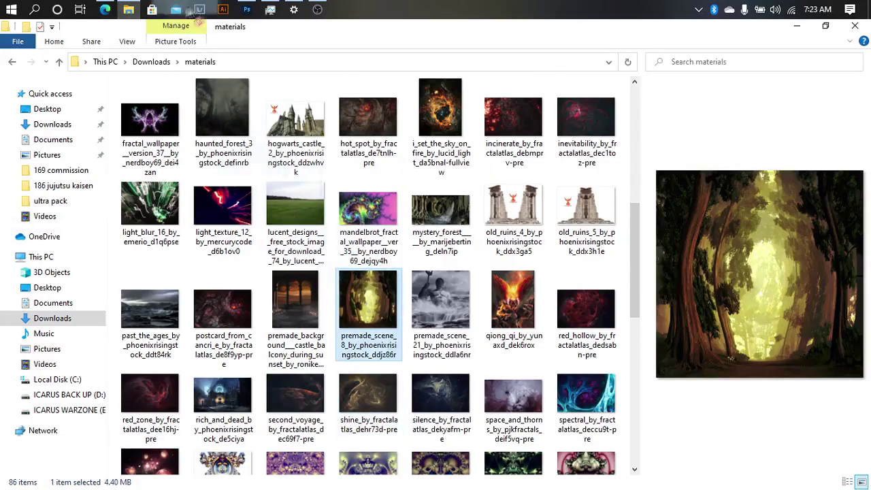
click(247, 10)
key(ctrl+v)
key(Return)
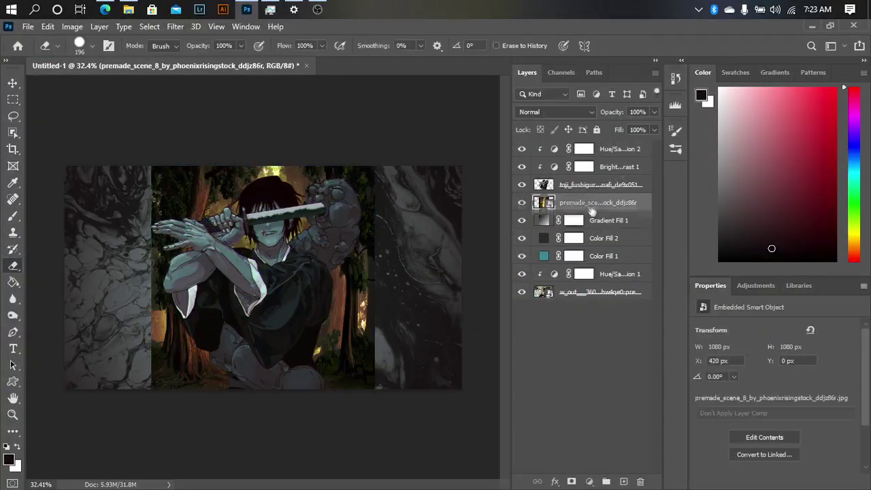
Stretch the forest image to fill the banner, keeping its blend mode Normal
key(ctrl+t)
drag(374, 277, 480, 255)
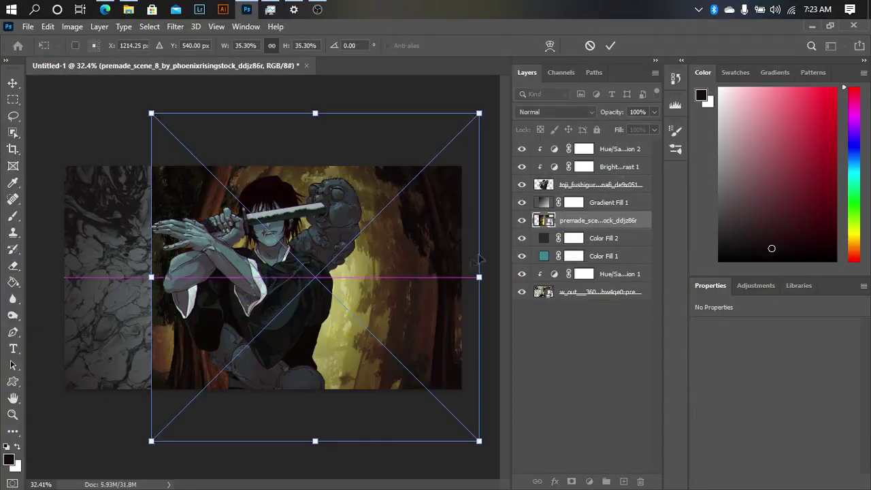
drag(144, 284, 14, 266)
click(13, 265)
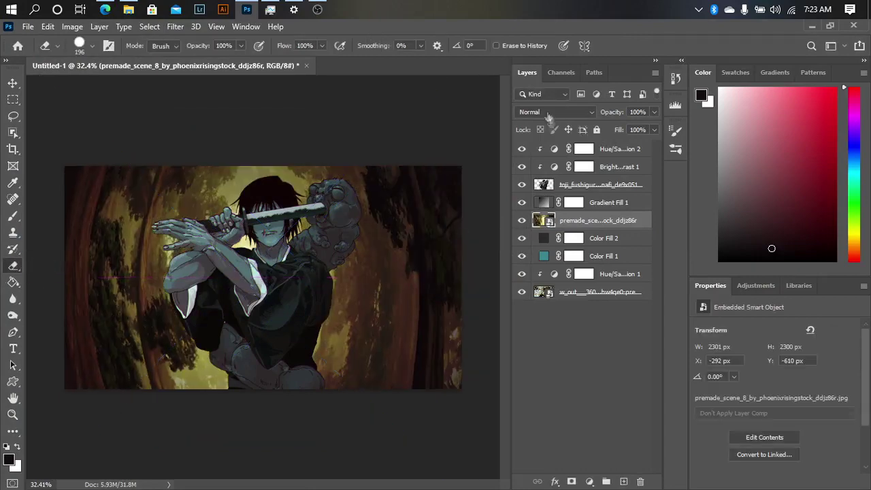
click(556, 112)
click(527, 123)
Set the marble texture layer's blend mode to Darker Color
click(583, 292)
shift+click(587, 274)
right_click(587, 273)
key(Escape)
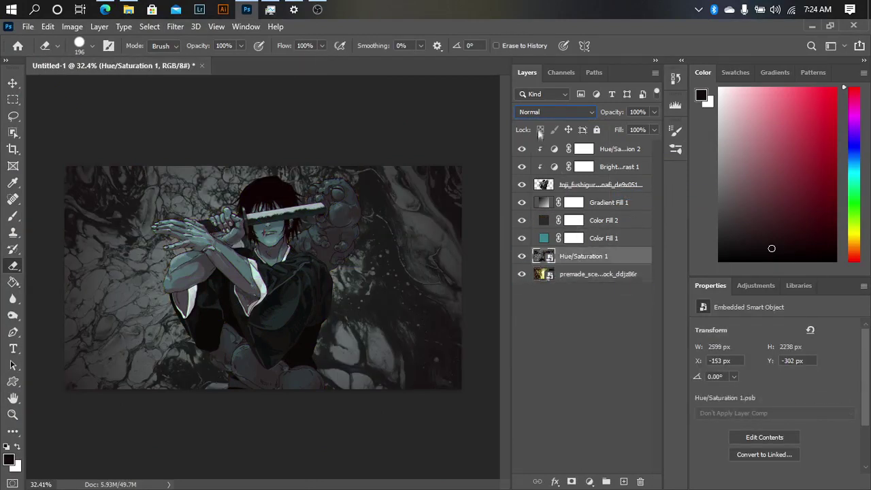
click(555, 111)
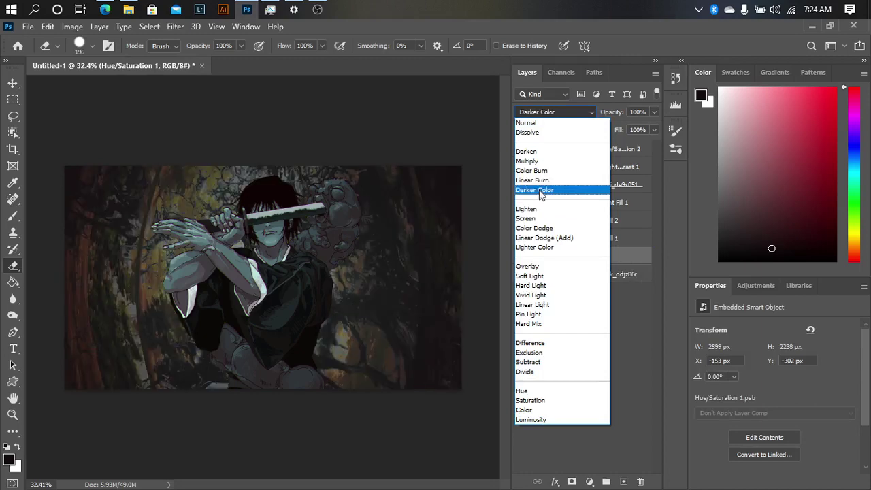
click(538, 190)
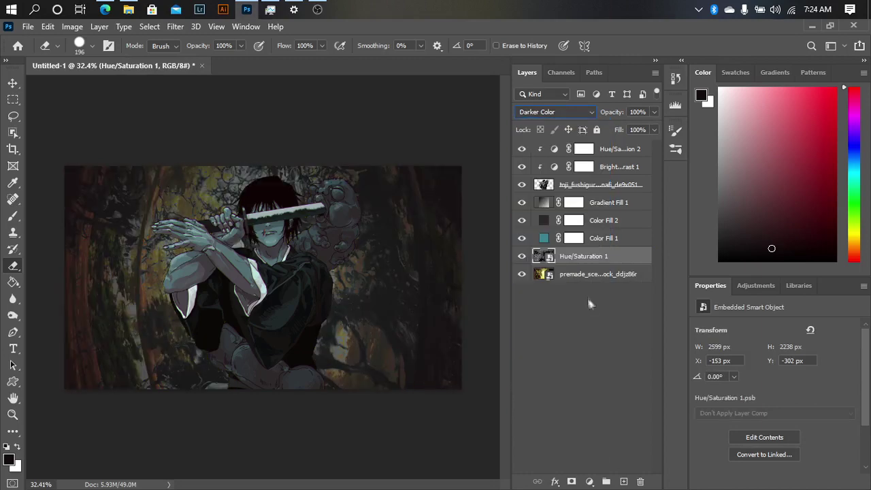
Desaturate the forest scene to -100 with a clipped Hue/Saturation
click(586, 274)
click(589, 482)
click(615, 363)
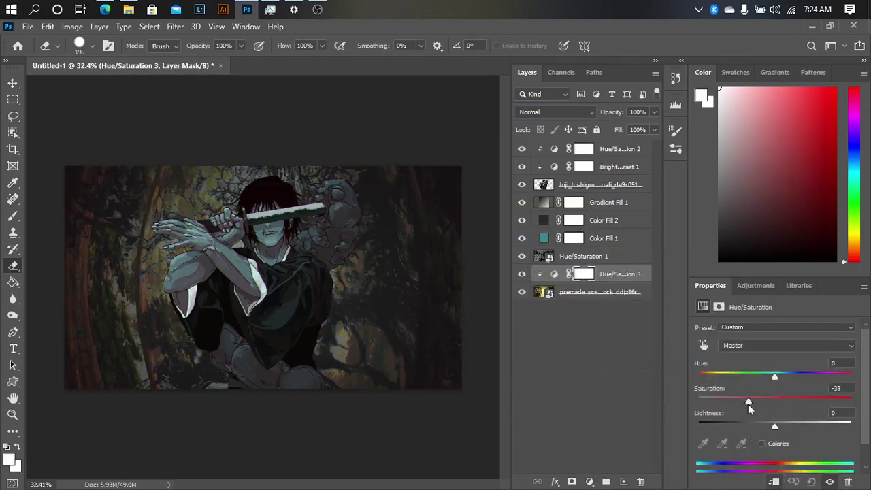
drag(698, 402, 732, 401)
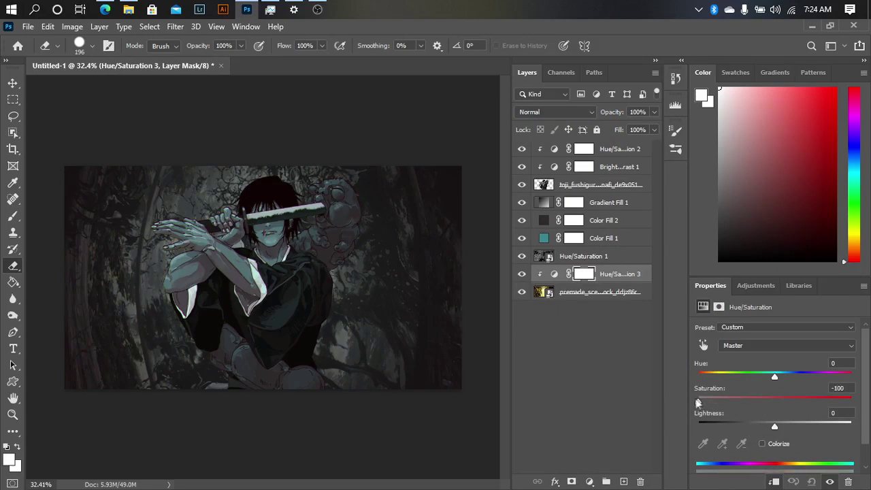
Switch back to File Explorer to look for more image assets
click(599, 256)
key(alt+Tab)
scroll(368, 272, down, 10)
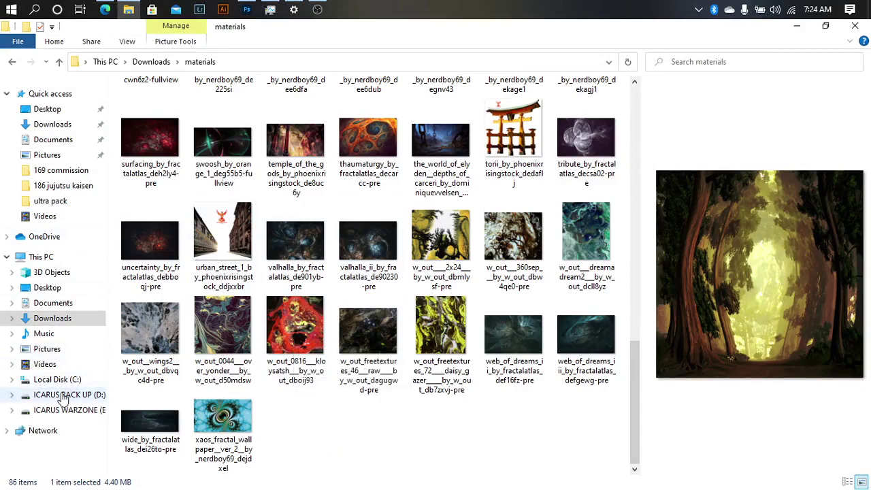
Navigate the backup drive to GO EDIT > photoshop > pack new > sellector
click(68, 395)
double_click(165, 128)
double_click(151, 113)
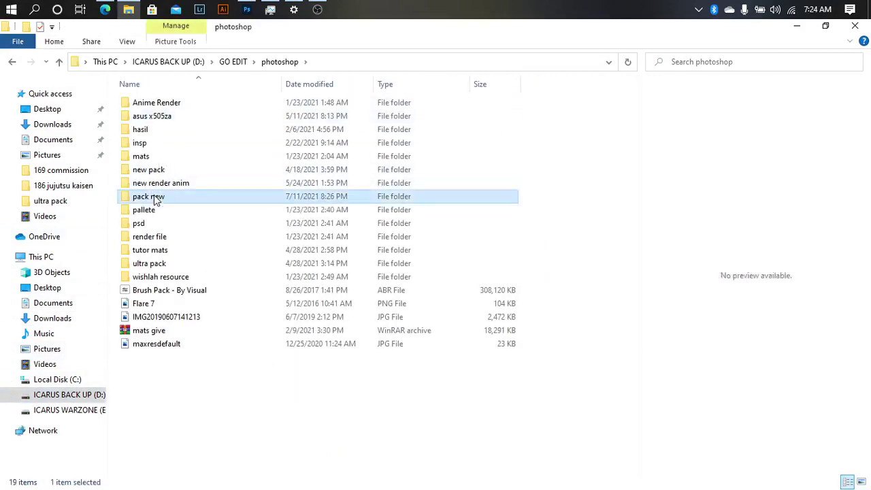
double_click(148, 196)
double_click(224, 122)
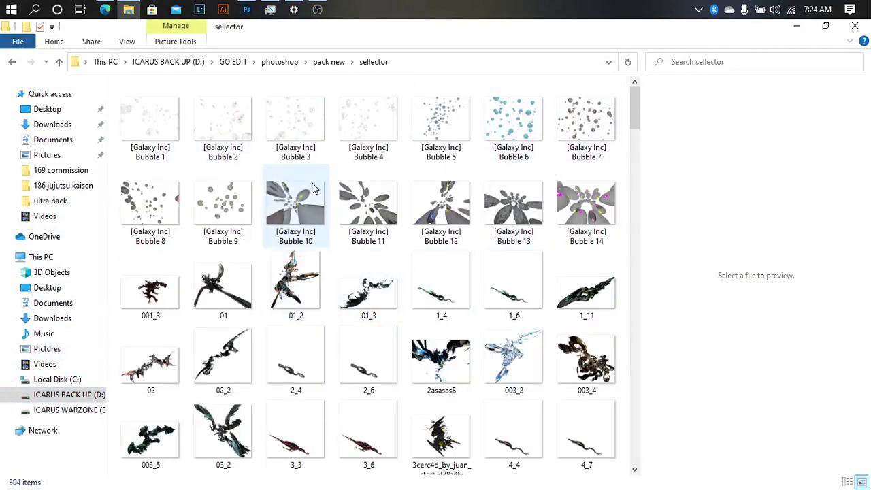
Browse the sellector renders, previewing Galaxy Inc Abstract (14) and (15)
scroll(514, 170, down, 5)
click(587, 361)
scroll(572, 327, down, 6)
scroll(506, 257, down, 4)
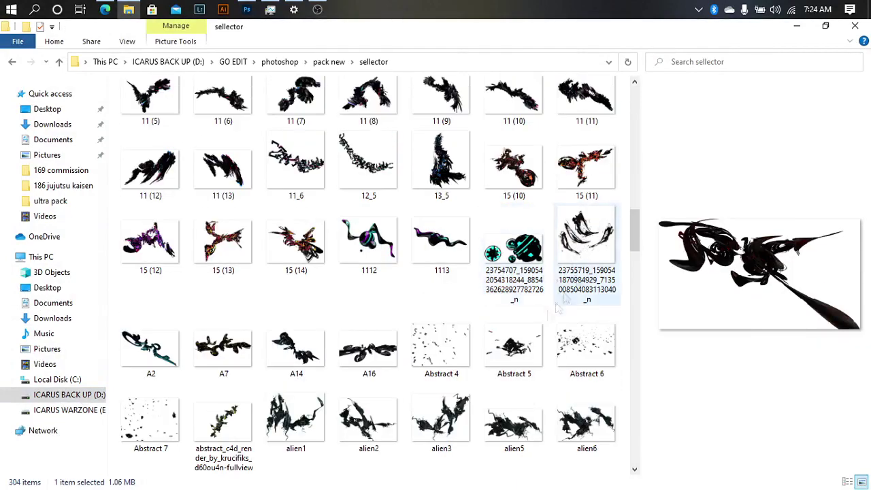
click(371, 340)
scroll(408, 340, down, 3)
scroll(408, 327, down, 5)
scroll(408, 322, down, 4)
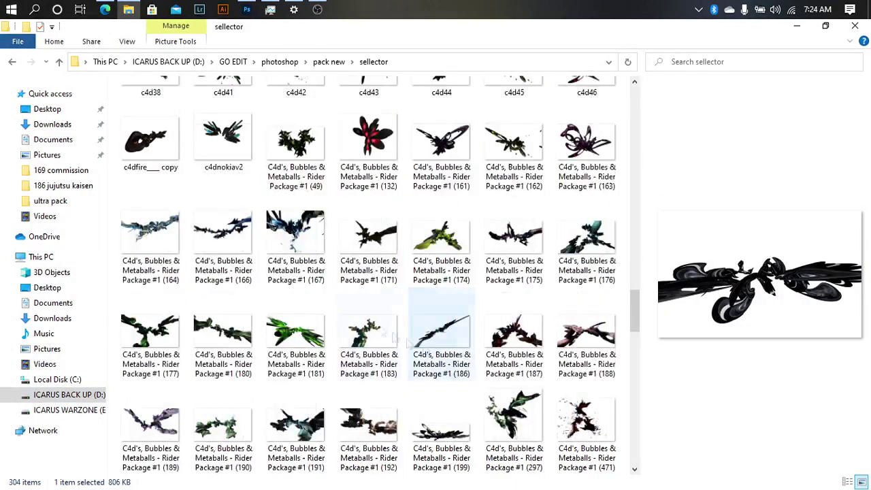
scroll(408, 321, down, 8)
scroll(420, 284, down, 2)
click(458, 202)
click(514, 194)
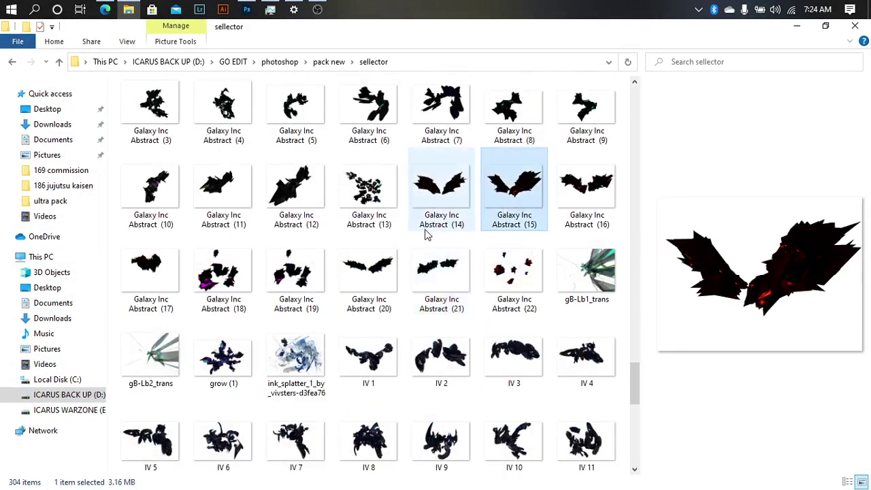
scroll(514, 225, down, 3)
scroll(544, 286, down, 3)
Compare the water and V7 renders, then drag the ms render into the banner
click(222, 382)
click(150, 370)
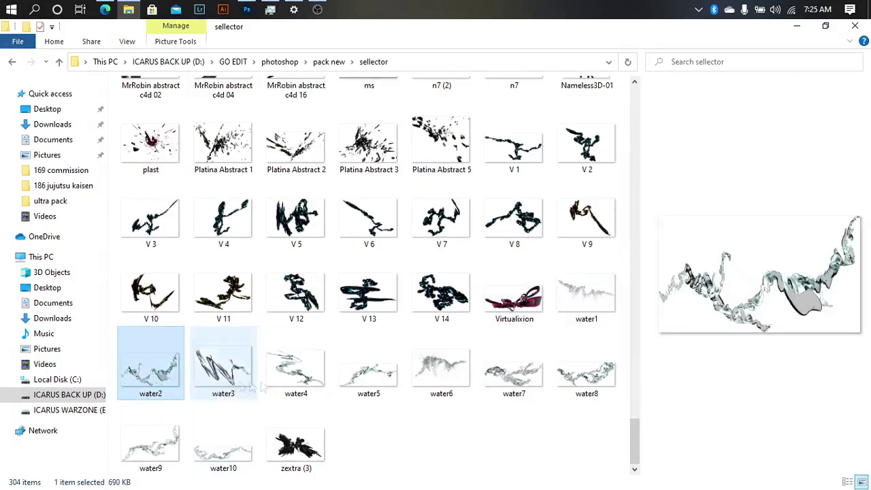
click(369, 373)
click(441, 373)
click(433, 223)
scroll(431, 223, up, 3)
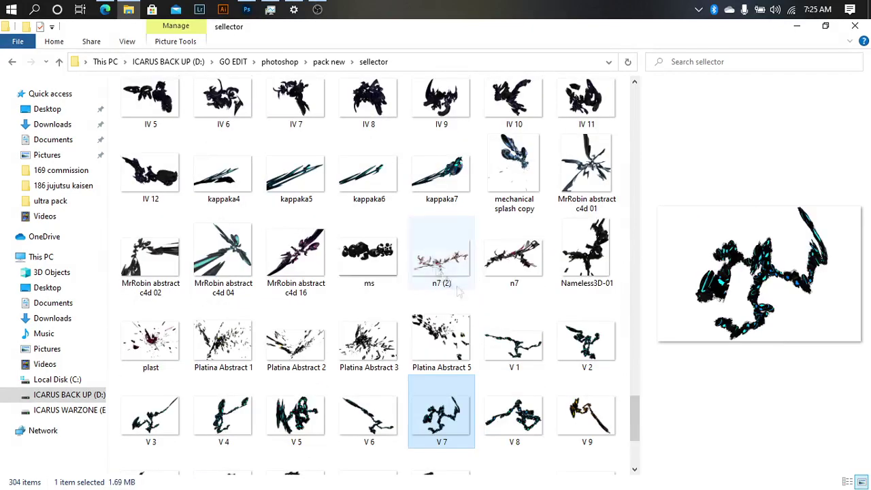
click(371, 232)
scroll(371, 232, up, 3)
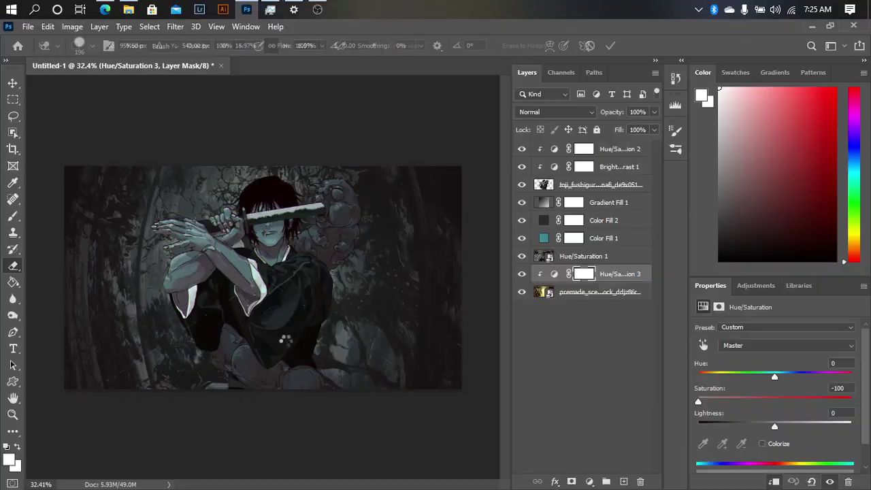
drag(246, 20, 304, 350)
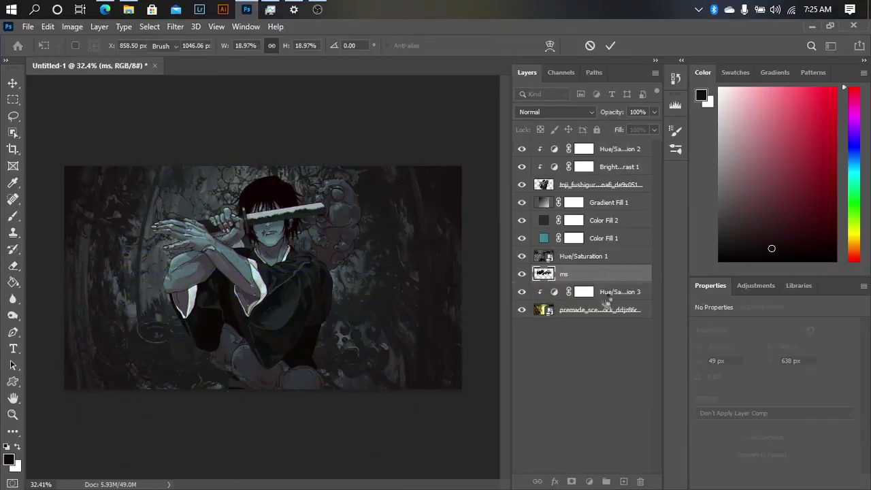
Move the ms render layer above Hue/Saturation 1 and enlarge it across the lower banner
drag(590, 274, 590, 246)
key(ctrl+t)
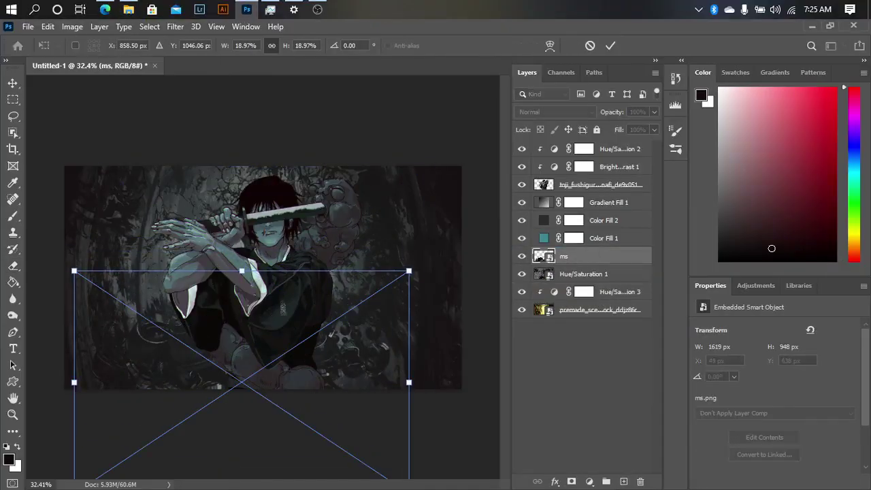
mouse_move(313, 264)
mouse_down()
mouse_move(313, 84)
mouse_move(333, 379)
mouse_move(252, 381)
mouse_up()
mouse_move(254, 197)
mouse_down()
mouse_move(253, 333)
mouse_move(255, 292)
mouse_move(242, 313)
mouse_up()
key(Return)
key(e)
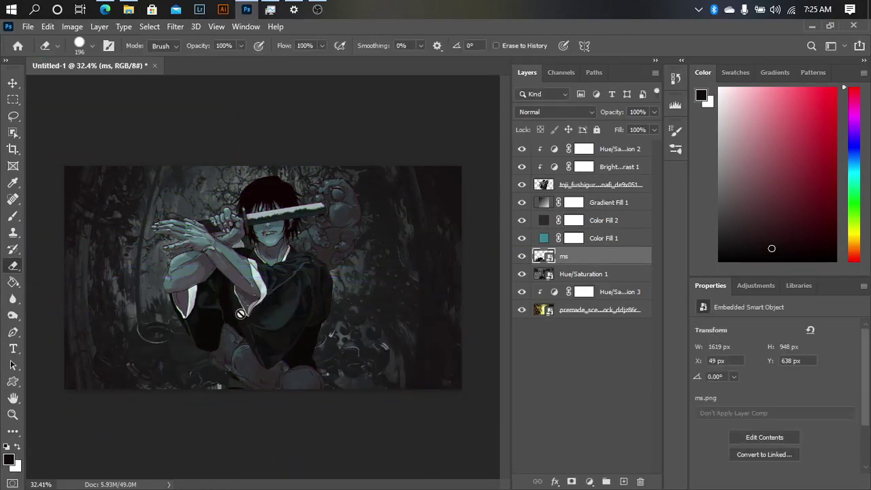
key(alt+Tab)
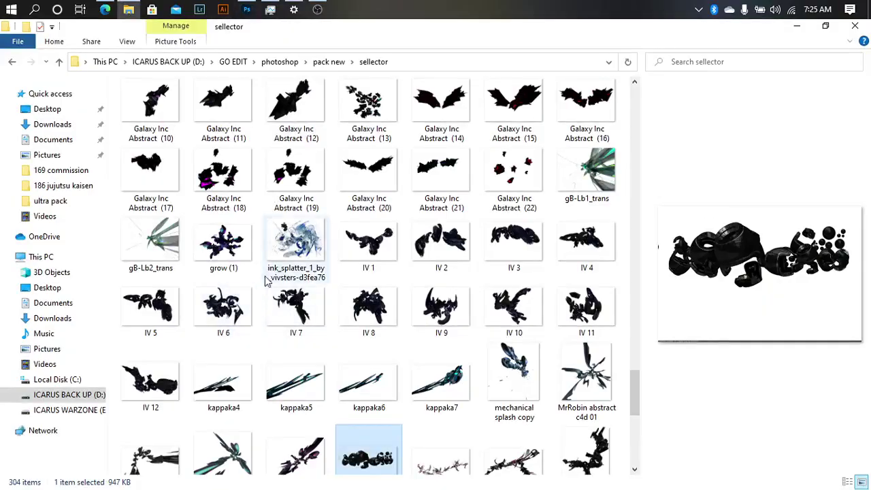
scroll(272, 279, up, 5)
scroll(326, 272, up, 2)
click(587, 324)
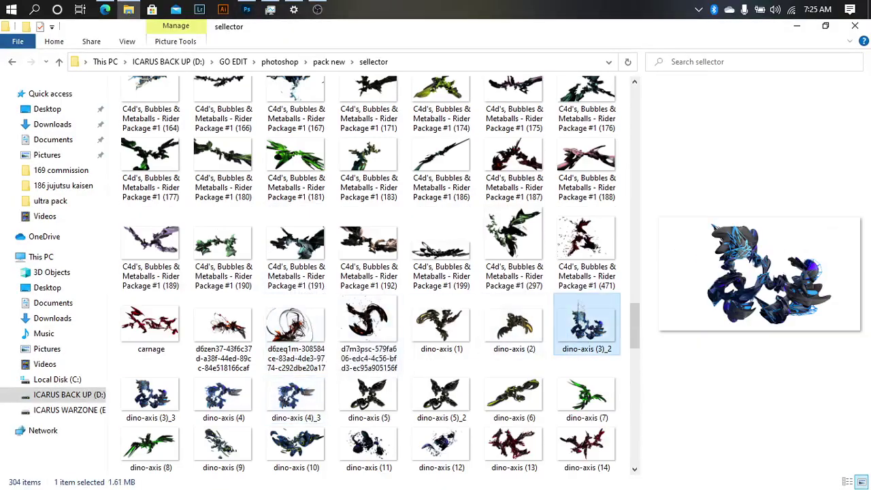
click(587, 248)
click(528, 268)
click(477, 272)
click(587, 249)
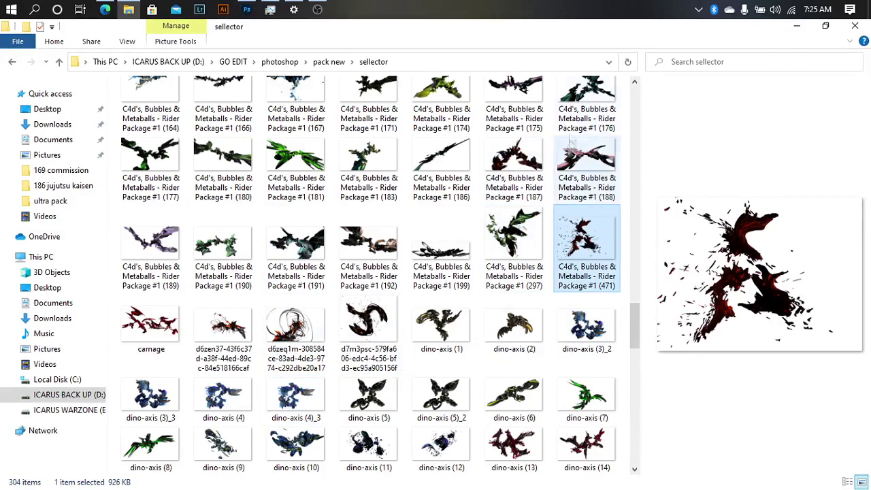
click(514, 92)
scroll(477, 204, up, 3)
click(515, 170)
scroll(409, 218, up, 3)
click(370, 228)
click(446, 231)
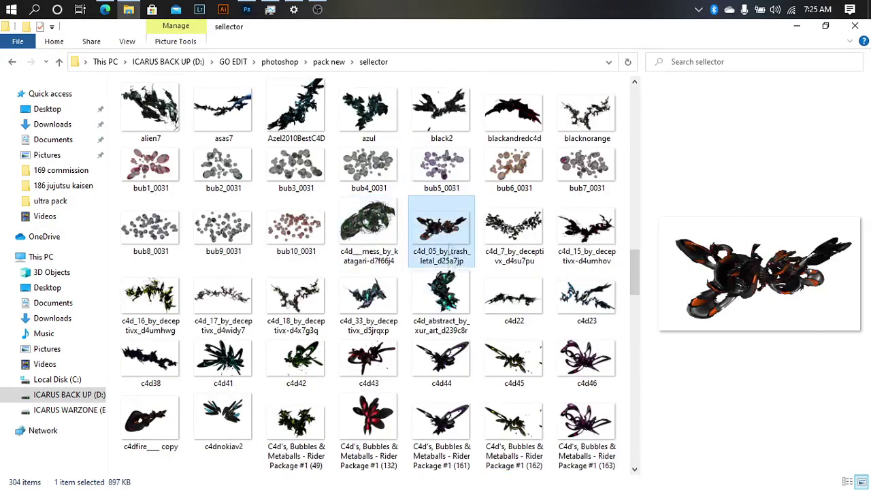
scroll(449, 252, down, 5)
key(Left)
key(Left)
key(Left)
key(Left)
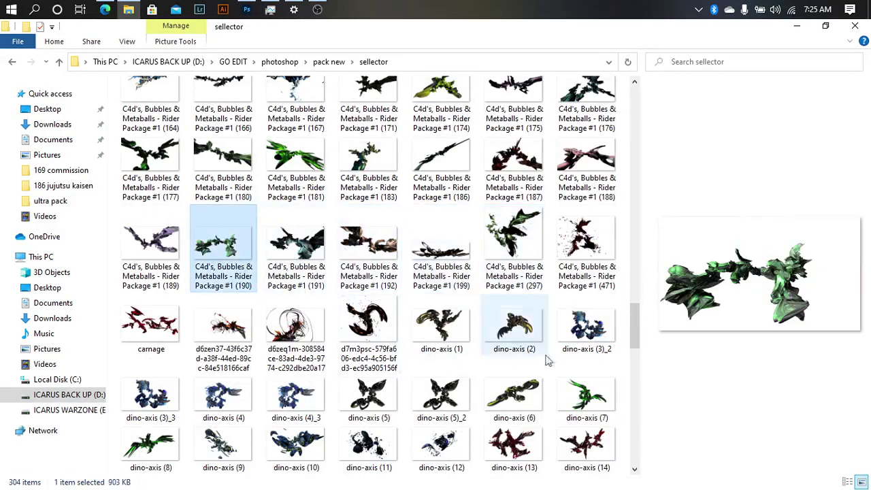
click(587, 395)
scroll(587, 307, down, 3)
click(584, 361)
scroll(583, 361, down, 6)
click(584, 340)
scroll(558, 341, down, 2)
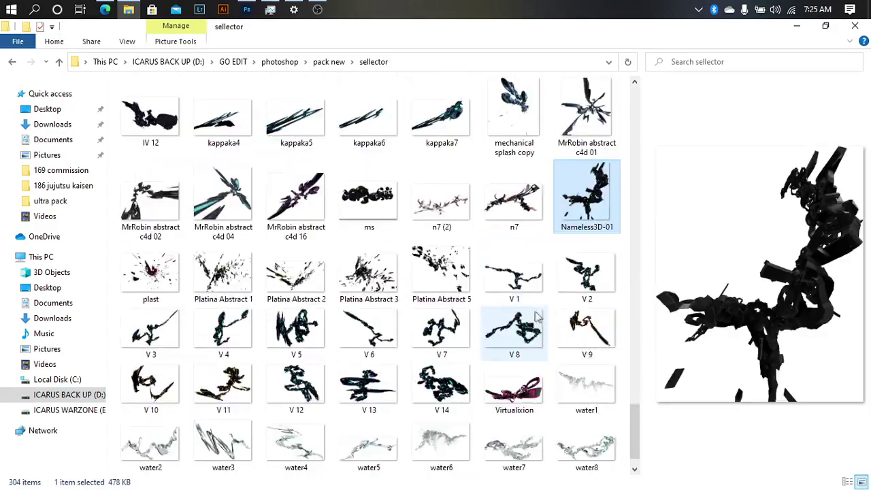
scroll(476, 326, down, 1)
click(442, 399)
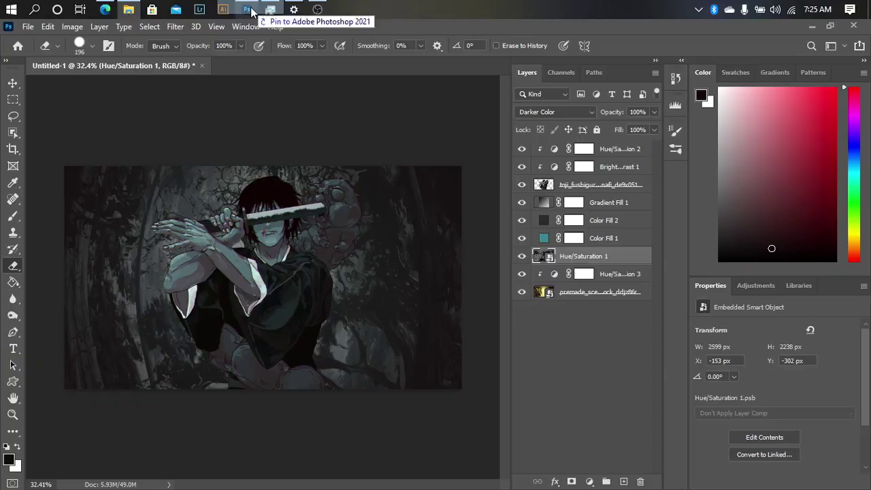
Try the water6 render rotated, enlarged and shifted lower left, then undo it
drag(441, 393, 262, 272)
drag(469, 170, 449, 153)
drag(403, 177, 570, 60)
drag(419, 213, 254, 414)
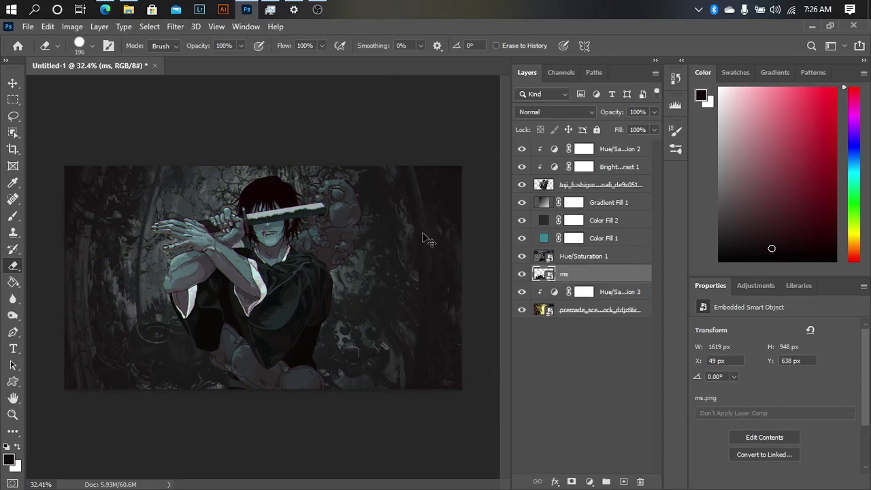
key(ctrl+z)
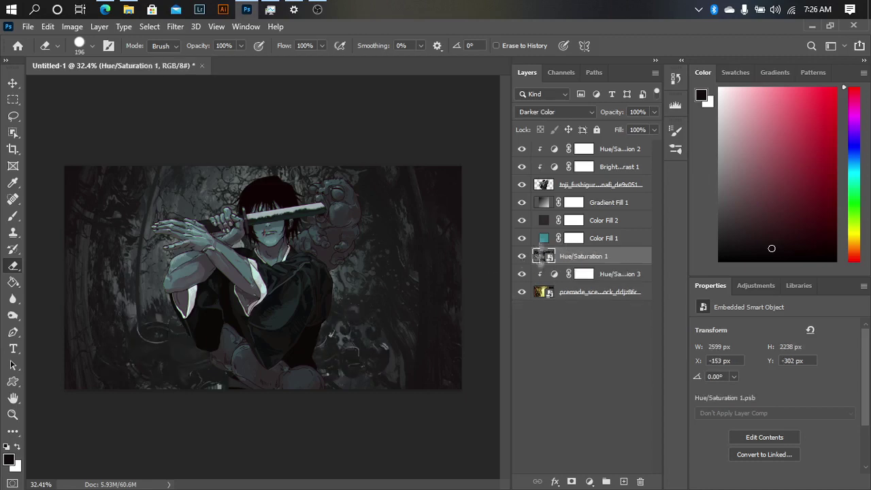
Preview the V-series, zextra (3), MrRobin abstract c4d and ms renders in the folder
click(129, 10)
click(224, 280)
click(296, 279)
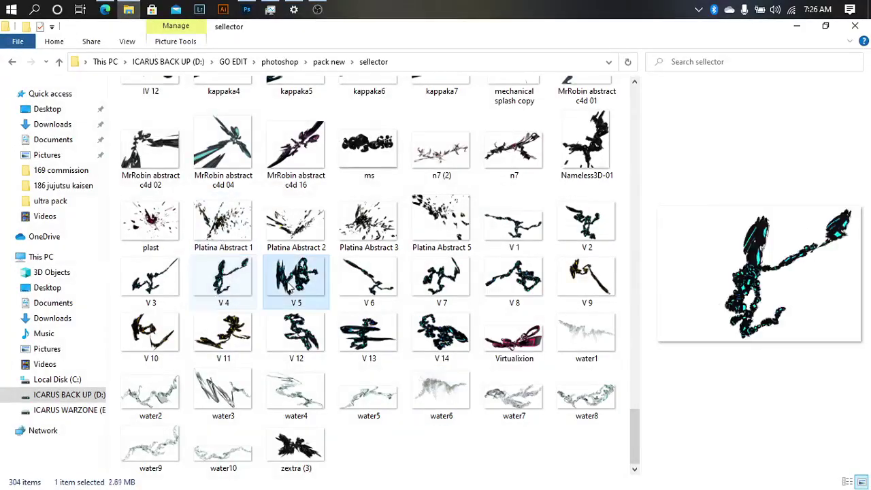
click(369, 279)
click(442, 279)
click(297, 449)
scroll(382, 286, up, 3)
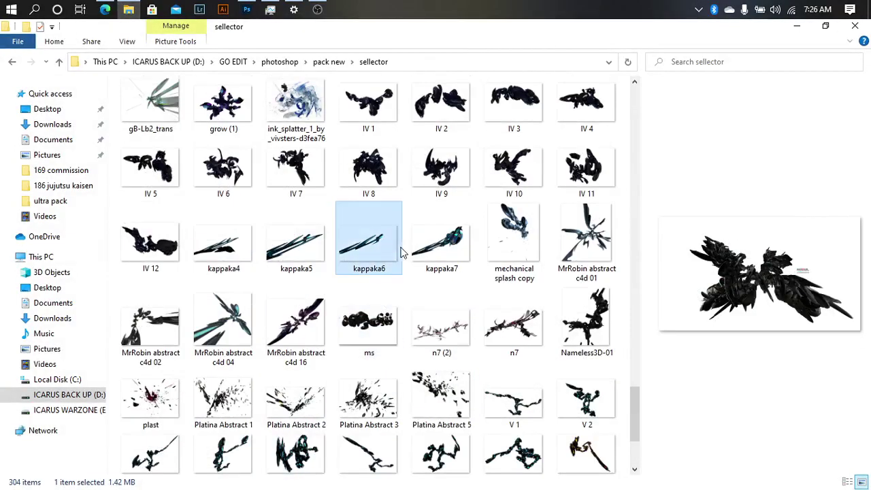
click(296, 323)
click(369, 320)
click(150, 323)
Compare the IV 12, 10, 11, 4, 3 and 2 renders, then drag IV 1 into the banner
click(151, 242)
scroll(261, 285, up, 3)
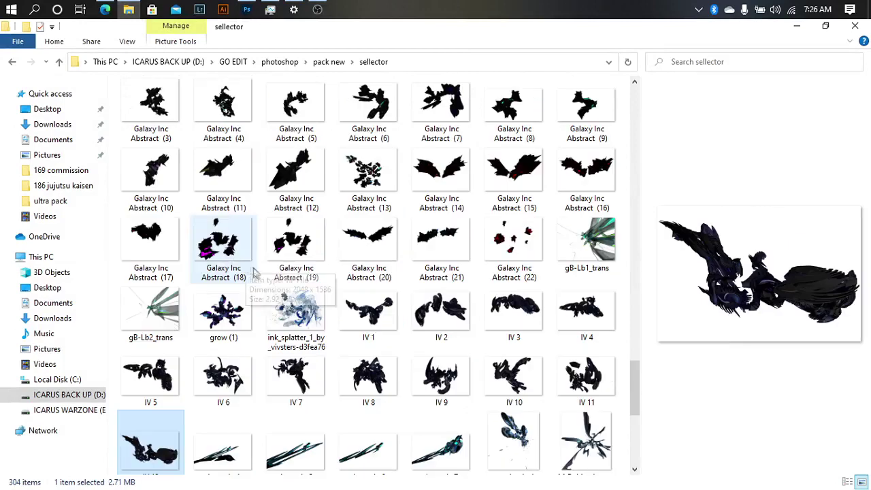
scroll(354, 306, down, 2)
click(514, 211)
click(587, 211)
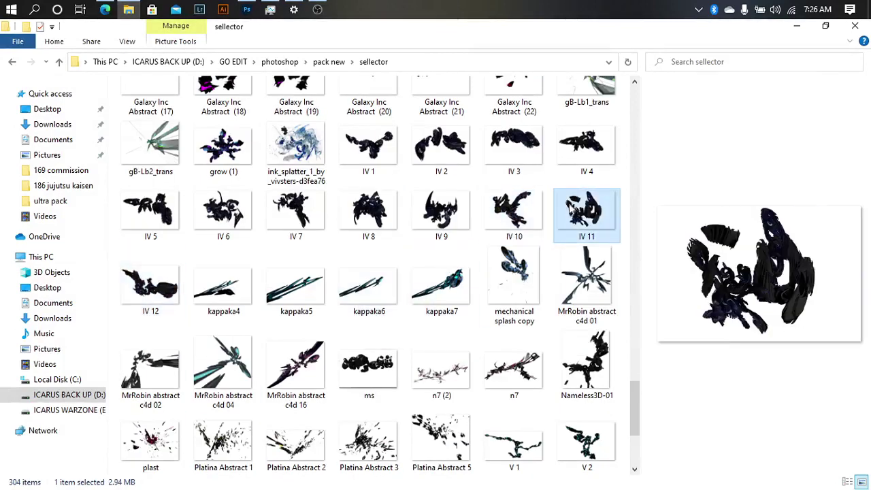
click(587, 146)
click(490, 155)
click(439, 150)
click(394, 149)
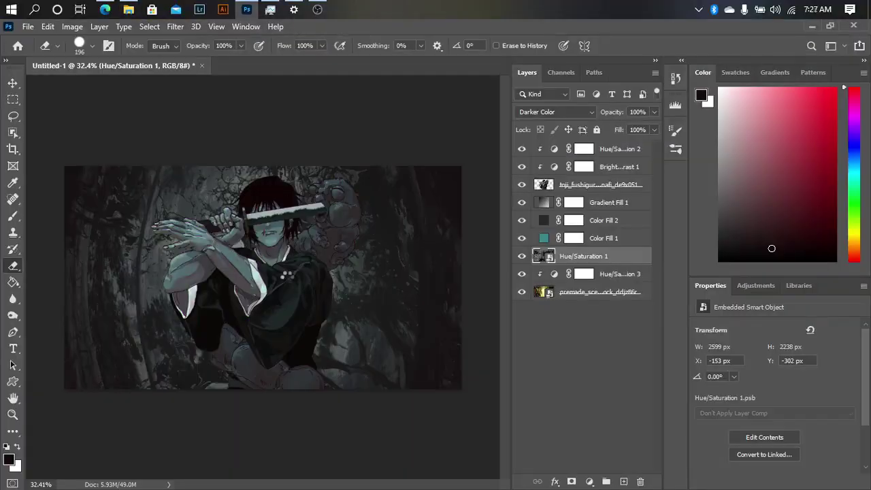
drag(246, 12, 266, 272)
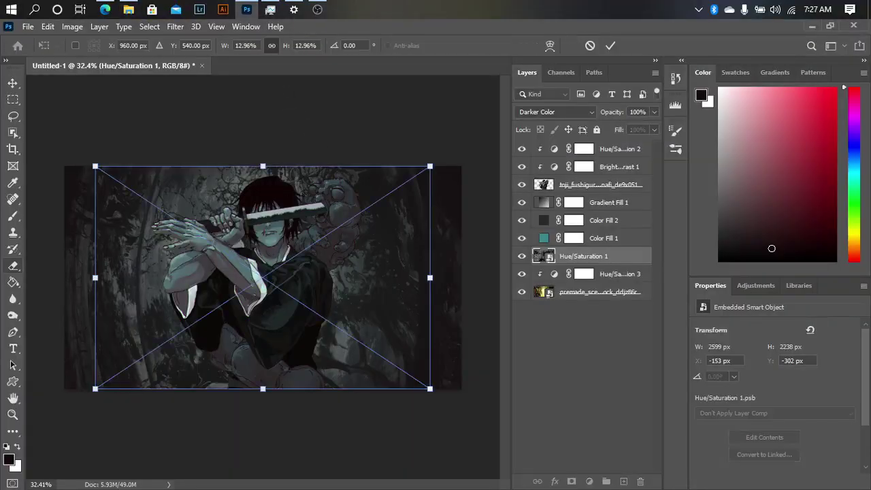
Rotate the IV 1 render and stretch it, distorted, across the scene
drag(262, 158, 373, 306)
mouse_move(443, 294)
mouse_down()
mouse_move(371, 444)
mouse_move(371, 433)
mouse_up()
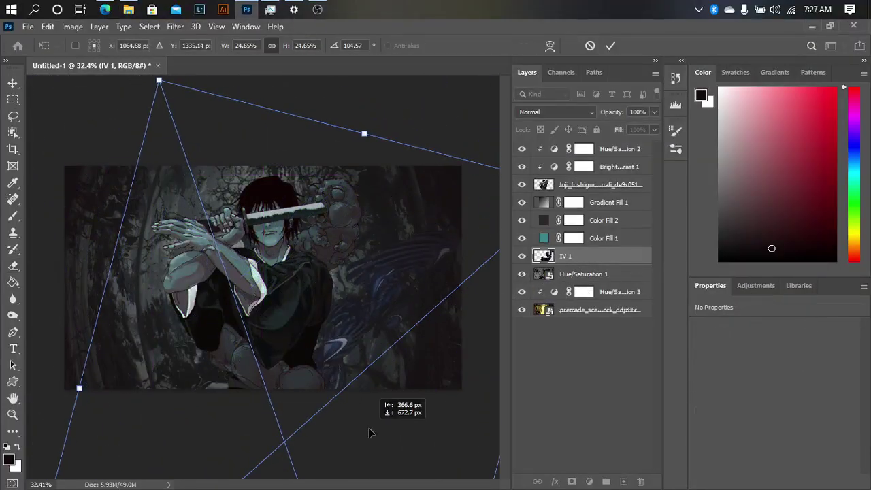
key(Return)
Tint IV 1 with a clipped Hue/Saturation adjustment at Hue -35, Saturation -55
click(590, 481)
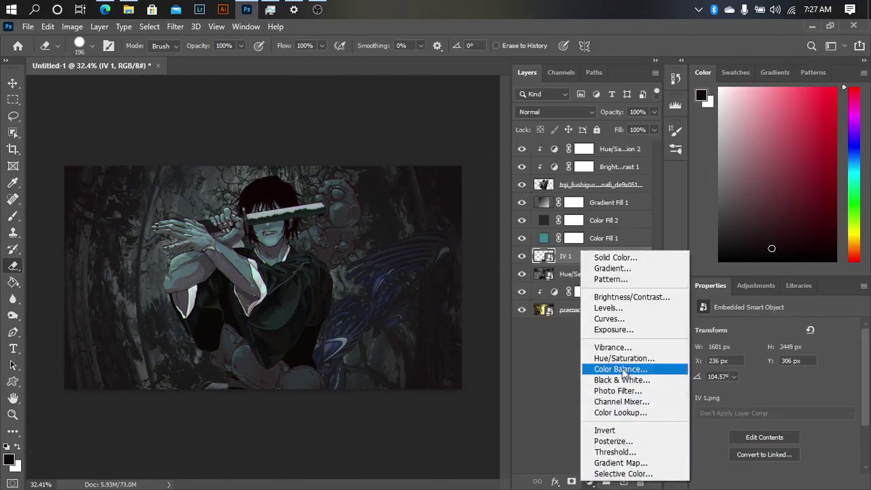
click(617, 359)
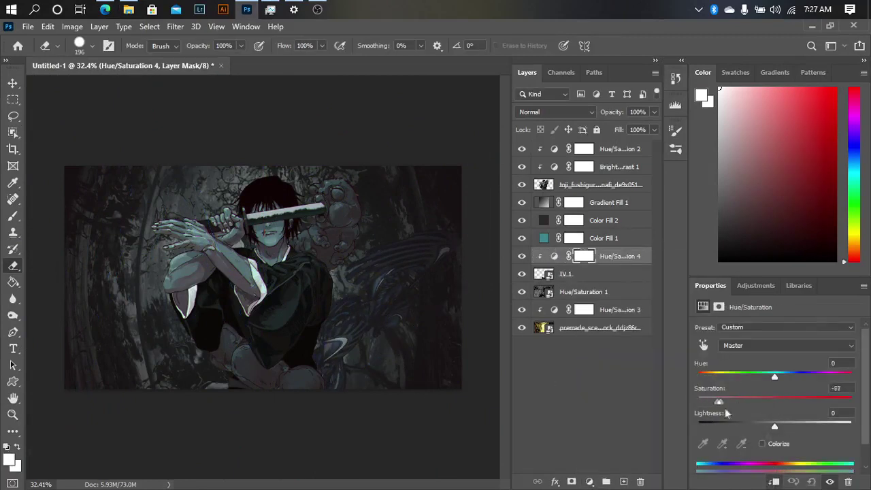
drag(746, 382, 746, 404)
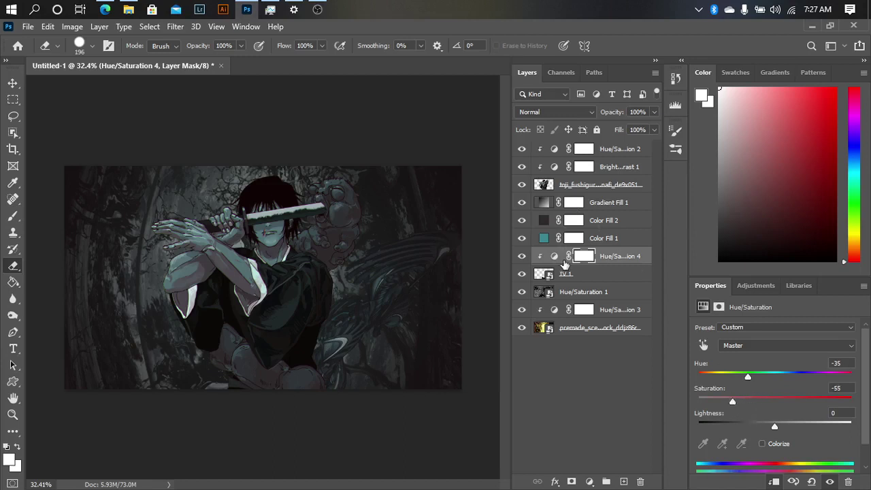
click(563, 278)
click(128, 9)
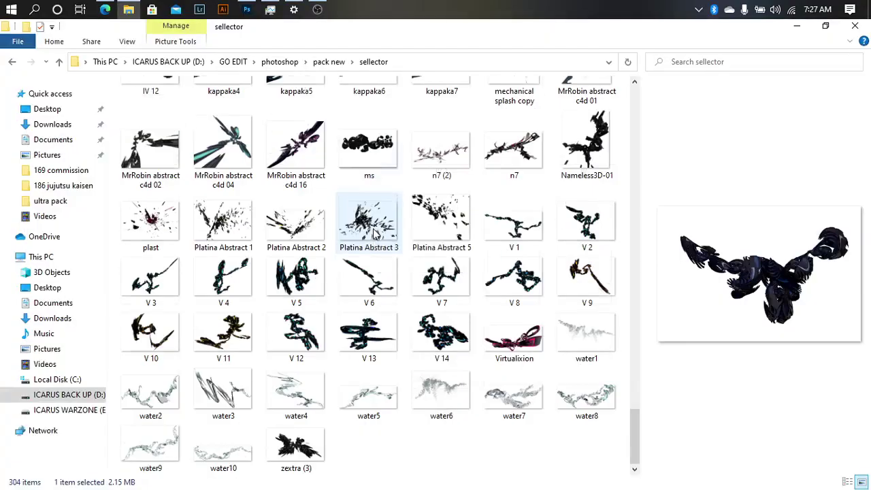
Place the water4 splash, rotated about 100° and scaled across the figure
click(304, 402)
drag(296, 395, 271, 116)
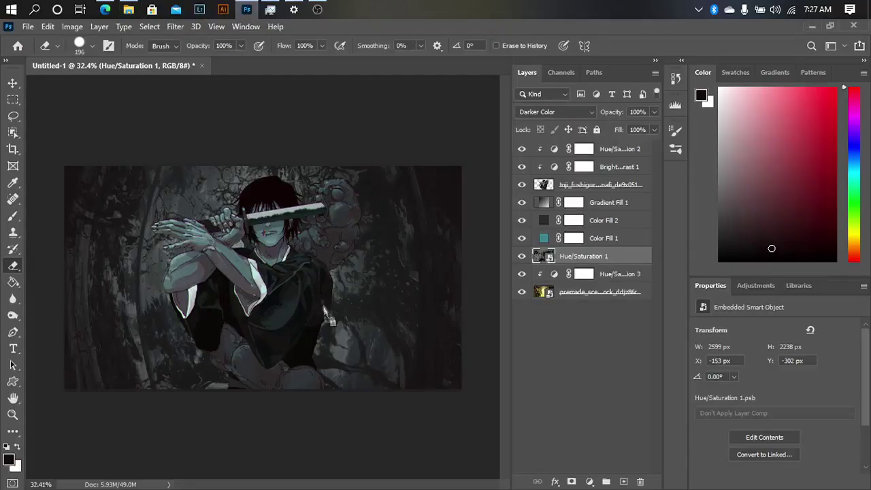
mouse_move(265, 160)
mouse_down()
mouse_move(379, 284)
mouse_move(326, 210)
mouse_move(352, 187)
mouse_move(332, 203)
mouse_up()
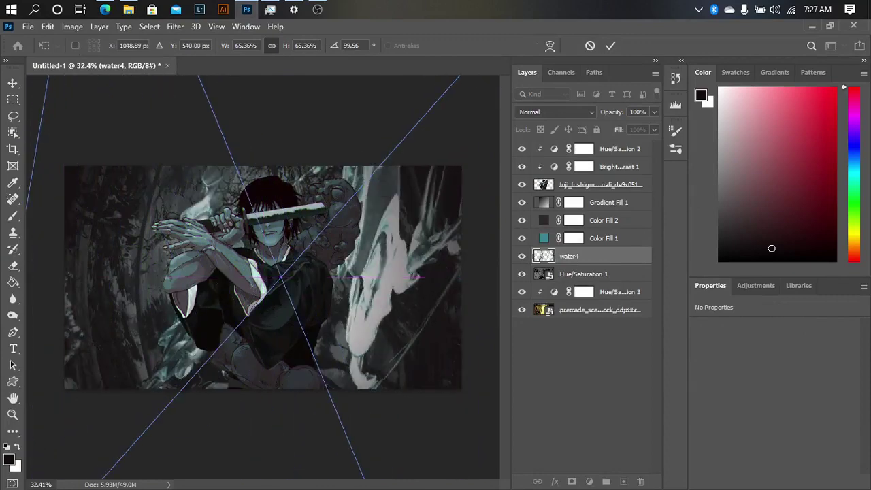
key(ctrl+0)
mouse_move(125, 255)
mouse_down()
mouse_move(238, 242)
mouse_move(276, 255)
mouse_up()
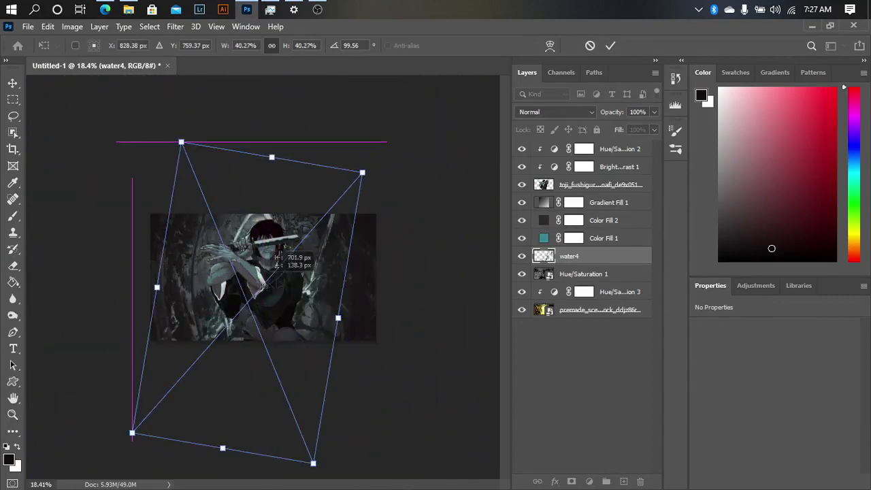
drag(339, 315, 368, 327)
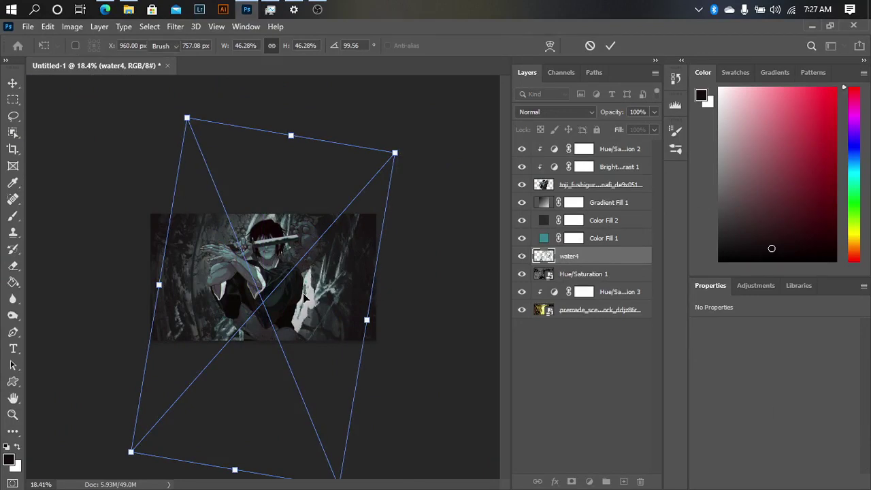
key(Return)
key(e)
key(ctrl+0)
Clip a Hue/Saturation adjustment to water4: Hue -21, Saturation -42, Lightness +13
click(589, 481)
click(612, 361)
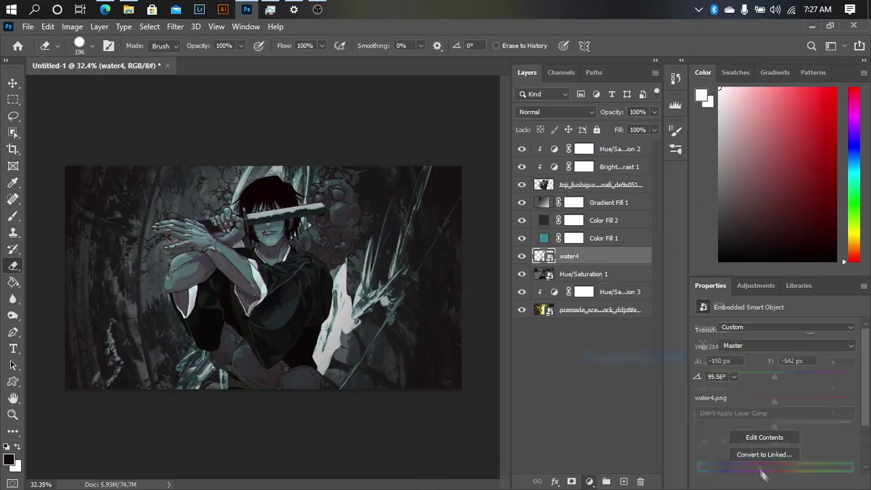
key(ctrl+alt+g)
drag(759, 406, 743, 406)
drag(774, 376, 754, 378)
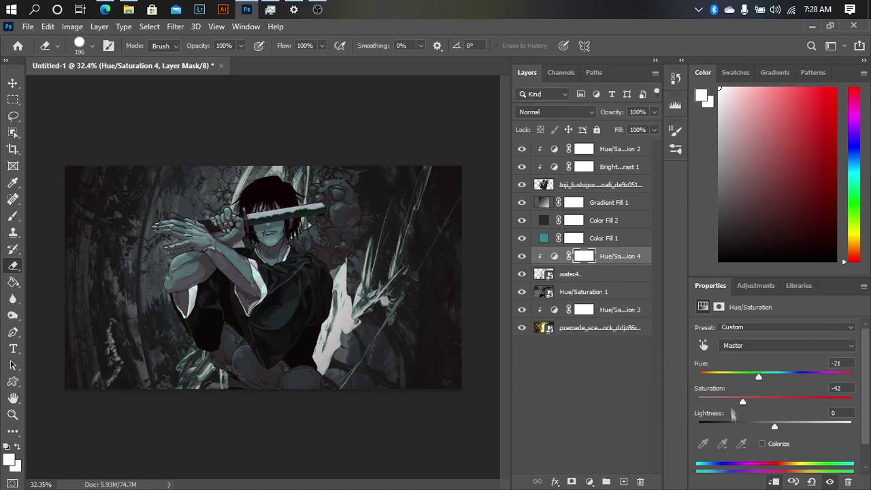
mouse_move(775, 427)
mouse_down()
mouse_move(737, 426)
mouse_move(785, 423)
mouse_up()
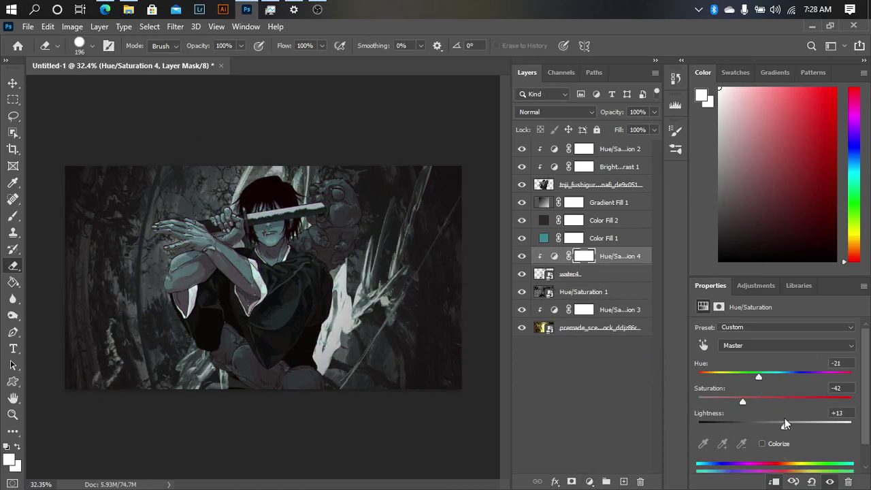
key(alt+Tab)
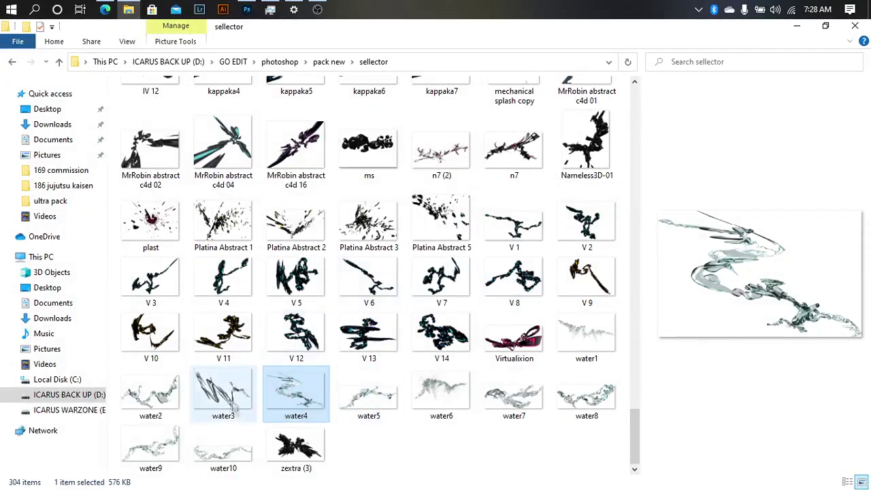
Preview water10, water8 and water7, then place water6 rotated to about -164°
click(237, 450)
click(565, 402)
click(504, 412)
click(445, 402)
drag(269, 8, 301, 239)
mouse_move(218, 401)
mouse_down()
mouse_move(344, 166)
mouse_move(286, 406)
mouse_move(388, 440)
mouse_move(373, 408)
mouse_up()
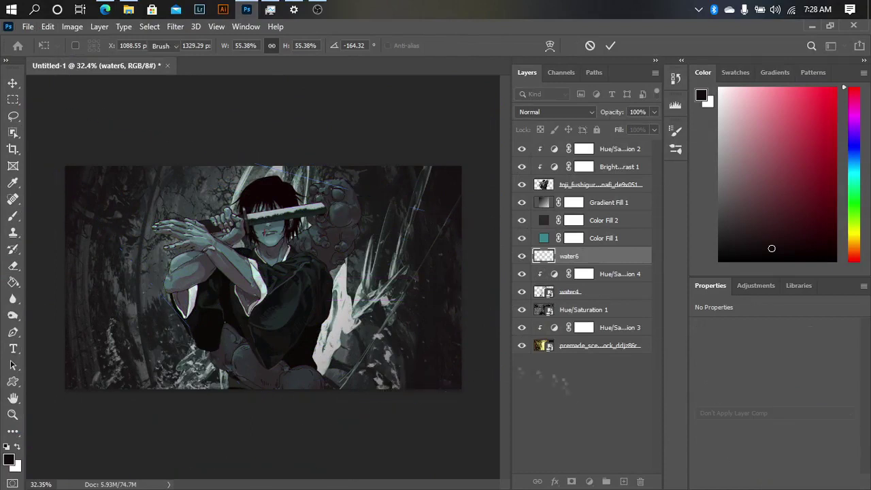
Commit the water6 splash and select the Hue/Saturation 1 layer
key(Return)
key(e)
click(584, 273)
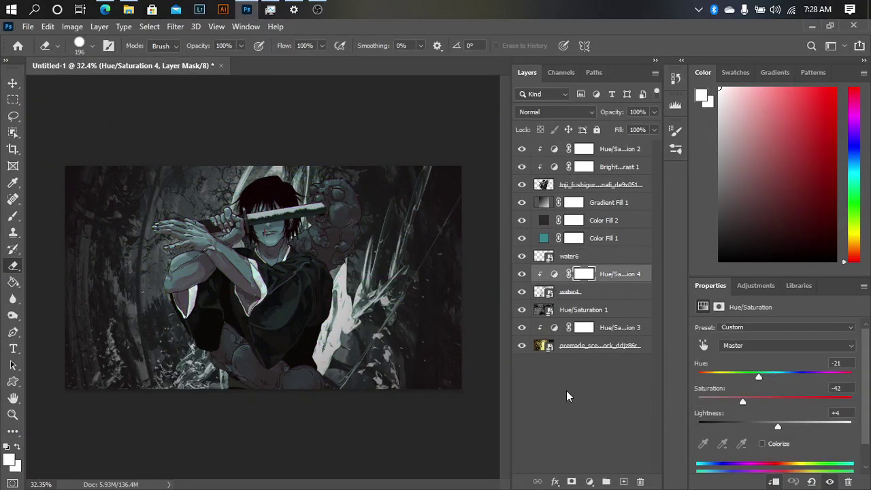
click(585, 310)
Place the MrRobin abstract c4d 02 render low in the scene, scaled up
key(alt+Tab)
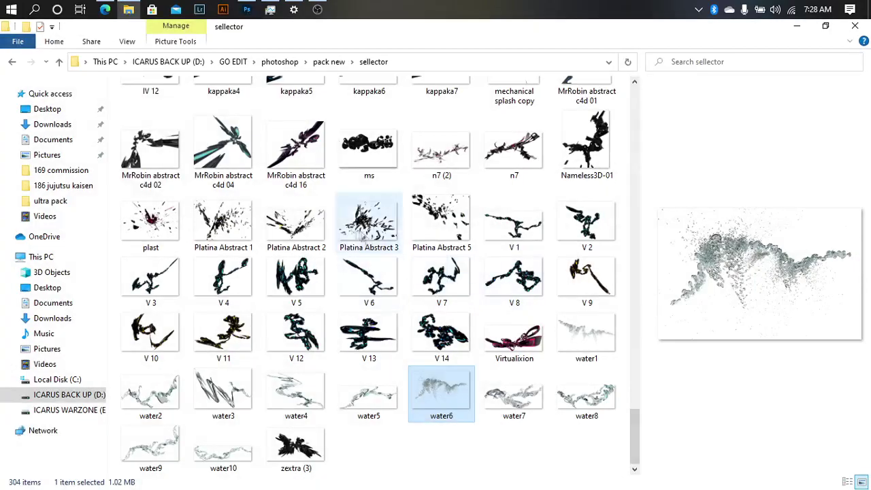
click(164, 170)
scroll(163, 170, up, 3)
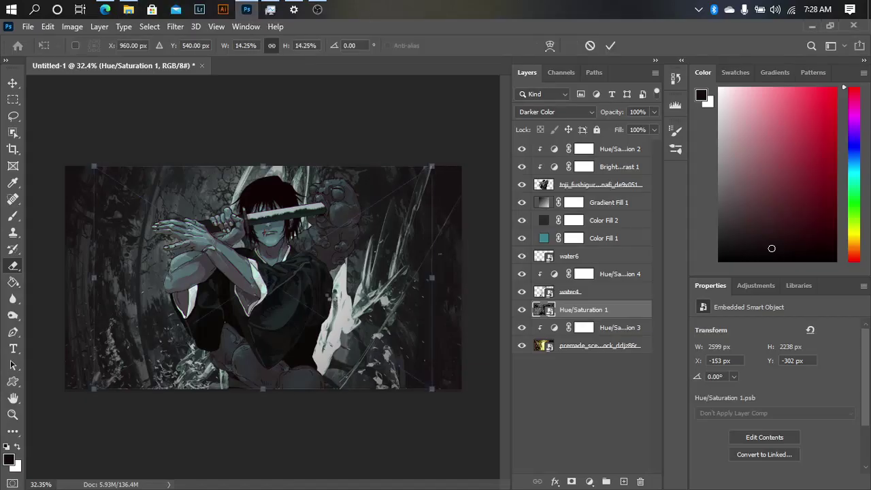
drag(247, 8, 327, 272)
mouse_move(389, 218)
mouse_down()
mouse_move(391, 82)
mouse_move(371, 228)
mouse_move(412, 473)
mouse_move(438, 404)
mouse_move(422, 391)
mouse_up()
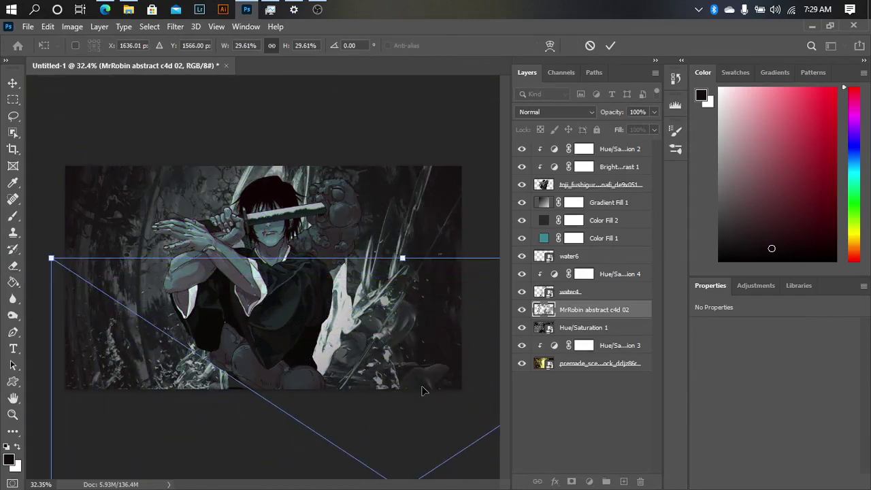
key(Return)
key(e)
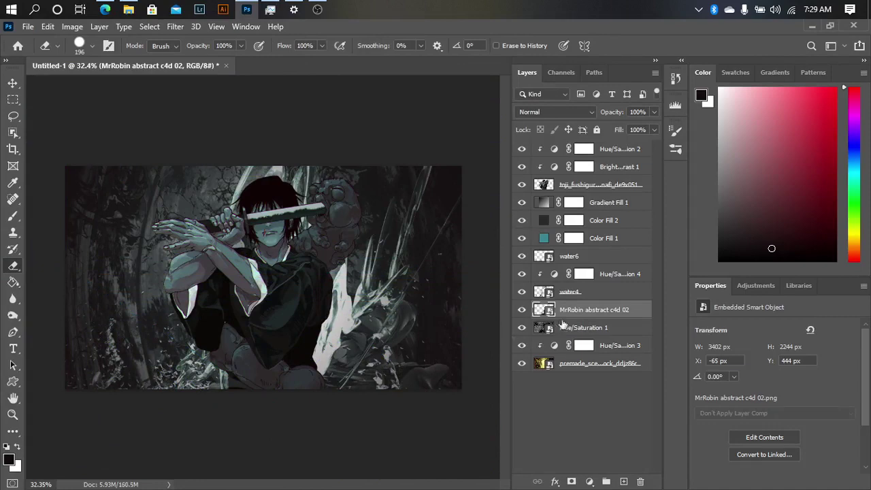
Desaturate the MrRobin render with a clipped Hue/Saturation adjustment at Saturation -35
click(589, 481)
click(613, 356)
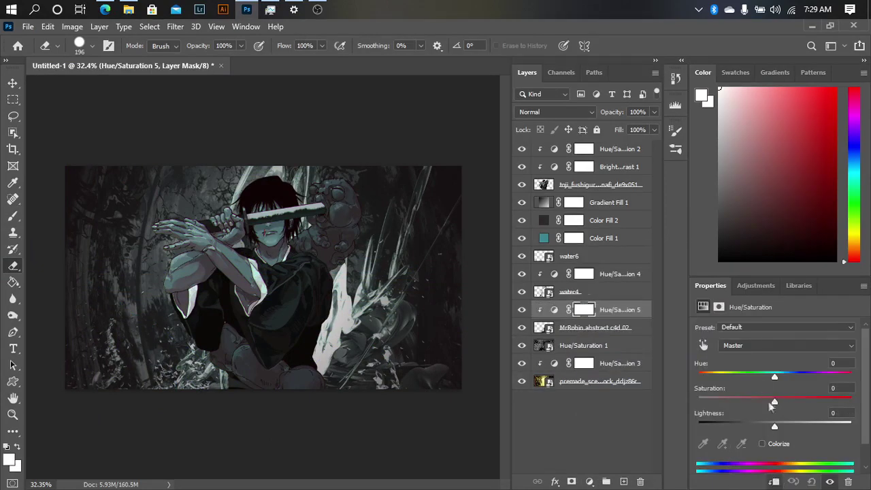
click(548, 330)
key(alt+Tab)
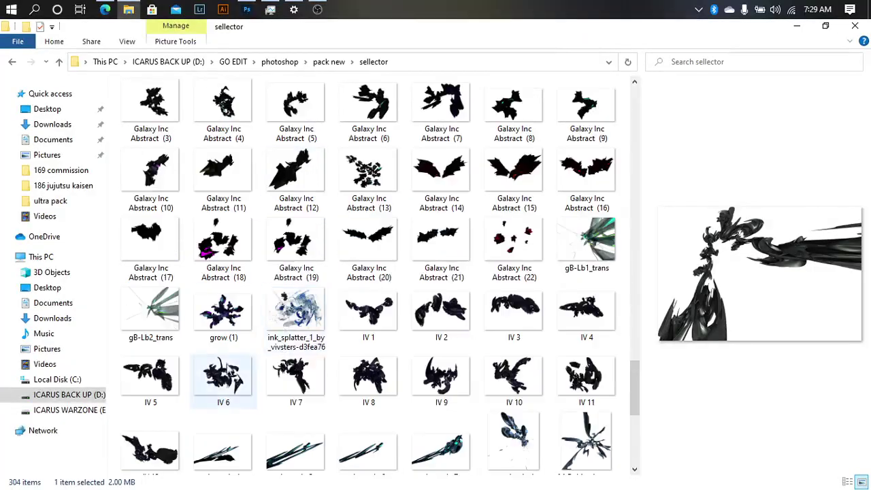
Preview the IV 12, kappaka6, Azel2010BestC4D, asas7 and abstract_c4d renders
scroll(204, 327, down, 2)
click(136, 303)
click(363, 293)
scroll(368, 293, up, 5)
scroll(431, 284, up, 5)
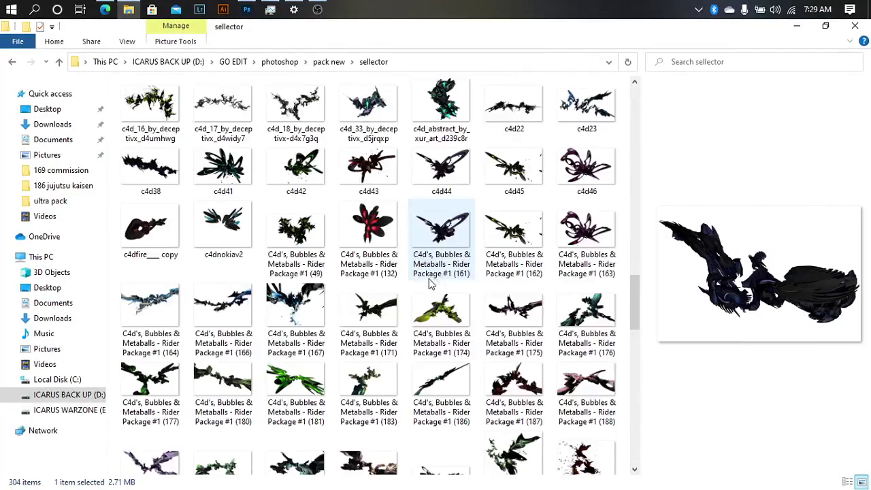
scroll(430, 285, up, 5)
click(296, 357)
click(223, 357)
click(227, 288)
Compare the 11 (6), 8 (4), 8 (6) and 06 renders, then choose 006_2
scroll(367, 204, up, 3)
click(368, 153)
scroll(480, 204, up, 5)
click(296, 276)
click(368, 276)
scroll(408, 259, up, 3)
click(442, 198)
click(514, 197)
click(441, 198)
scroll(436, 204, up, 1)
click(247, 9)
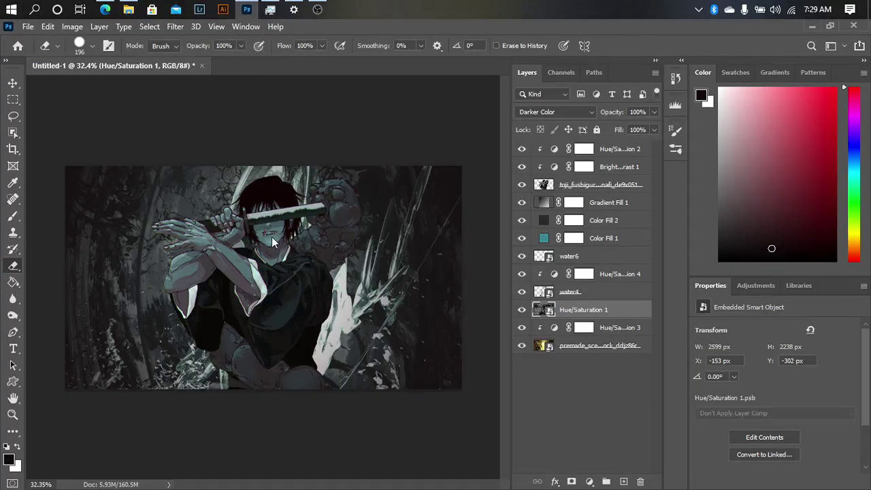
Place 006_2 as a large skewed, rotated layer and rasterize it
mouse_move(271, 237)
mouse_down()
mouse_move(323, 332)
mouse_move(291, 272)
mouse_move(345, 227)
mouse_up()
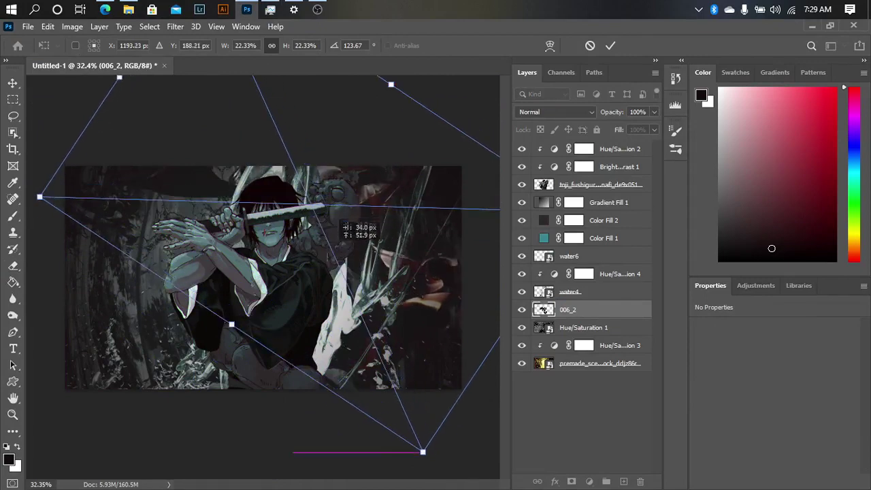
drag(345, 227, 355, 234)
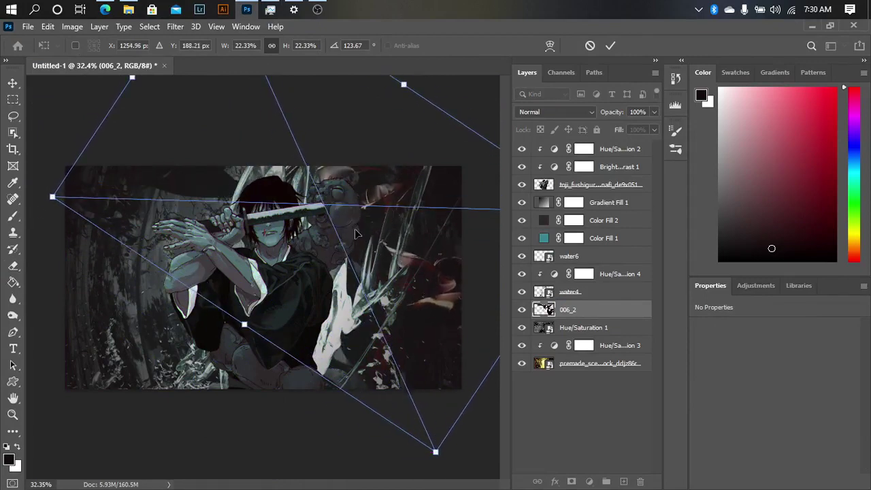
key(Return)
key(e)
click(172, 202)
click(408, 217)
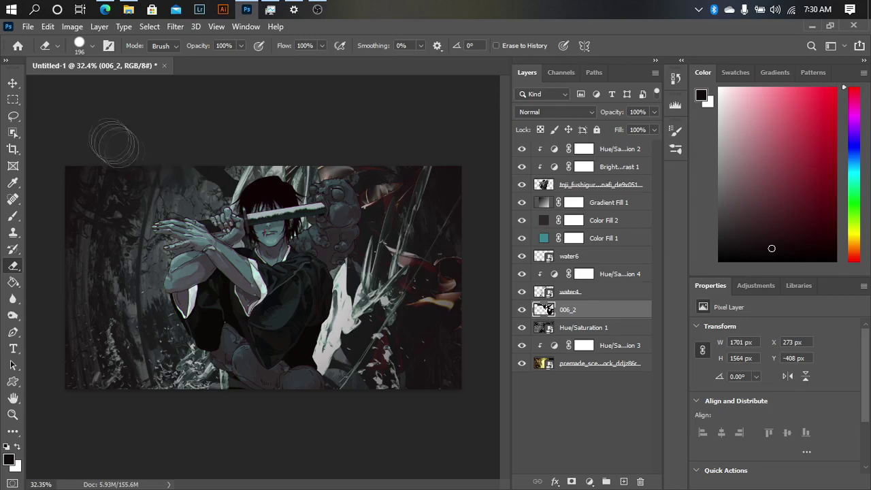
Add a horizontally flipped copy of 006_2 and move Hue/Saturation 1 above water6
key(ctrl+j)
key(ctrl+t)
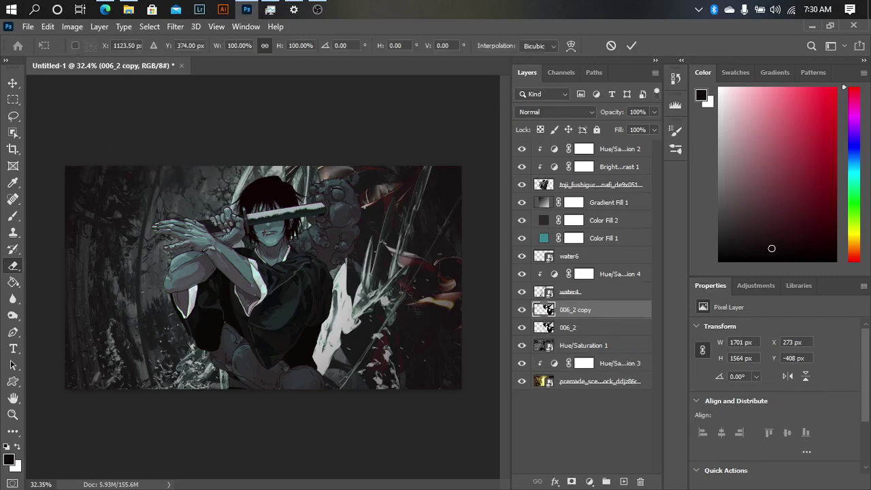
right_click(339, 218)
click(371, 436)
mouse_move(371, 436)
mouse_down()
mouse_move(263, 437)
mouse_move(331, 279)
mouse_up()
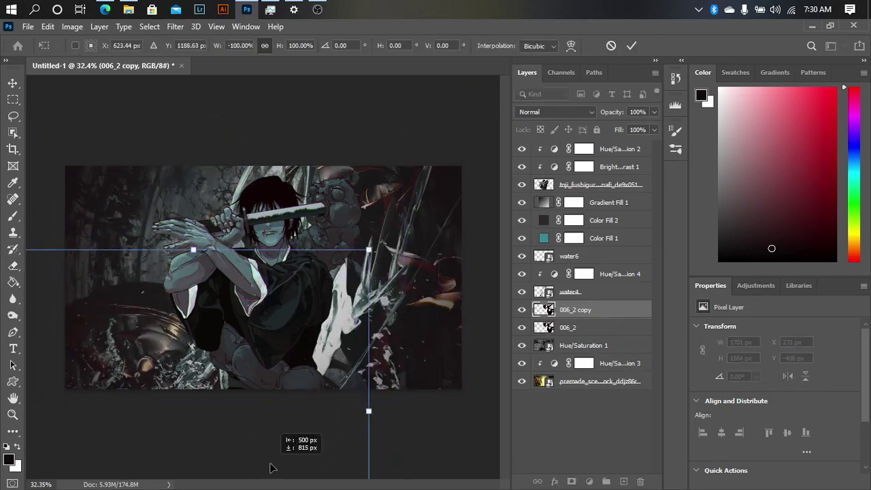
key(Return)
key(e)
drag(575, 346, 578, 254)
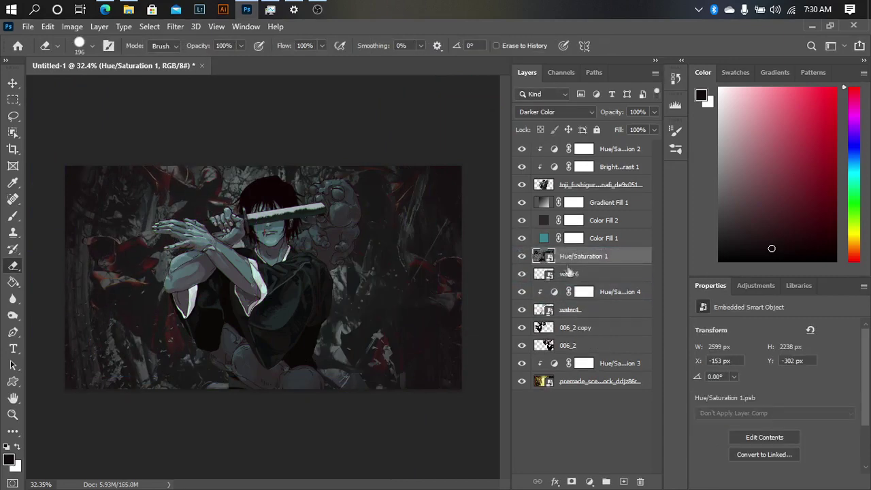
Group the 006_2 layer and its copy into Group 1
click(584, 330)
shift+click(585, 346)
key(ctrl+g)
Add a Hue/Saturation adjustment above Group 1 at Hue -180, Saturation -49
click(590, 482)
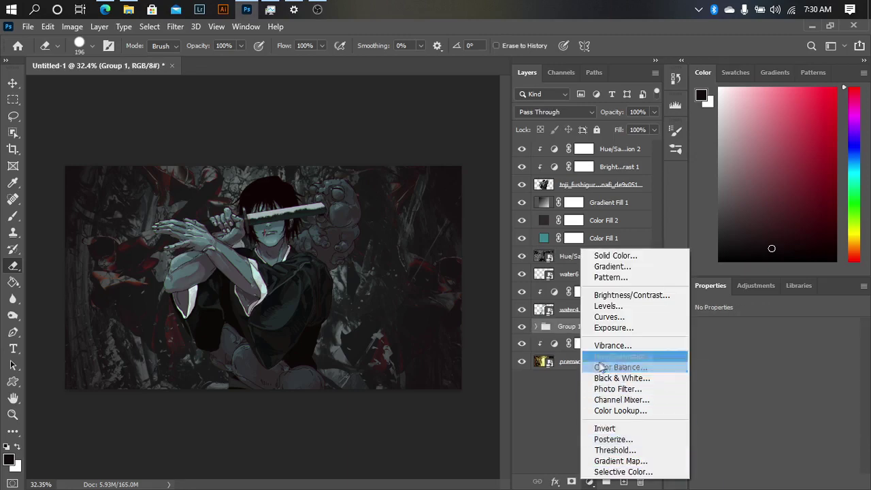
click(620, 422)
drag(705, 376, 686, 371)
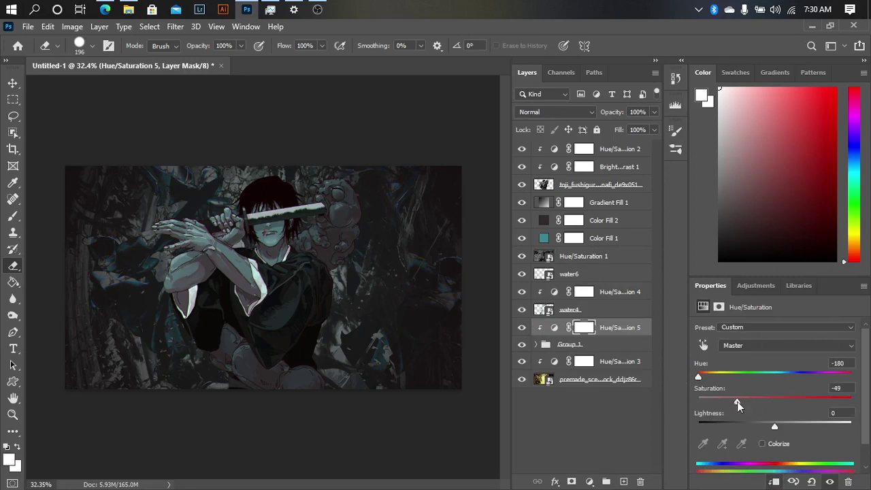
click(573, 256)
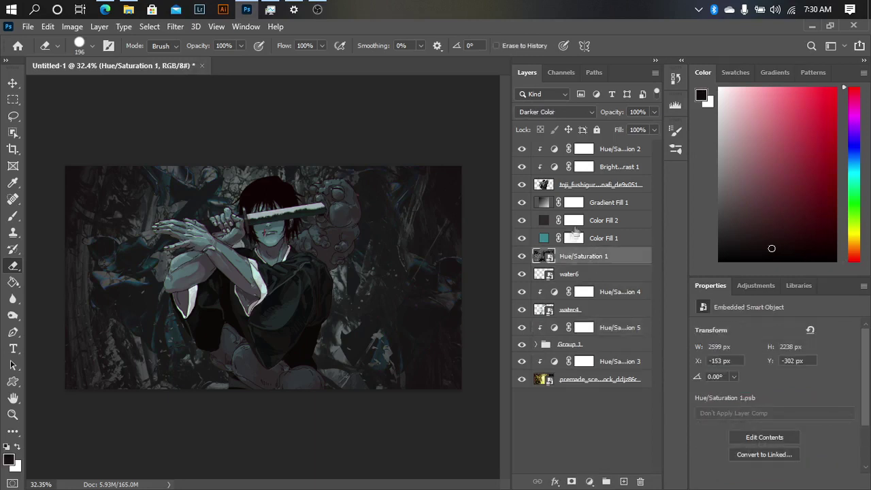
click(607, 155)
key(alt+Tab)
scroll(242, 395, down, 10)
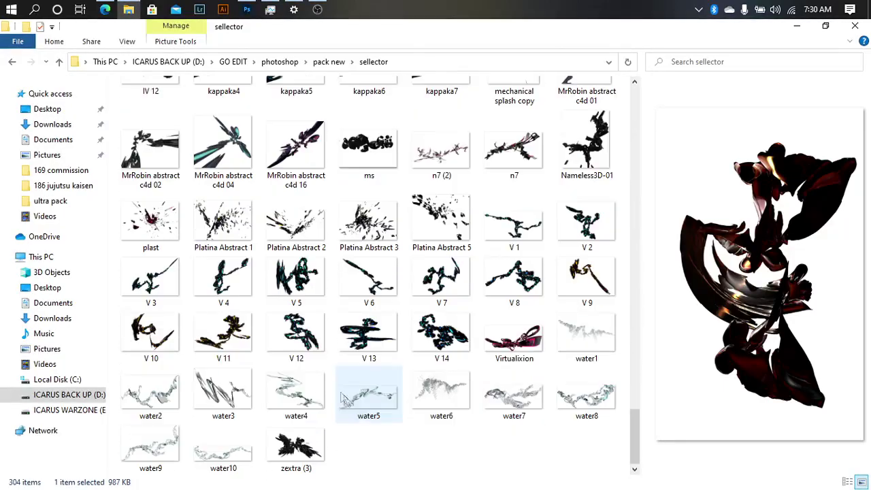
Pick water5 from the sellector folder and place it on the banner, scaling toward 66%
click(235, 393)
click(300, 395)
click(385, 400)
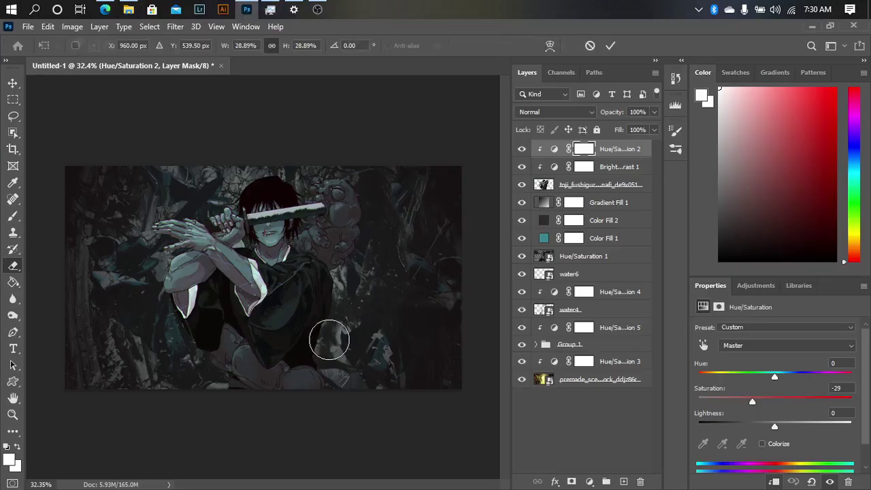
drag(246, 7, 284, 208)
mouse_move(267, 272)
mouse_down()
mouse_move(372, 190)
mouse_move(250, 237)
mouse_up()
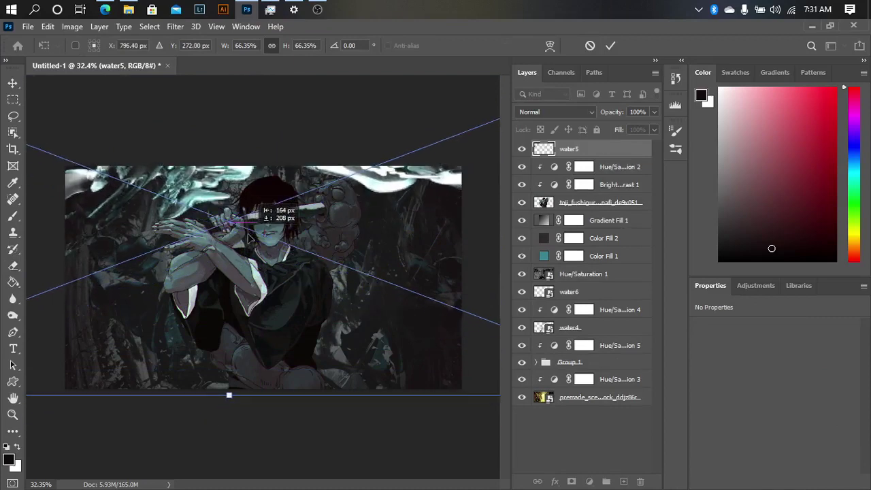
Tilt water5 about -12.6° across the upper left and commit the placement
drag(251, 236, 326, 326)
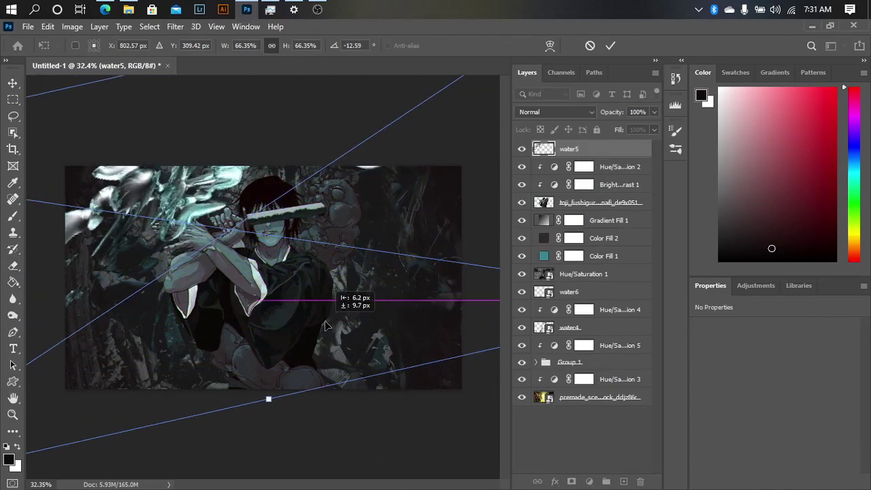
key(Return)
key(e)
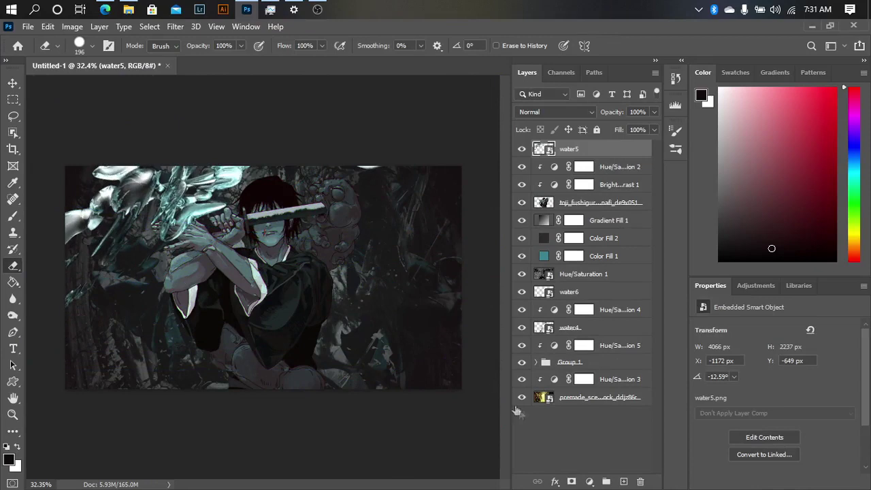
Add a clipped Hue/Saturation adjustment layer above water5
click(589, 481)
click(592, 359)
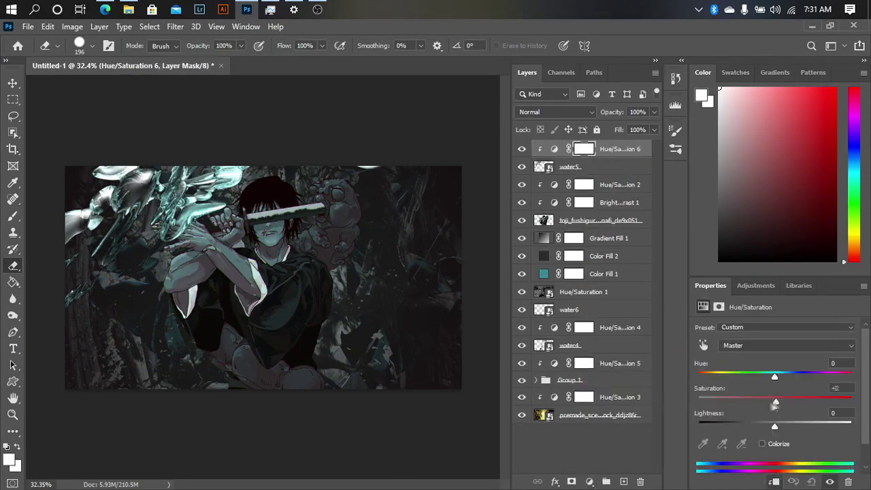
key(alt+Tab)
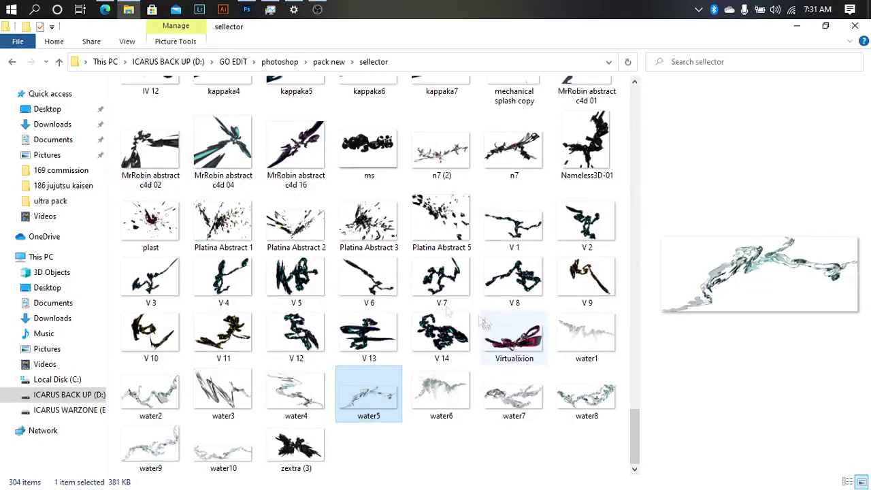
Place the water6 splash onto the banner, rotated, and commit it
click(442, 393)
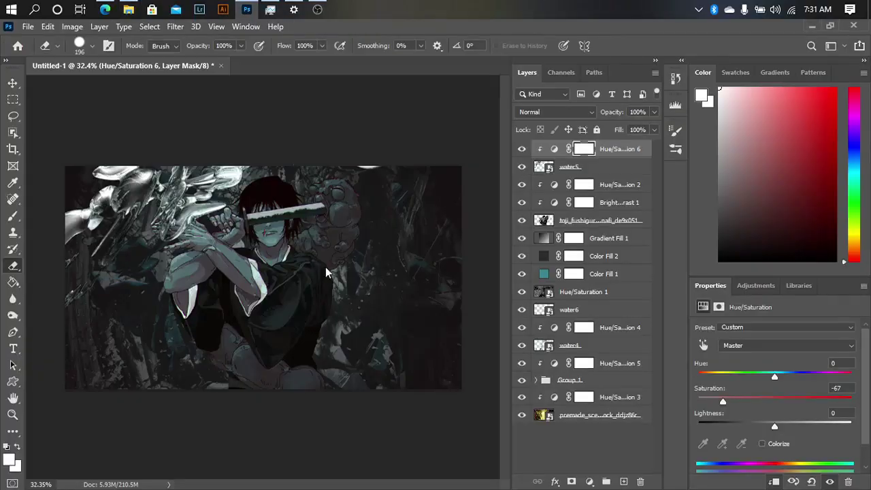
drag(457, 404, 325, 267)
mouse_move(102, 170)
mouse_down()
mouse_move(139, 201)
mouse_move(299, 409)
mouse_up()
key(Return)
key(alt+Tab)
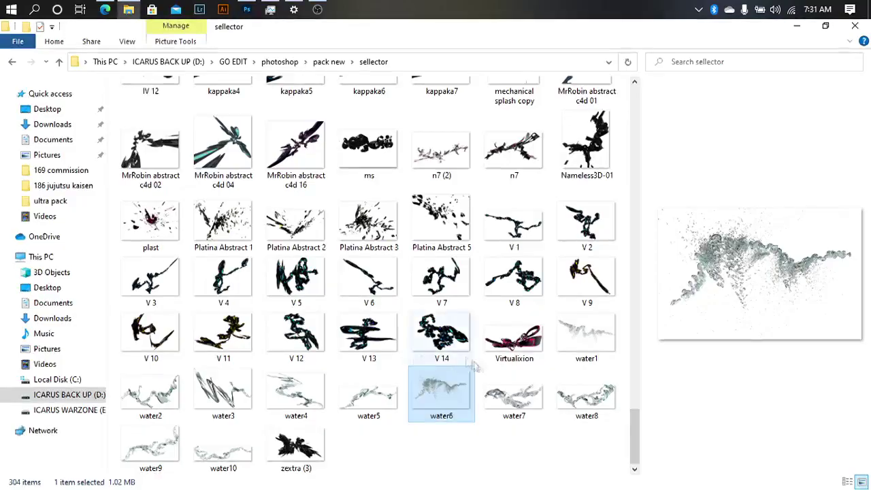
Place the water3 splash on the banner and move it just below water6
drag(211, 398, 272, 273)
key(Return)
drag(585, 197, 574, 175)
key(ctrl+r)
right_click(234, 256)
key(Escape)
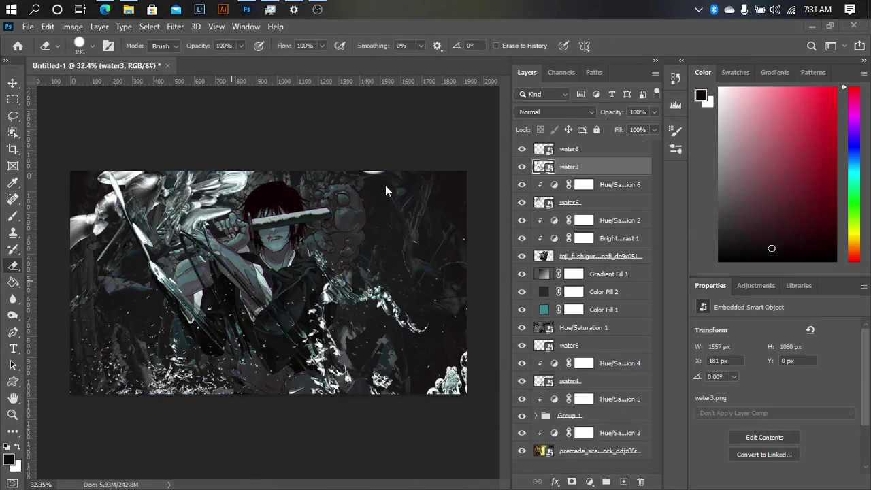
Mirror water3 and enlarge it to about 61% across the banner's right side
key(ctrl+t)
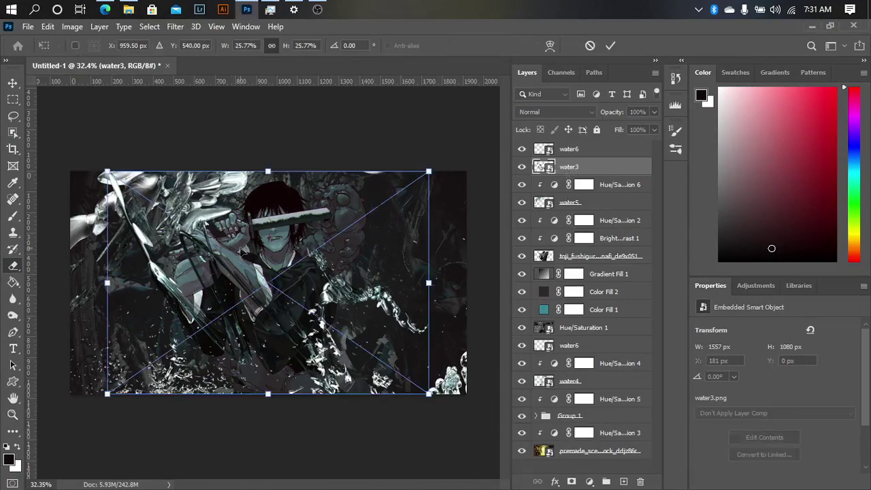
right_click(242, 250)
right_click(331, 228)
click(361, 435)
right_click(271, 79)
click(303, 286)
mouse_move(303, 286)
mouse_down()
mouse_move(179, 337)
mouse_move(174, 322)
mouse_up()
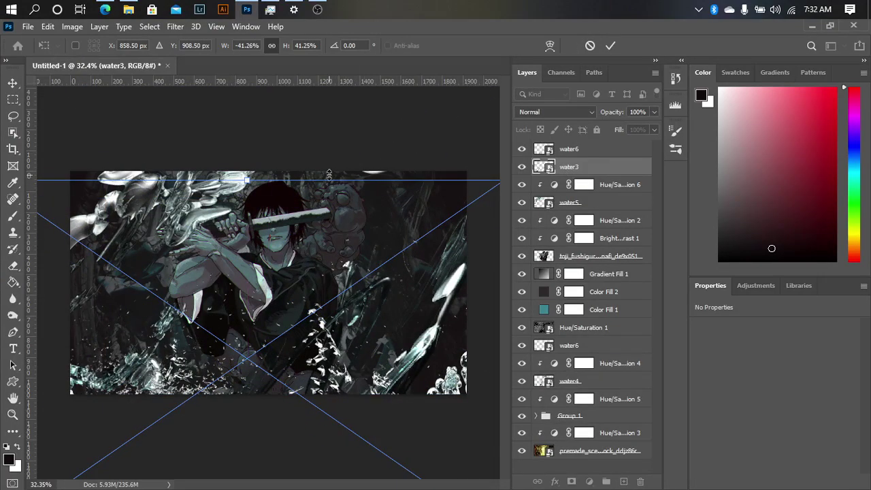
drag(329, 175, 354, 172)
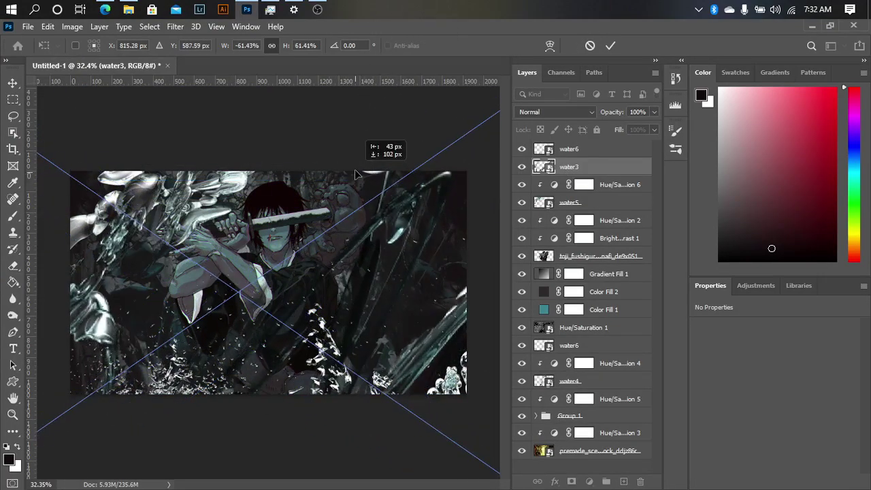
key(Return)
key(e)
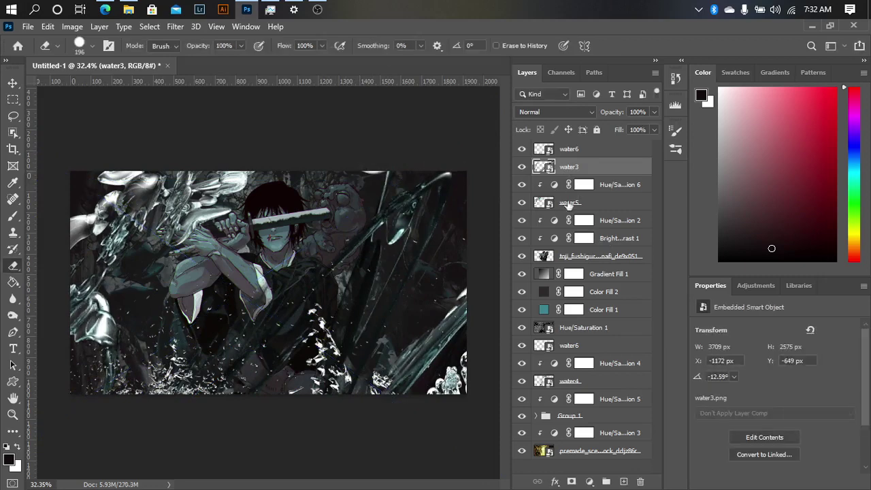
Rasterize the water5 layer
click(569, 204)
click(271, 375)
click(515, 225)
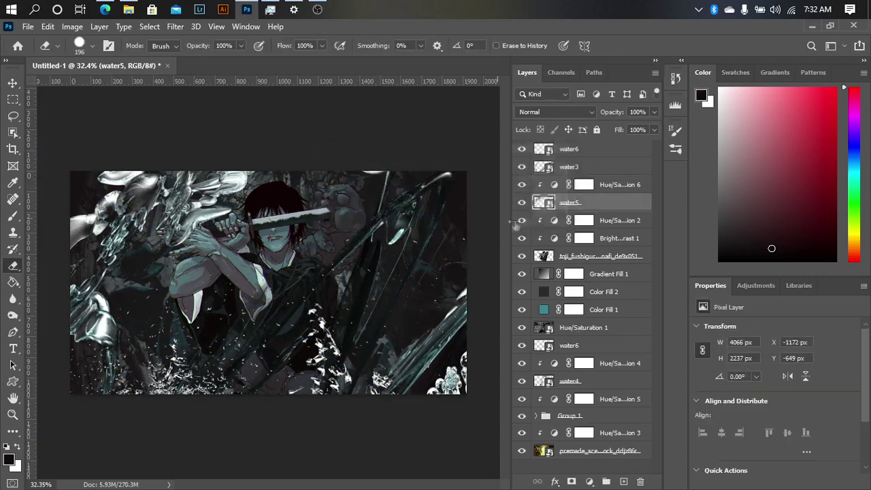
Set the soft Eraser to 35% opacity and fade water5 into the upper-left artwork
drag(216, 63, 201, 63)
right_click(270, 195)
key(Escape)
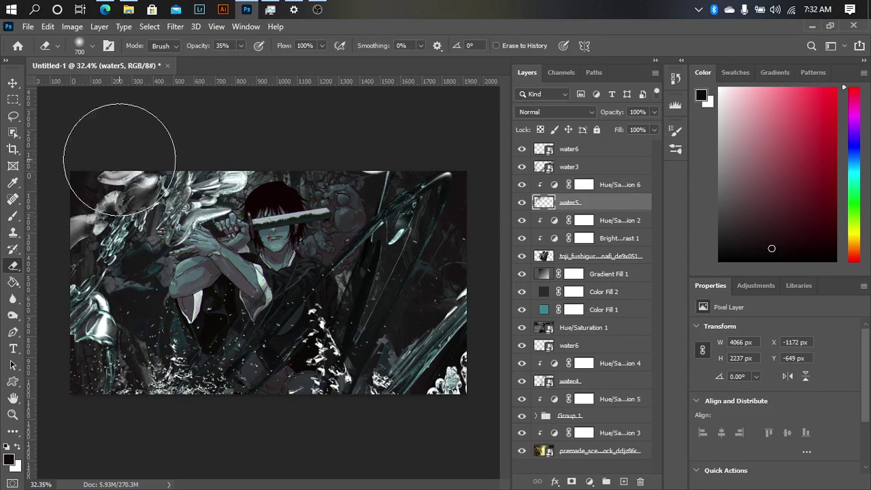
drag(119, 160, 180, 216)
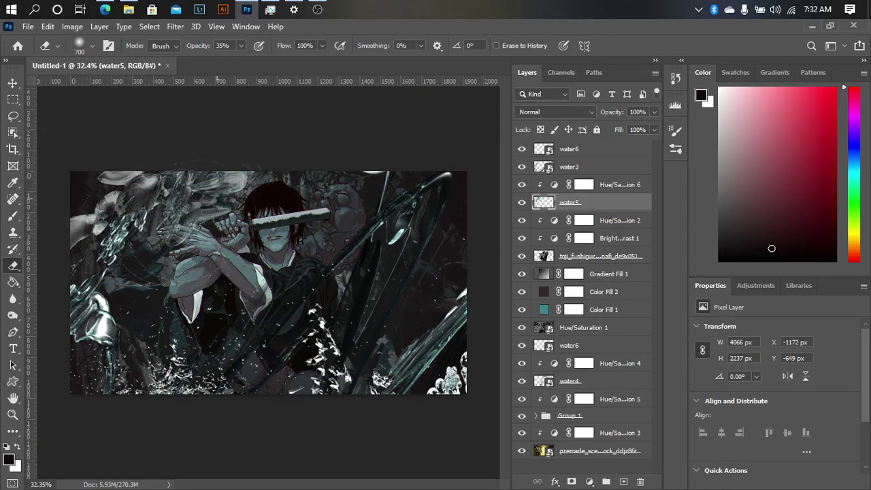
Rasterize the water3 and water6 layers, then bring up File Explorer's Downloads folder
click(561, 167)
click(306, 357)
click(428, 213)
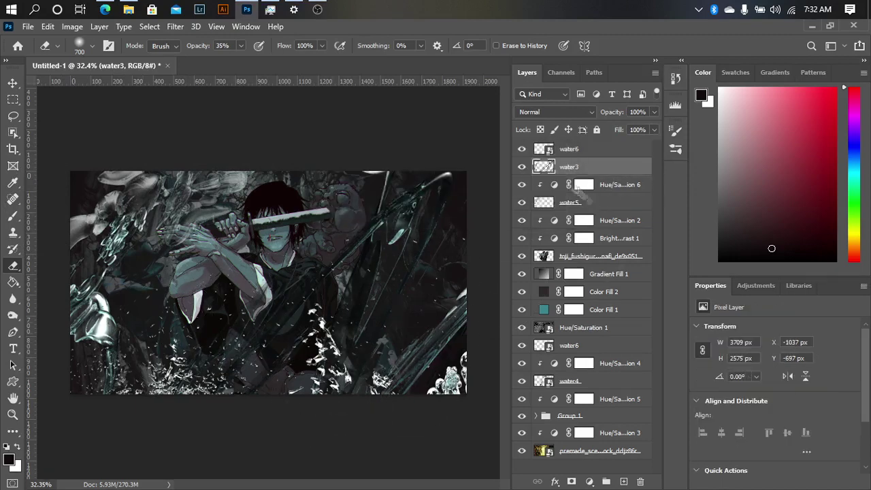
click(572, 203)
click(569, 149)
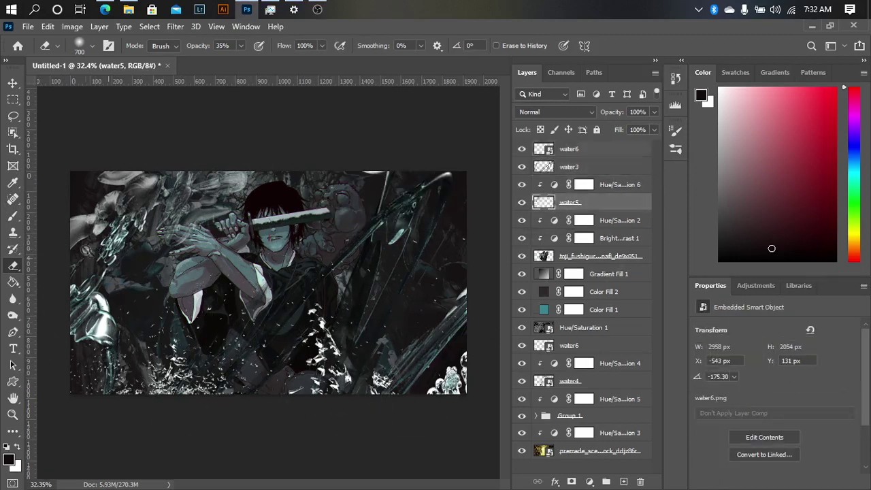
click(90, 252)
click(424, 214)
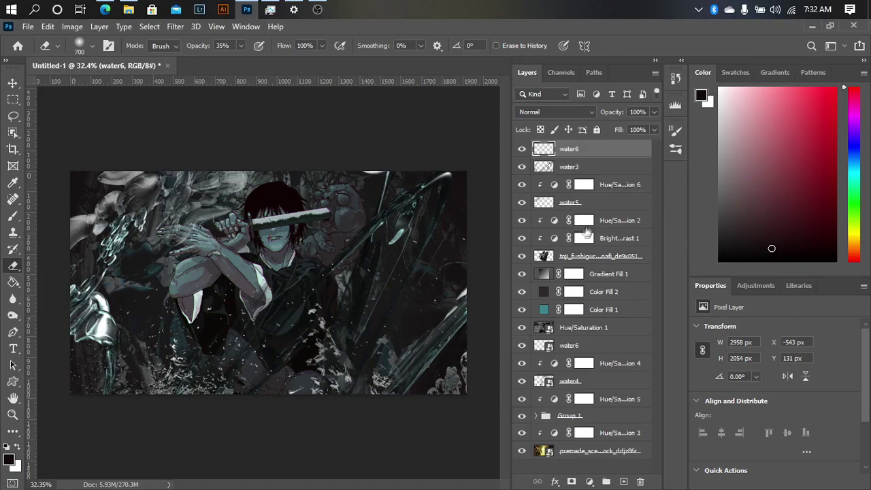
click(128, 9)
click(47, 318)
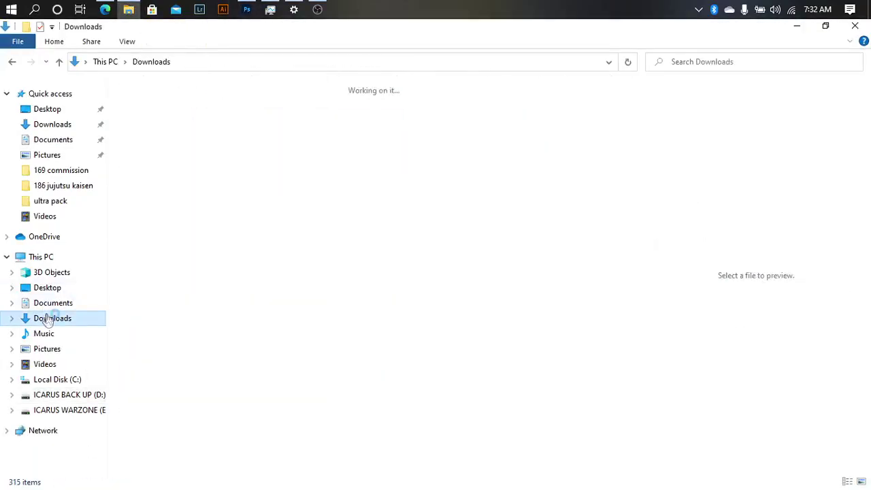
Preview the bubble images and place [Galaxy Inc] Bubble 6 on the banner at 33.35%
key(alt+Left)
click(364, 177)
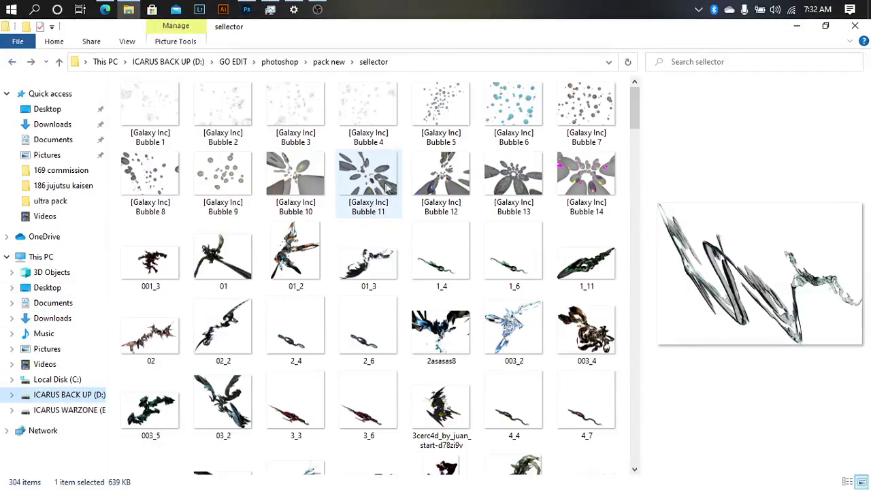
click(441, 176)
click(513, 176)
click(572, 189)
click(578, 108)
click(505, 117)
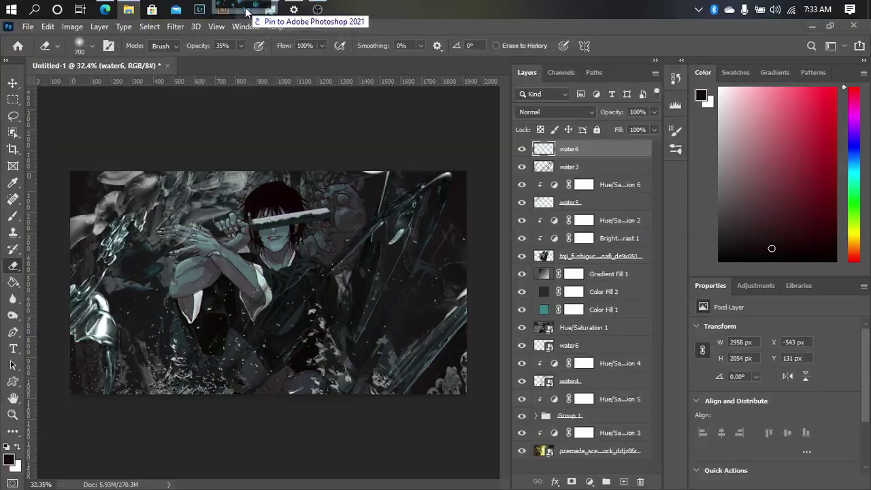
mouse_move(116, 6)
mouse_down()
mouse_move(269, 282)
mouse_move(335, 281)
mouse_move(296, 269)
mouse_up()
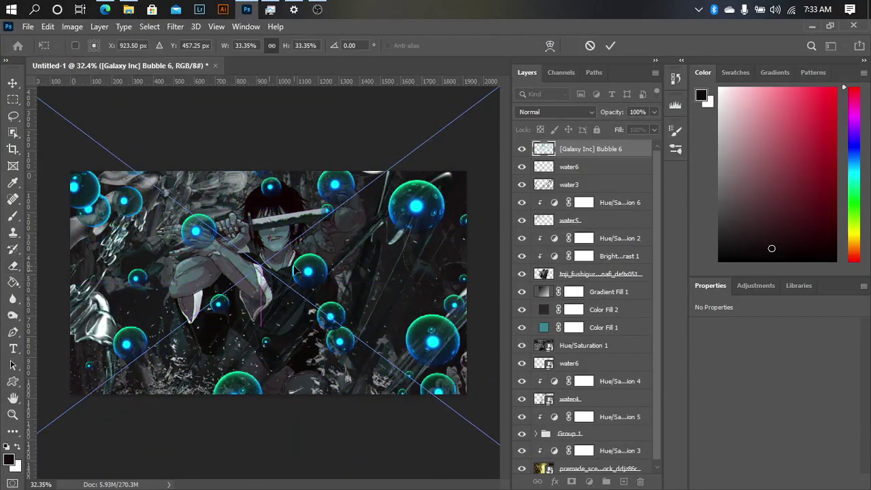
Commit the Bubble 6 placement and set its blend mode to Lighten
key(Return)
key(e)
click(527, 115)
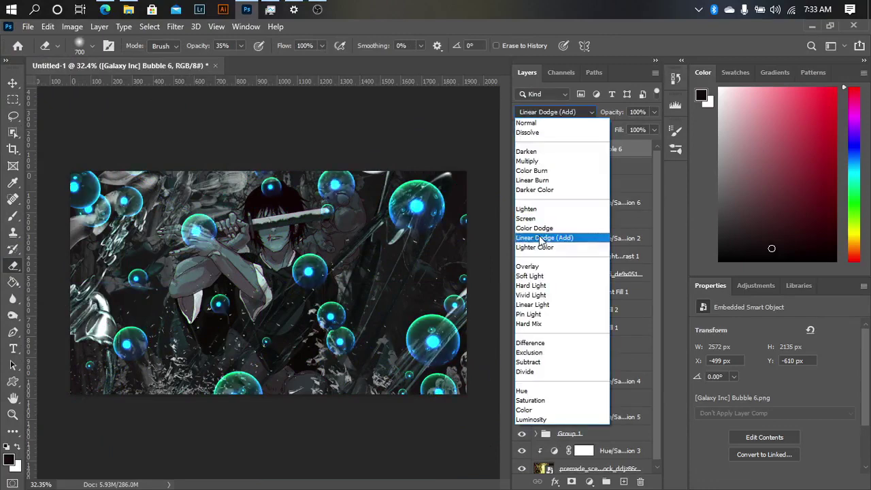
click(527, 209)
Desaturate the bubbles to -97 with a Hue/Saturation adjustment layer
click(589, 481)
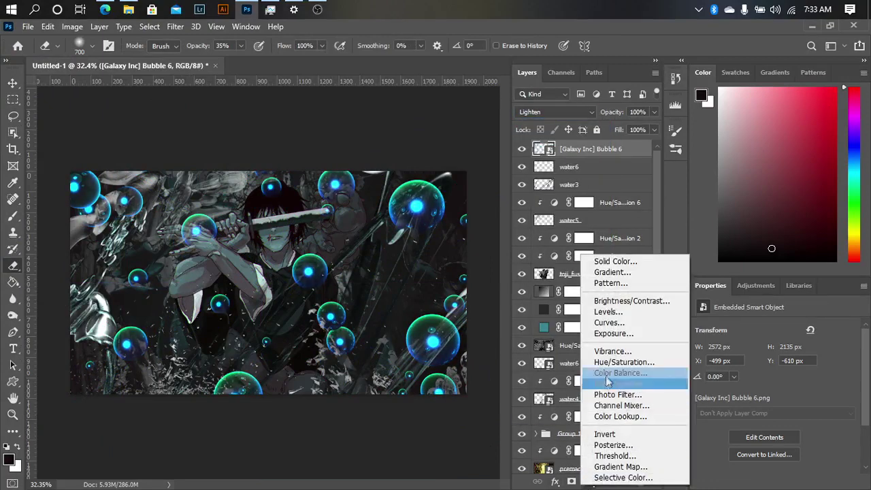
click(603, 383)
drag(766, 404, 727, 405)
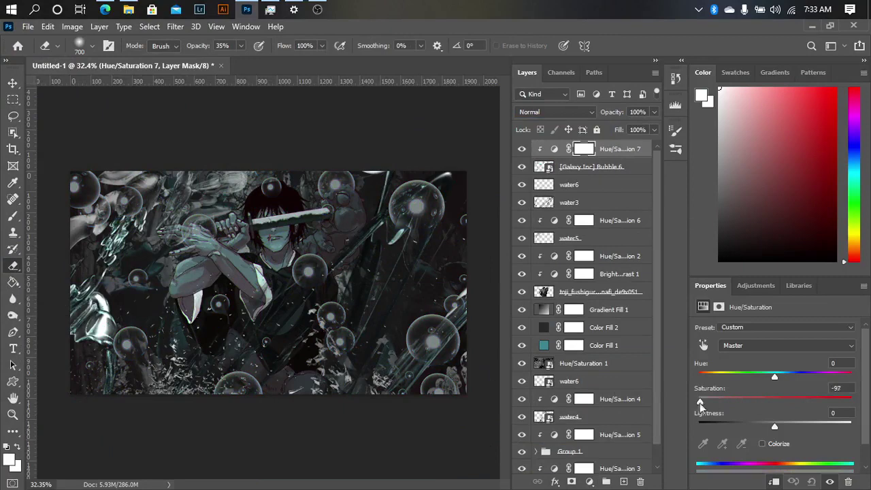
click(582, 169)
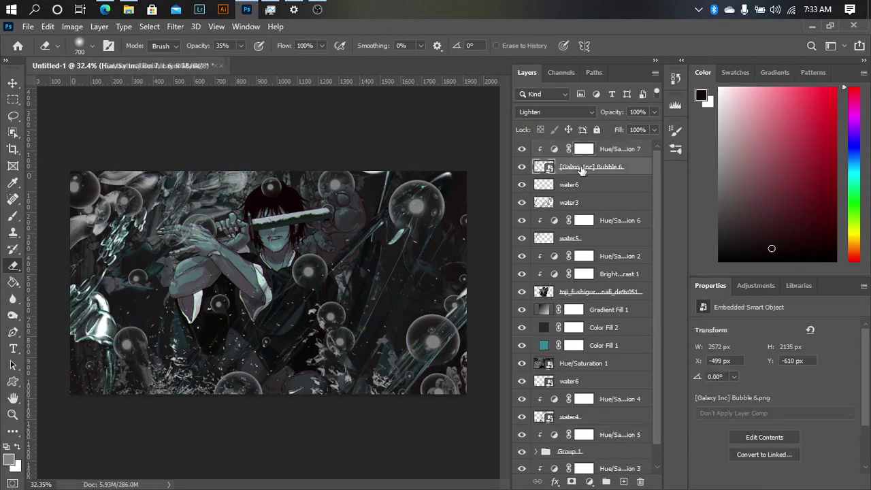
key(r)
click(272, 266)
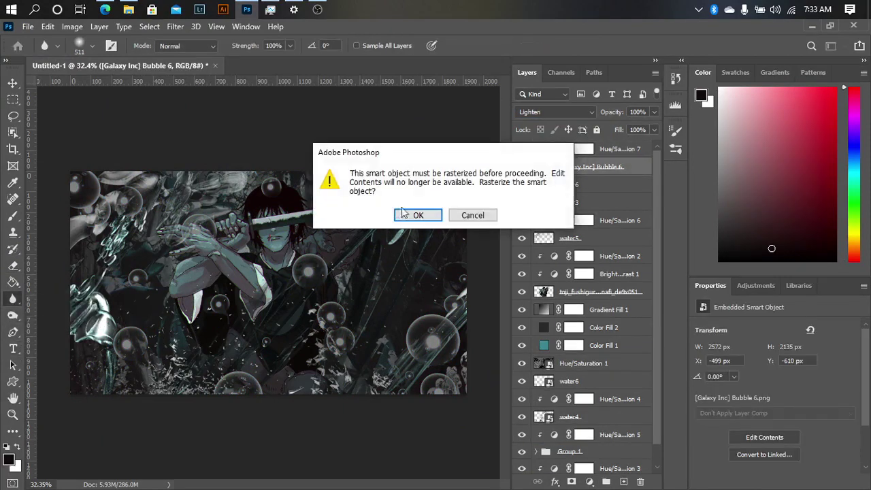
Rasterize the bubbles and add a radial Gradient Fill layer with reduced scale over them
key(Return)
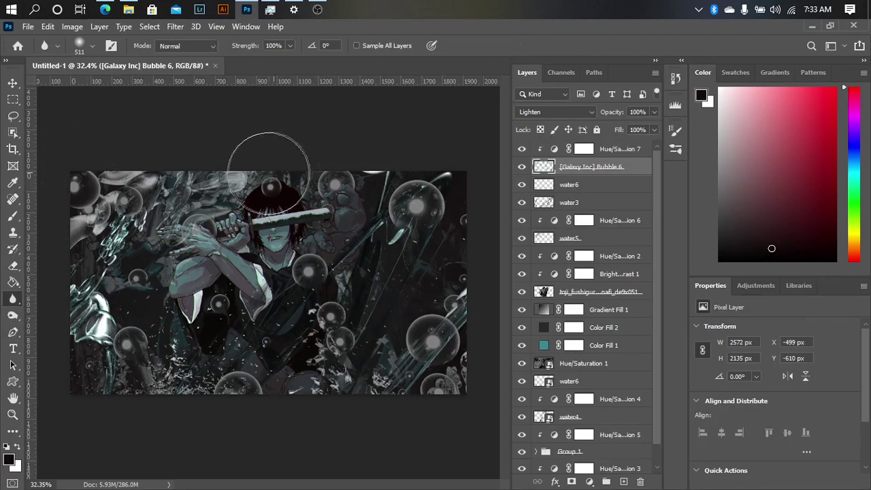
click(590, 482)
click(597, 267)
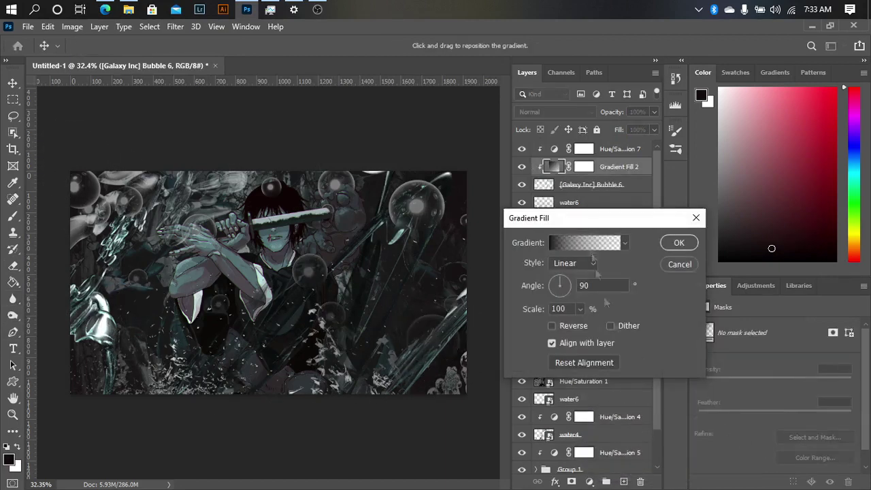
click(563, 269)
click(565, 285)
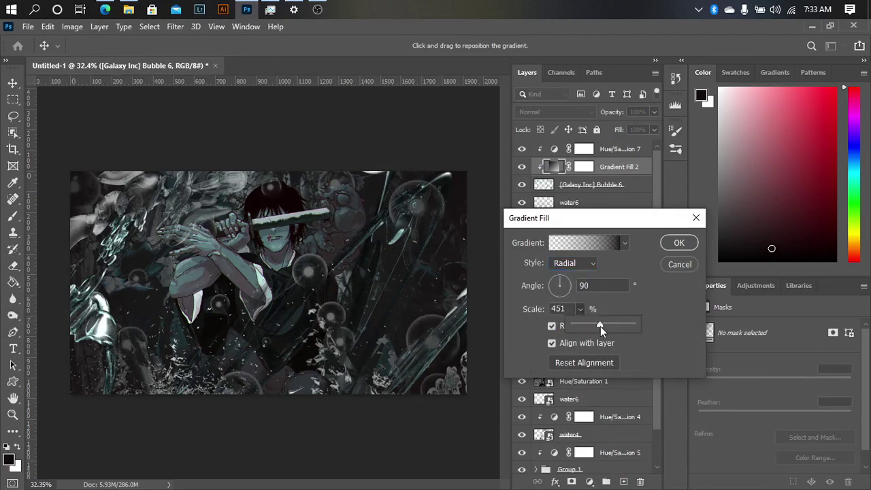
drag(600, 326, 594, 327)
click(680, 243)
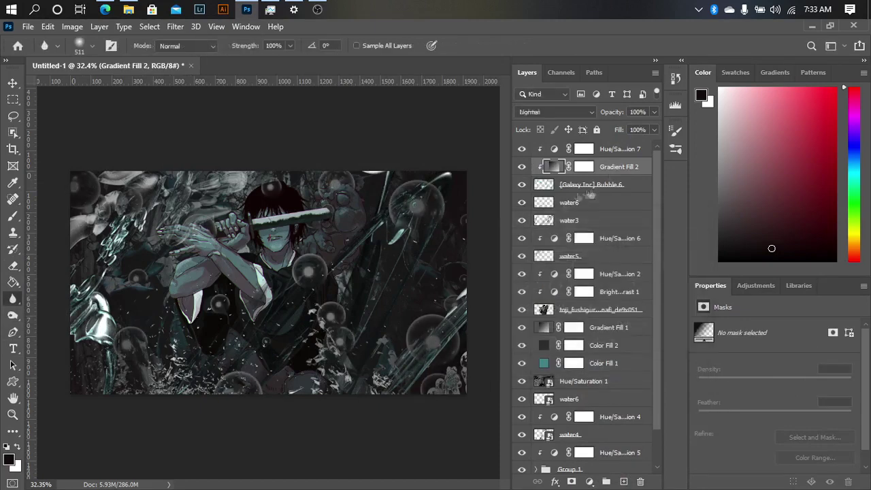
click(589, 191)
key(e)
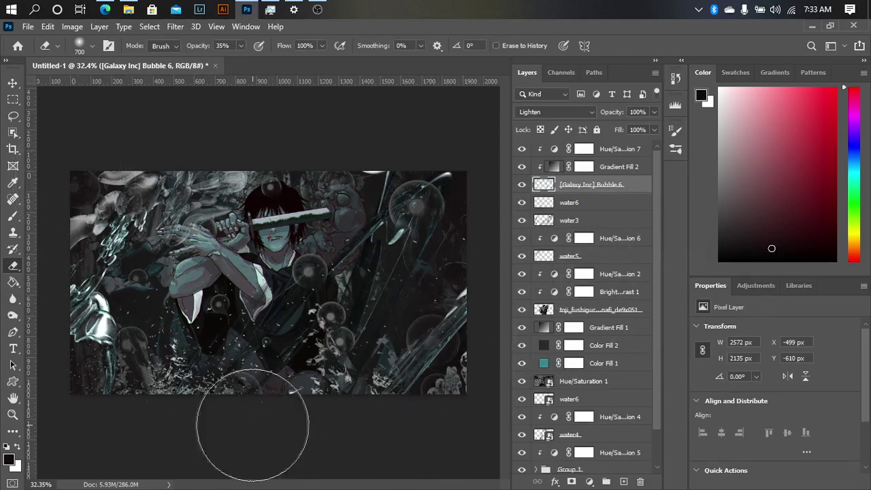
Apply a 2-pixel Box Blur to the water5 layer
click(562, 222)
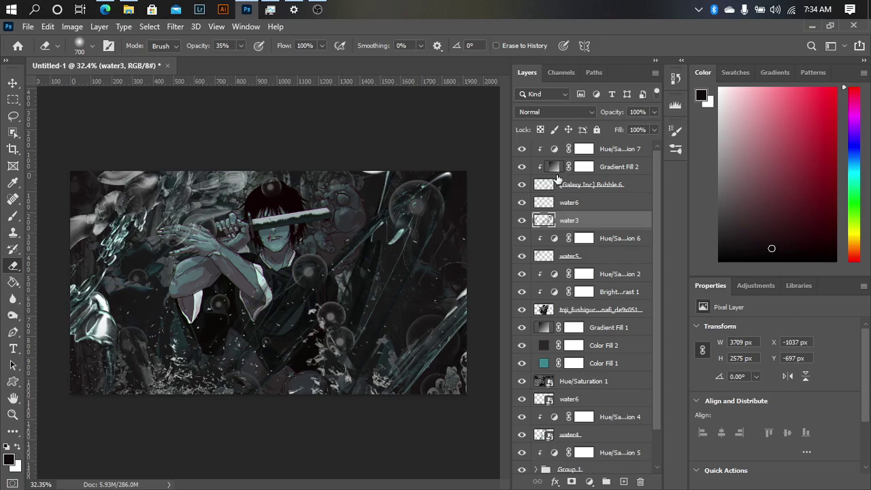
click(570, 199)
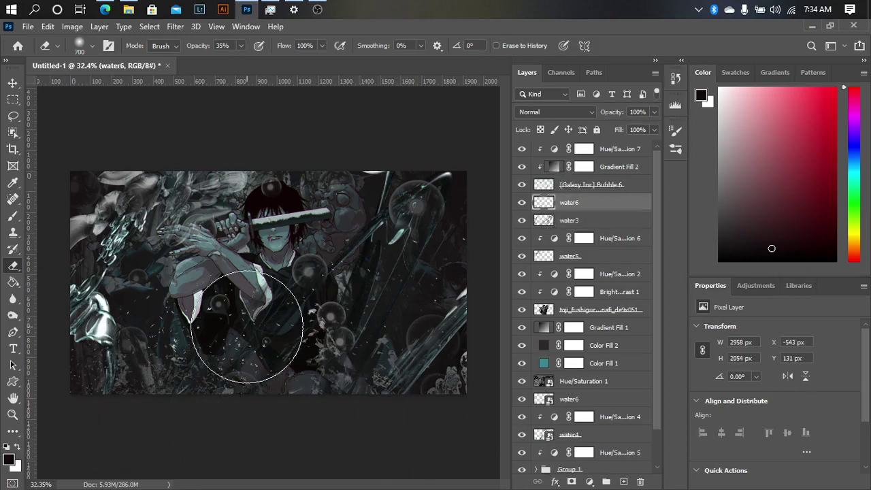
click(569, 258)
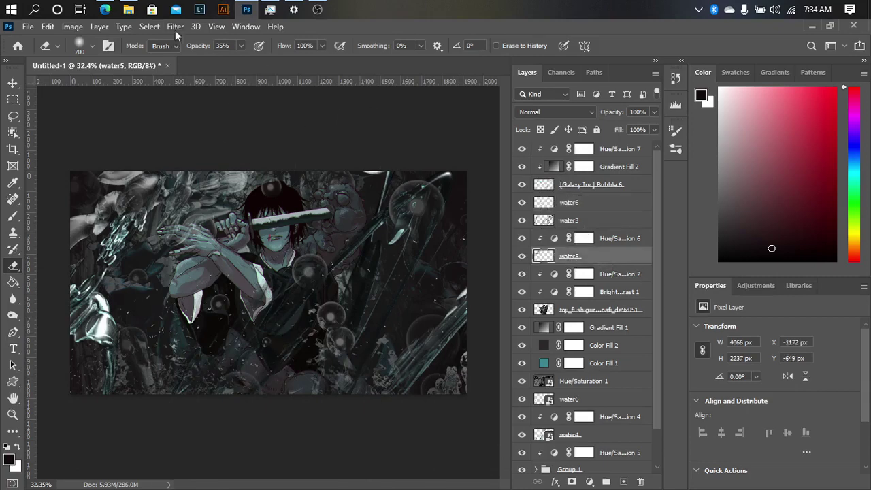
click(174, 27)
click(363, 227)
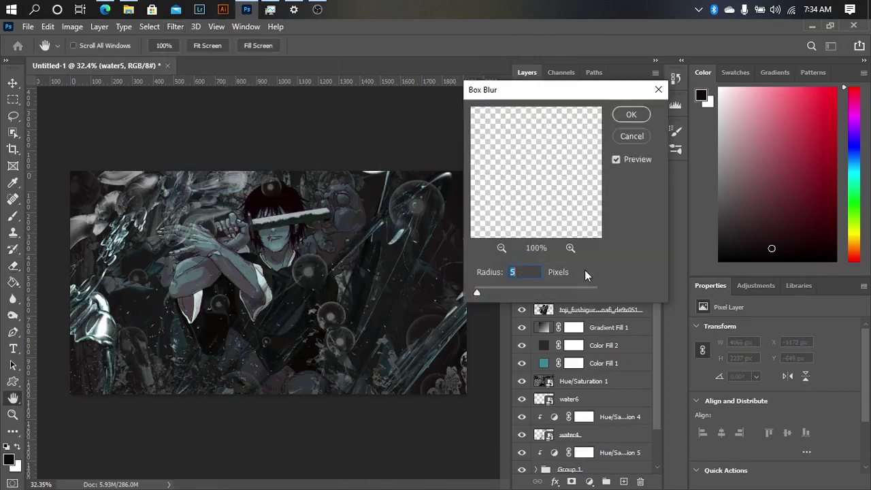
click(630, 117)
Soften water3's strands on the left with the Blur tool
click(562, 225)
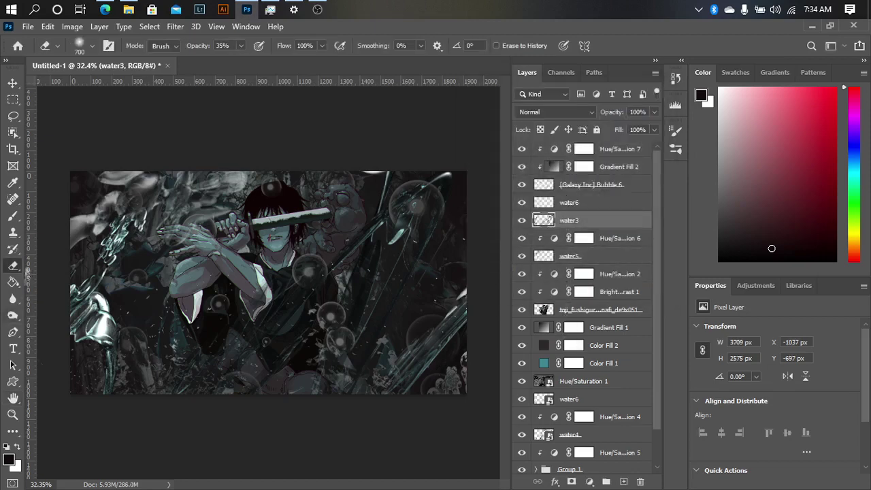
click(13, 299)
drag(121, 235, 78, 279)
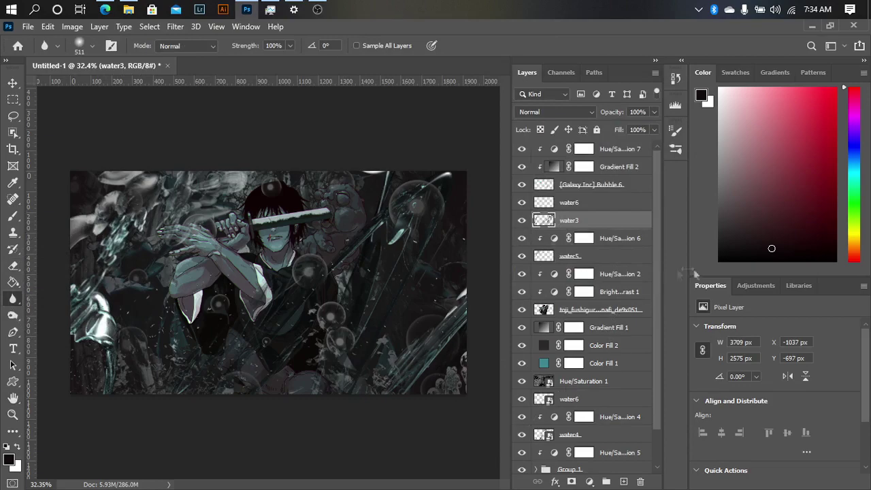
key(ctrl+o)
Open Light & particles(1).psd from the photoshop ultra pack folder
click(533, 92)
click(518, 92)
click(505, 92)
click(505, 92)
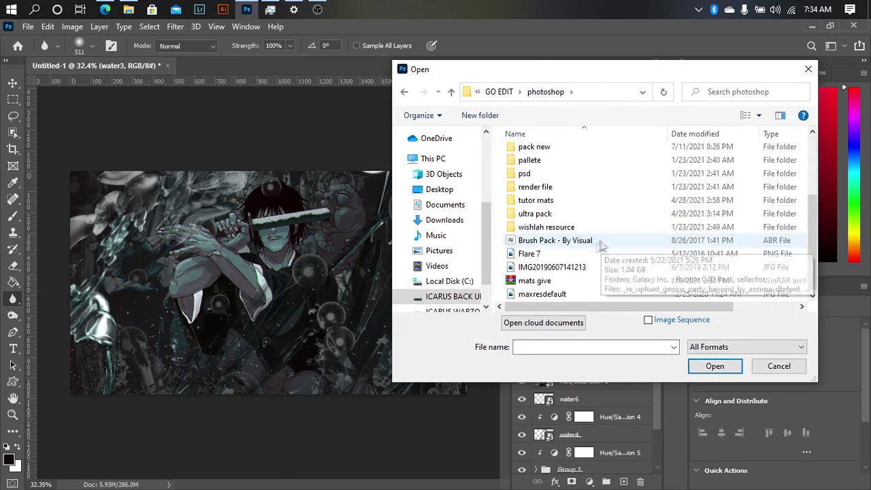
double_click(541, 215)
scroll(545, 192, down, 5)
scroll(544, 204, down, 5)
click(562, 225)
double_click(584, 228)
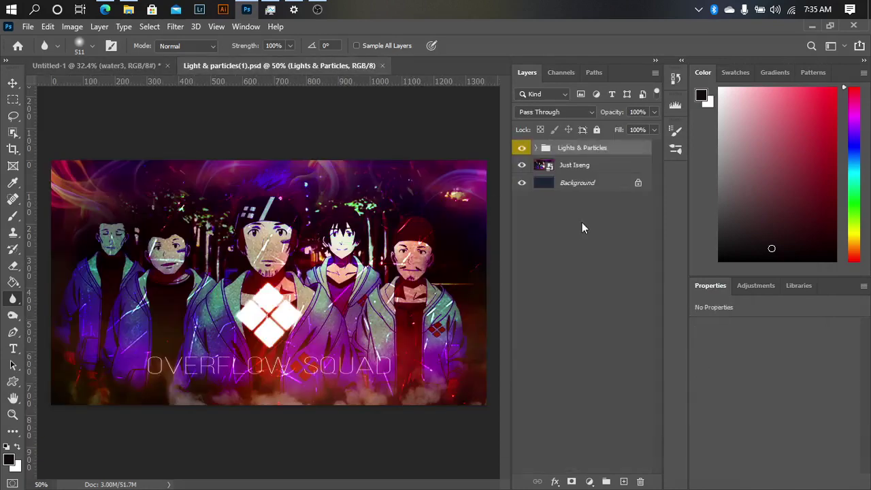
Copy light layers 1 and 4 from the Lights & Particles group into the banner
click(536, 147)
click(521, 165)
click(522, 200)
click(585, 165)
ctrl+click(600, 200)
mouse_move(599, 200)
mouse_down()
mouse_move(117, 64)
mouse_move(272, 225)
mouse_up()
Enlarge light layer 1 to 136% over the top of the banner
click(521, 166)
click(585, 148)
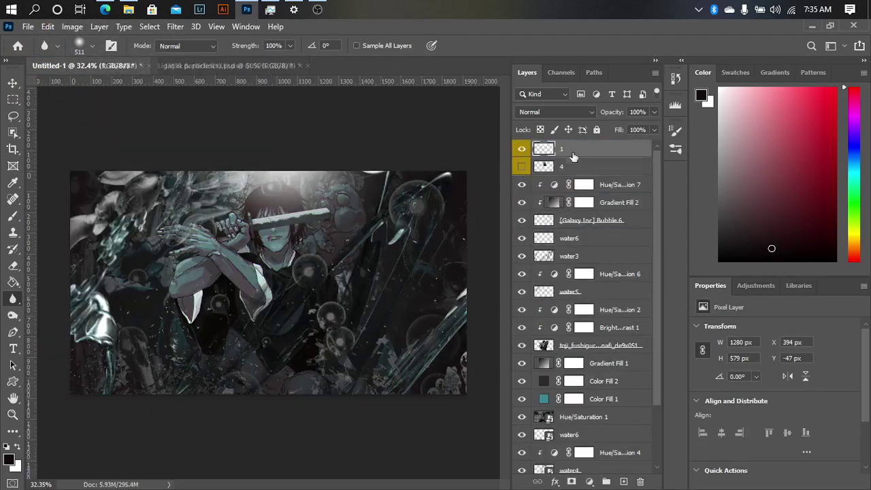
key(ctrl+t)
drag(282, 282, 315, 230)
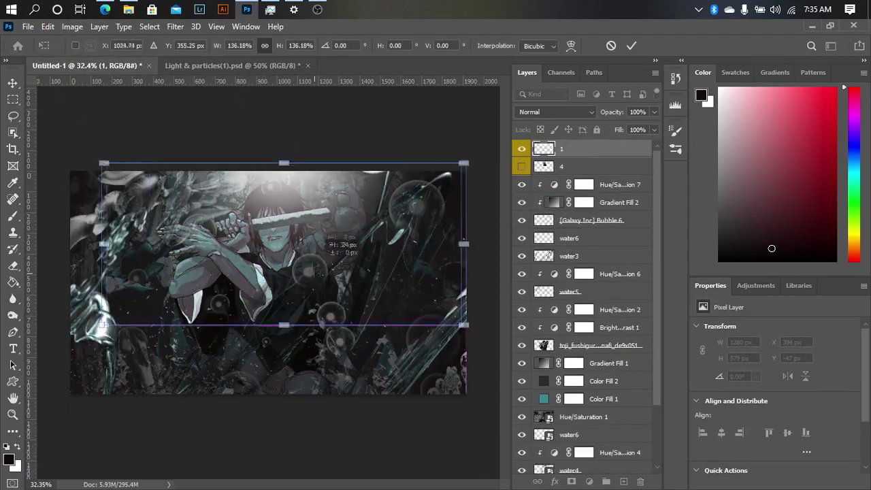
key(Return)
Set light layer 4 to Color Dodge and enlarge it across the whole canvas
click(521, 166)
click(570, 166)
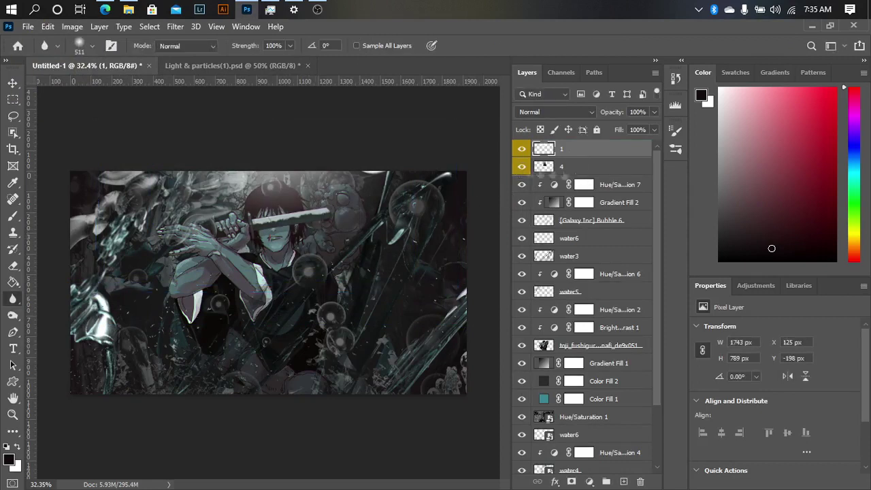
click(556, 111)
click(538, 220)
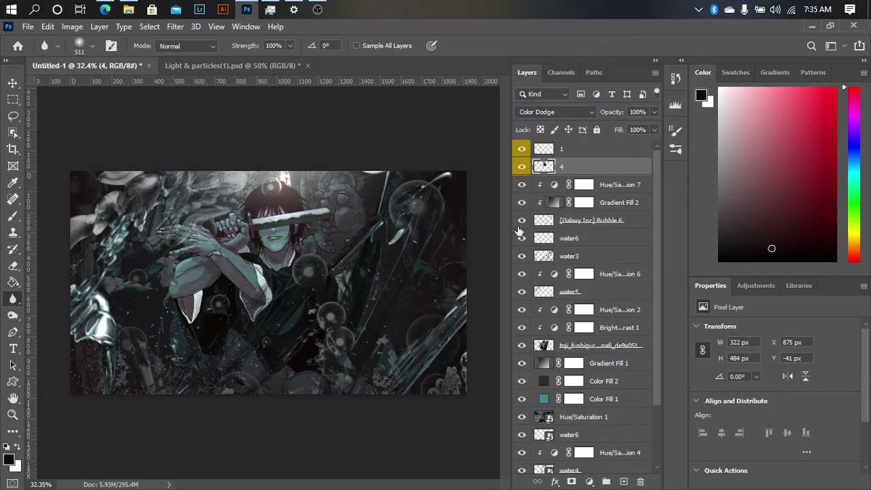
key(ctrl+t)
mouse_move(321, 194)
mouse_down()
mouse_move(437, 253)
mouse_move(408, 252)
mouse_up()
key(Return)
Apply a radius 4 Box Blur to the water3 layer
key(r)
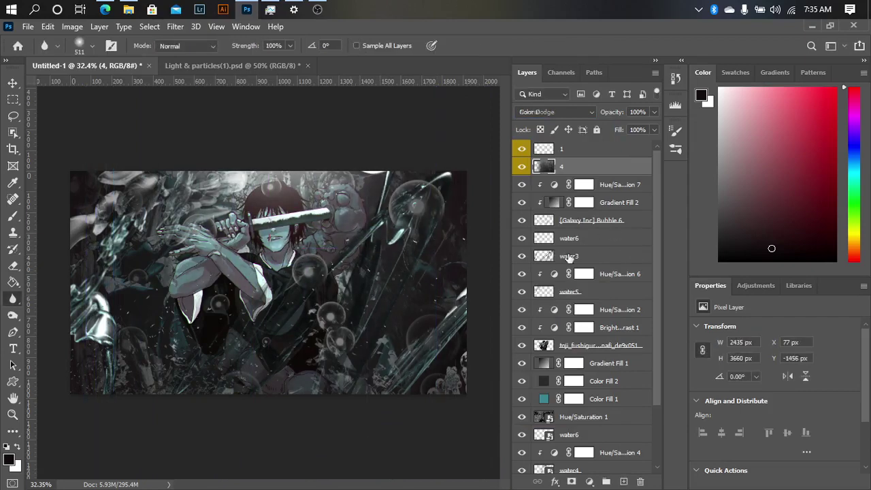
click(569, 257)
click(550, 238)
click(569, 256)
click(175, 27)
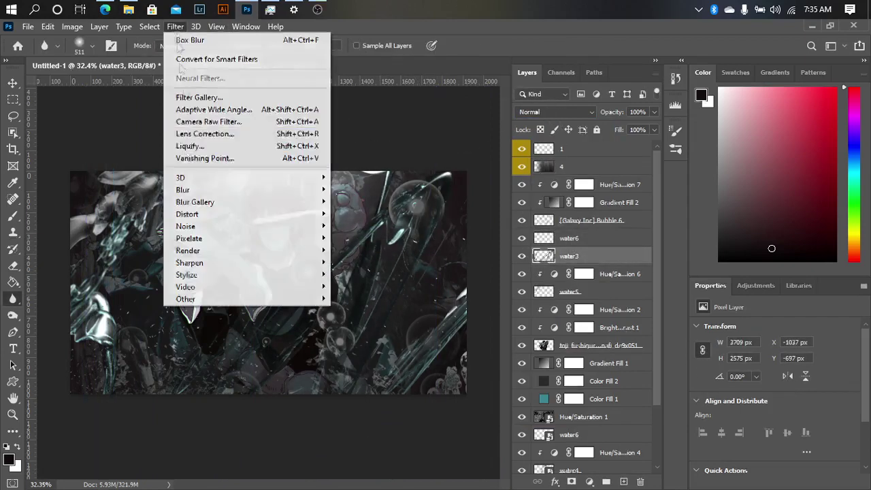
click(380, 231)
text(4)
click(625, 115)
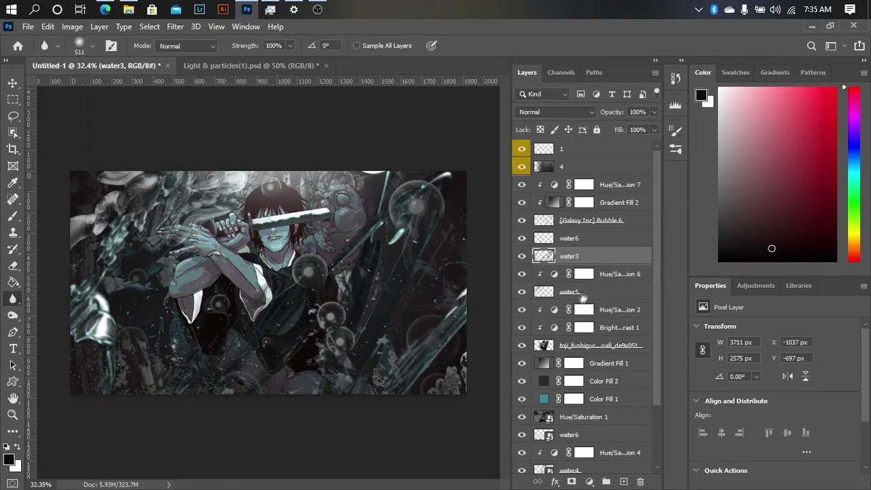
click(576, 349)
scroll(204, 333, up, 2)
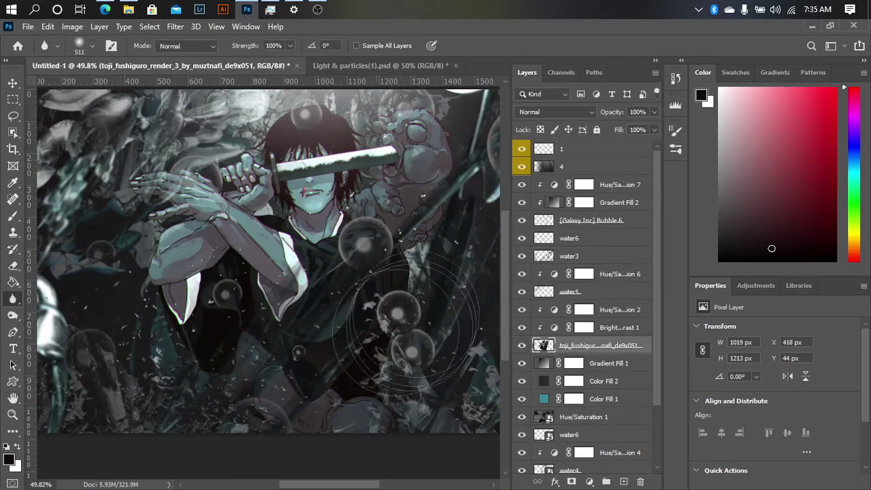
Add a layer clipped to the character and paint dark shadows over the figure
key(ctrl+shift+alt+n)
key(ctrl+alt+g)
key(b)
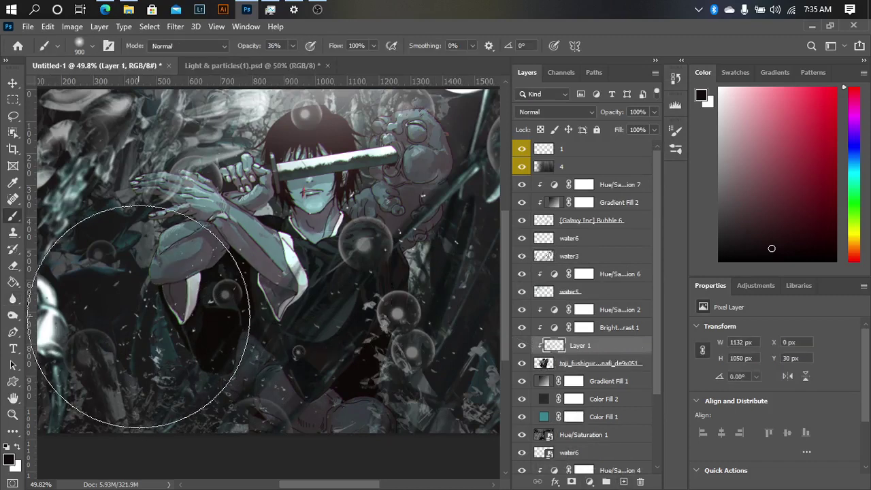
click(132, 322)
key(bracketleft)
key(bracketleft)
key(bracketleft)
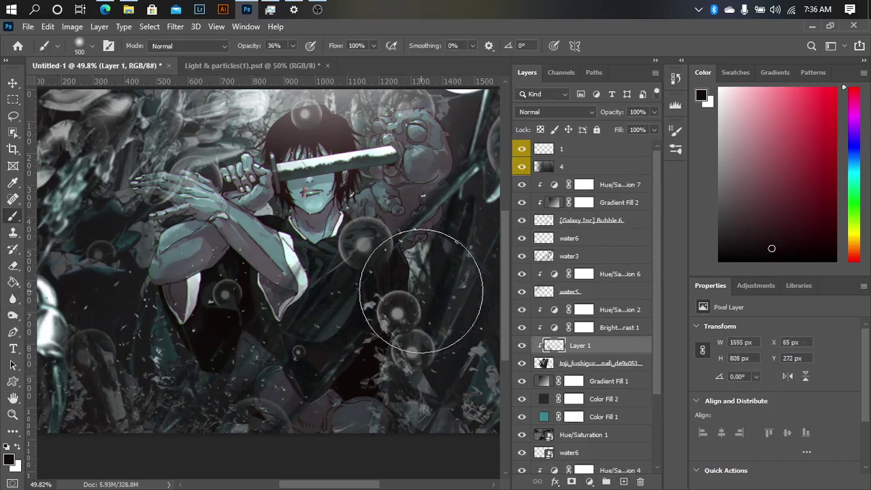
drag(426, 267, 465, 182)
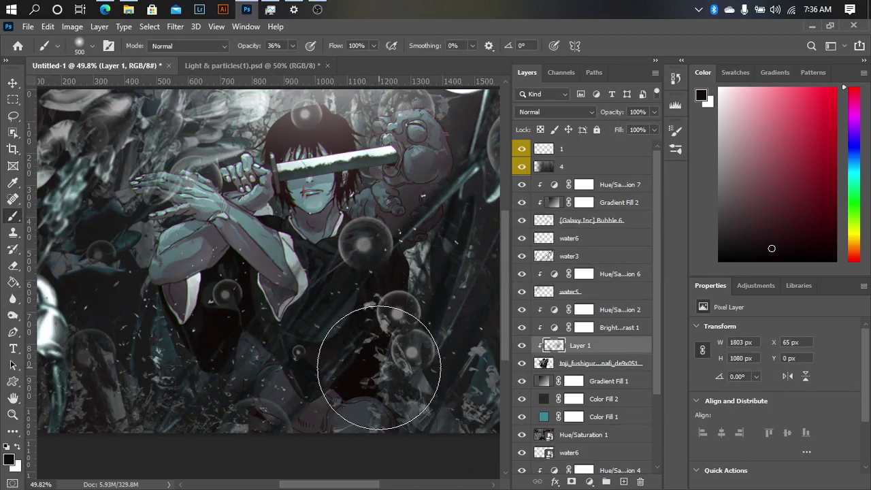
Copy light texture layer 10 from Light & particles into the banner and resize it
scroll(331, 257, down, 1)
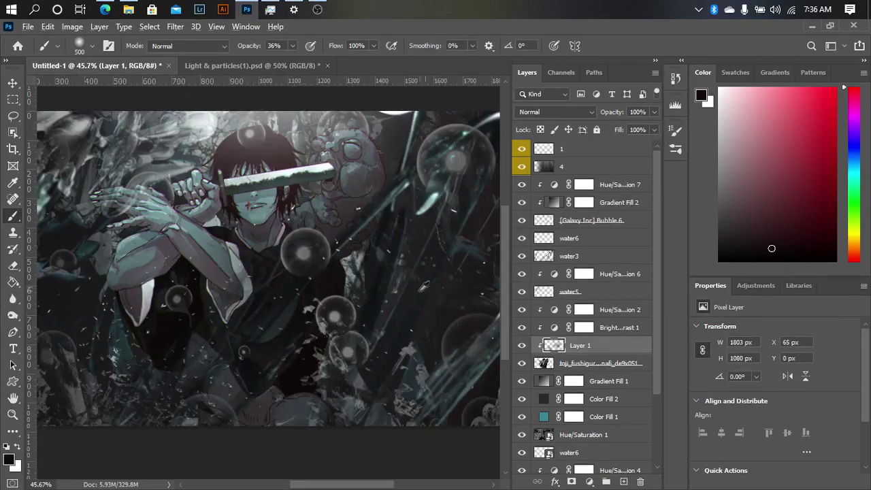
scroll(403, 308, down, 1)
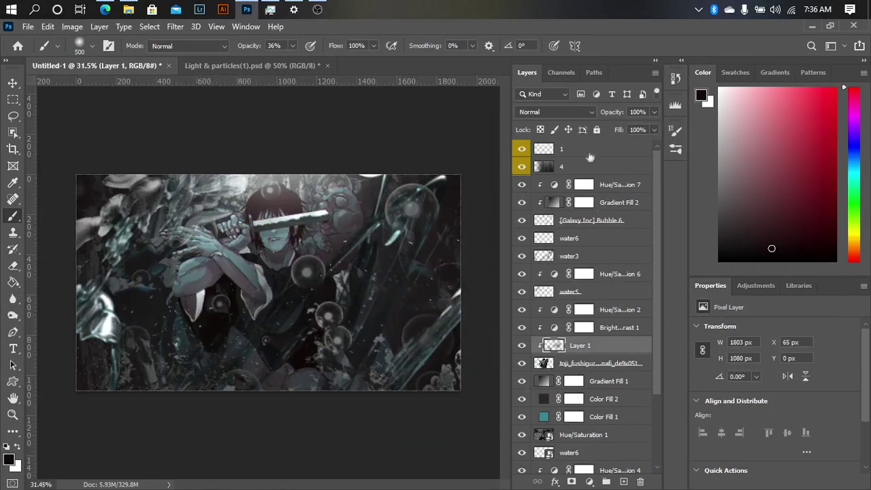
click(590, 156)
click(271, 9)
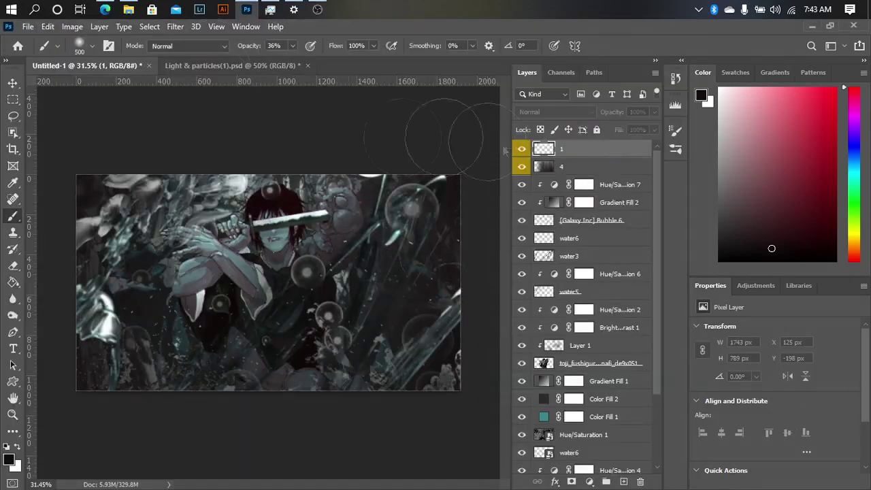
click(230, 66)
mouse_move(497, 284)
mouse_down()
mouse_move(323, 286)
mouse_move(261, 337)
mouse_up()
key(ctrl+t)
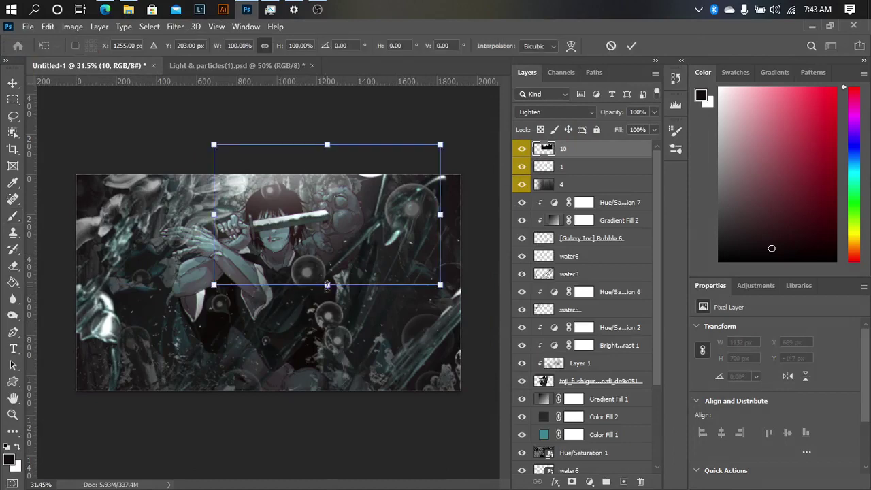
key(Return)
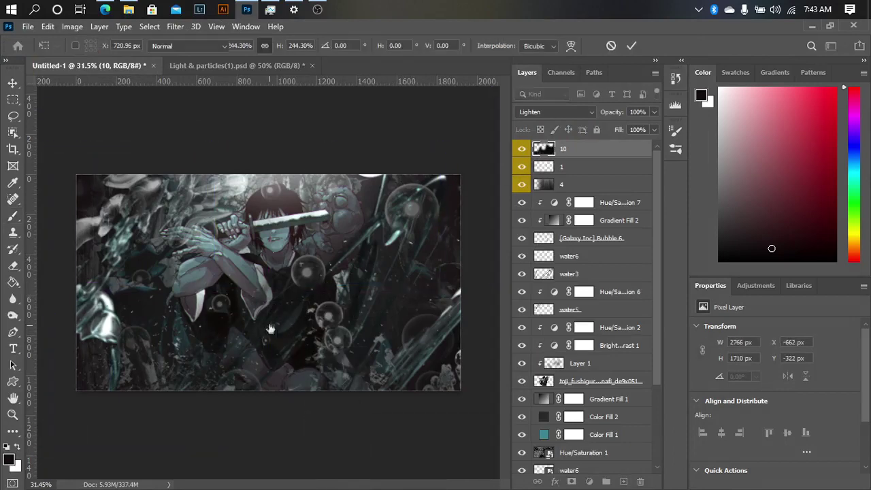
Copy light layer 11 into the banner and enlarge it to cover the canvas
click(204, 65)
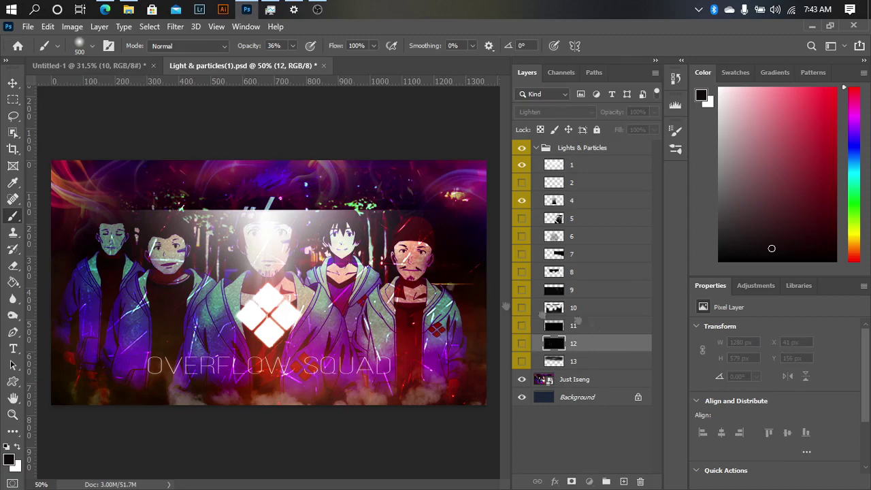
drag(575, 338, 454, 211)
key(ctrl+t)
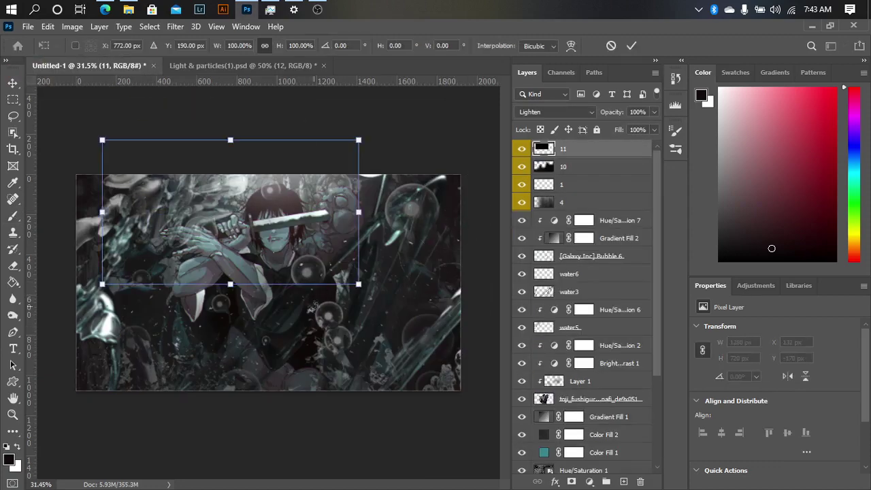
drag(275, 284, 327, 286)
key(Return)
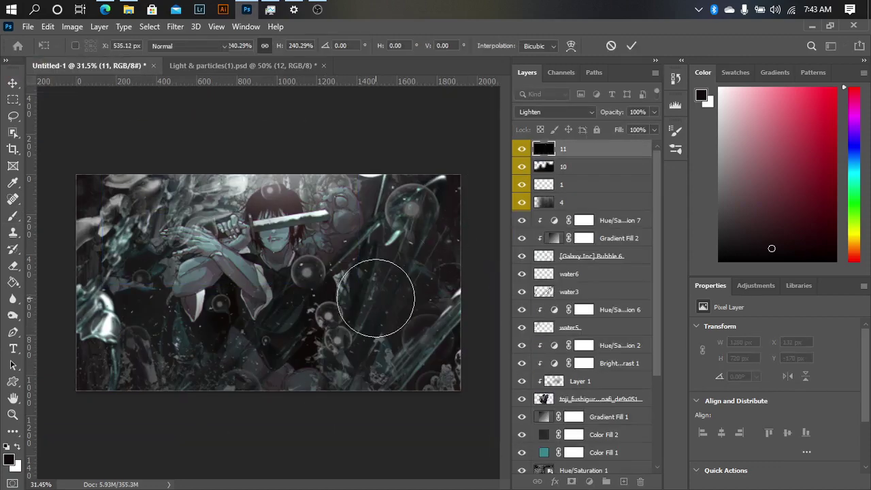
click(624, 481)
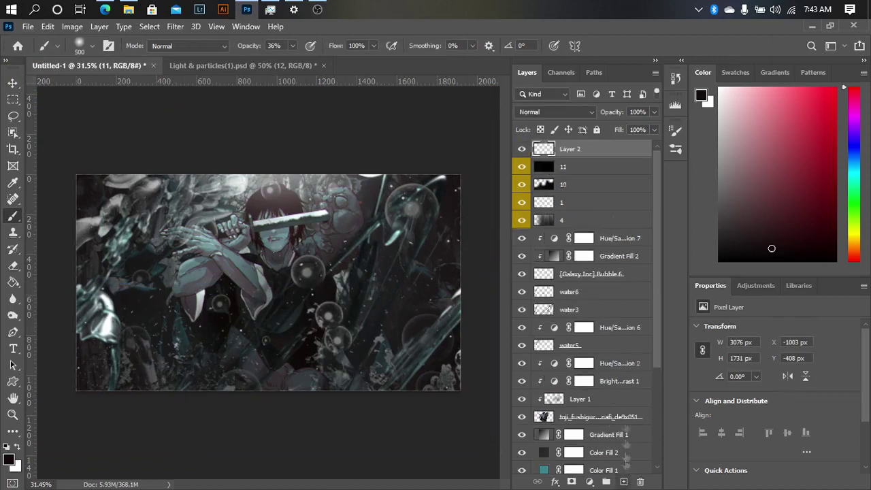
Set Layer 2 to Color Dodge and brush a tall glow stroke on the right side
click(556, 112)
click(537, 230)
drag(407, 221, 419, 237)
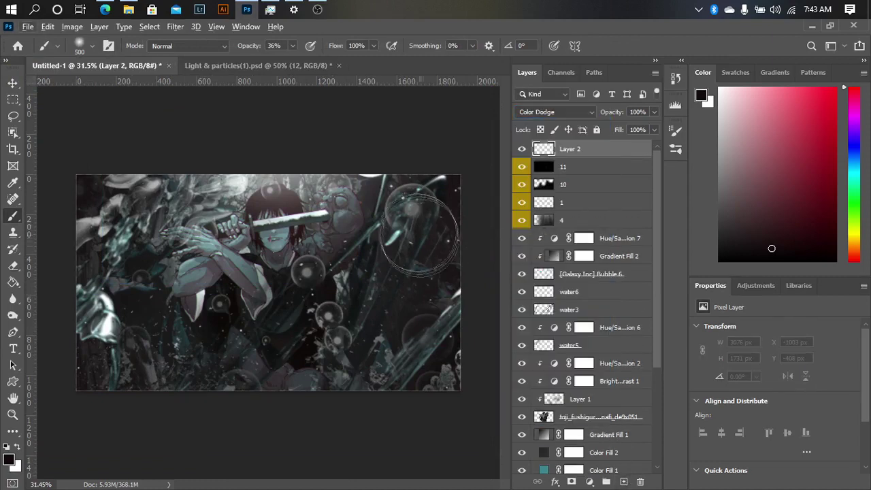
alt+shift+right_click(400, 204)
click(409, 201)
key(ctrl+z)
drag(408, 201, 414, 365)
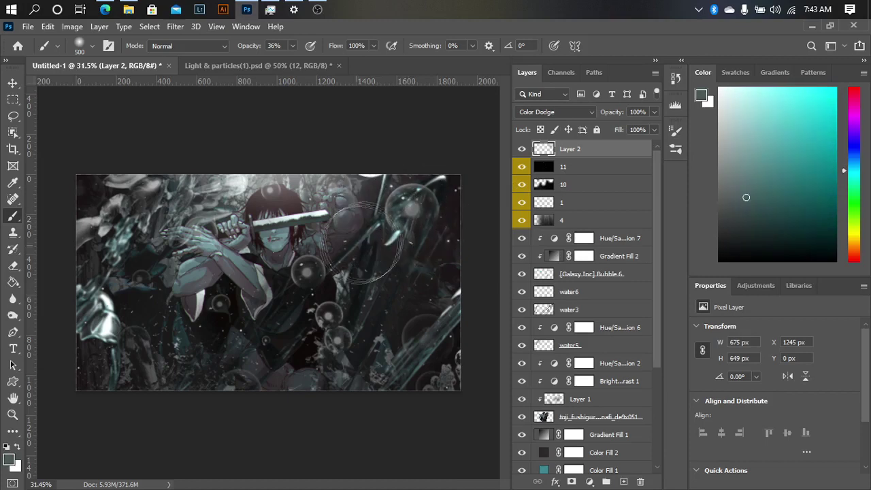
Sample colours from the artwork and dodge-brighten the left plants and bubbles
alt+click(116, 224)
mouse_move(117, 224)
mouse_down()
mouse_move(174, 194)
mouse_move(232, 204)
mouse_up()
alt+click(204, 351)
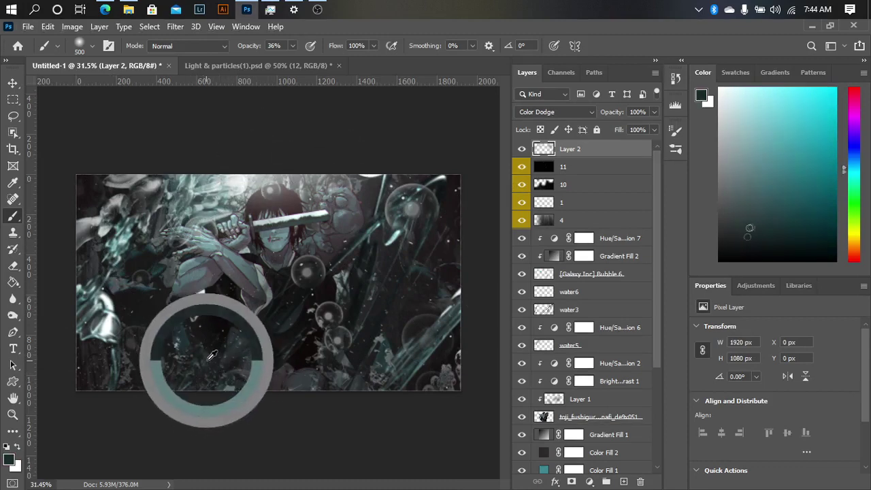
alt+click(286, 325)
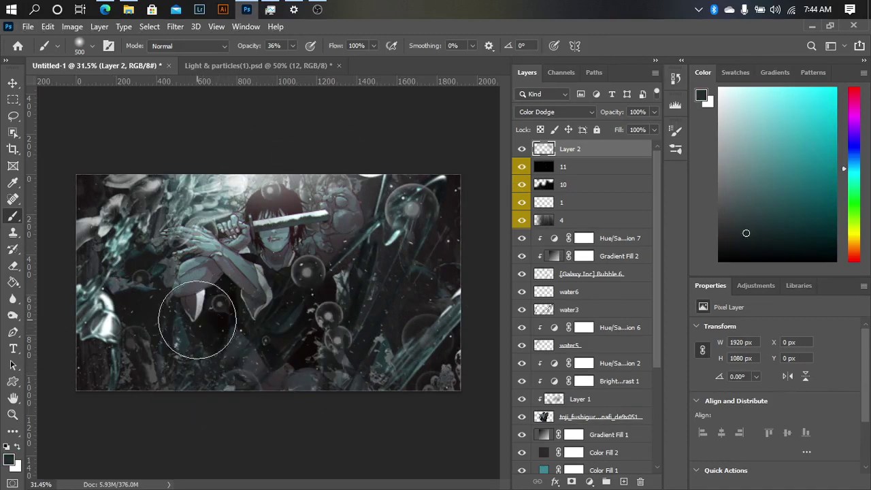
alt+click(198, 307)
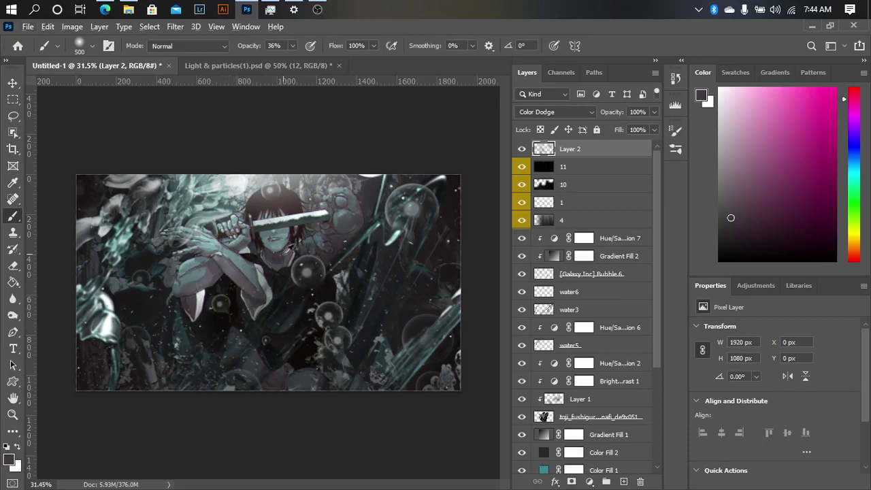
alt+click(362, 286)
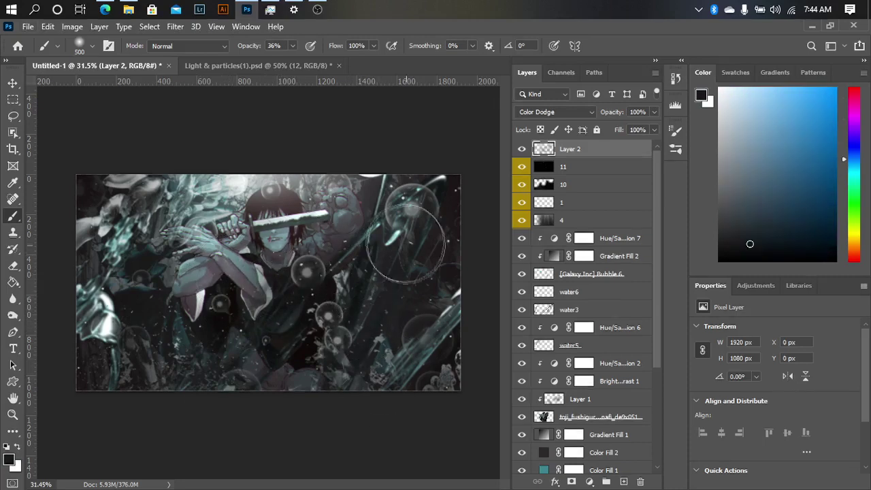
alt+click(357, 204)
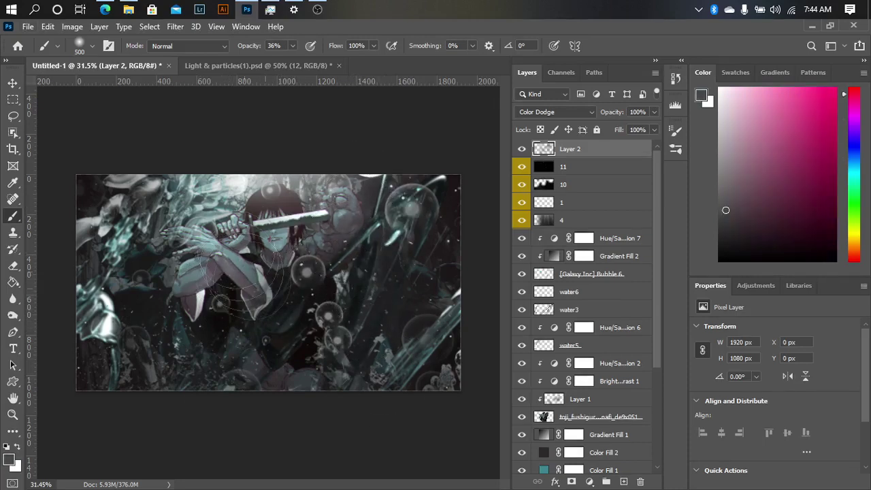
alt+click(282, 386)
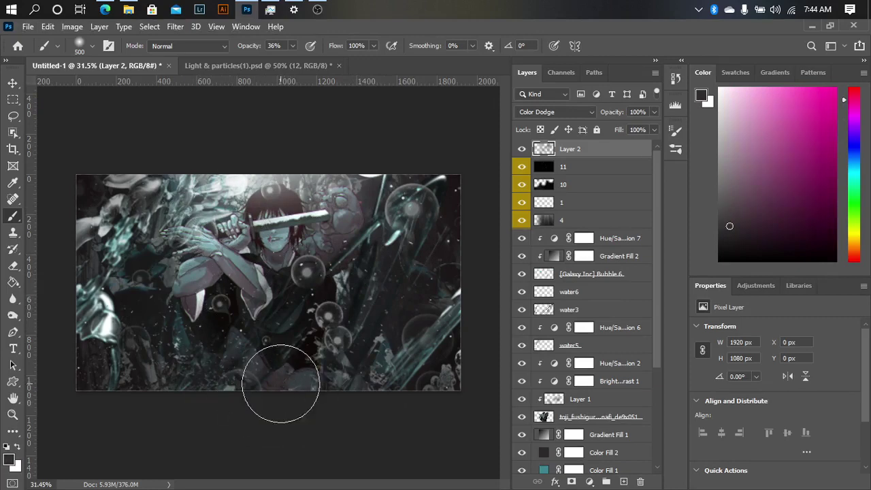
click(589, 481)
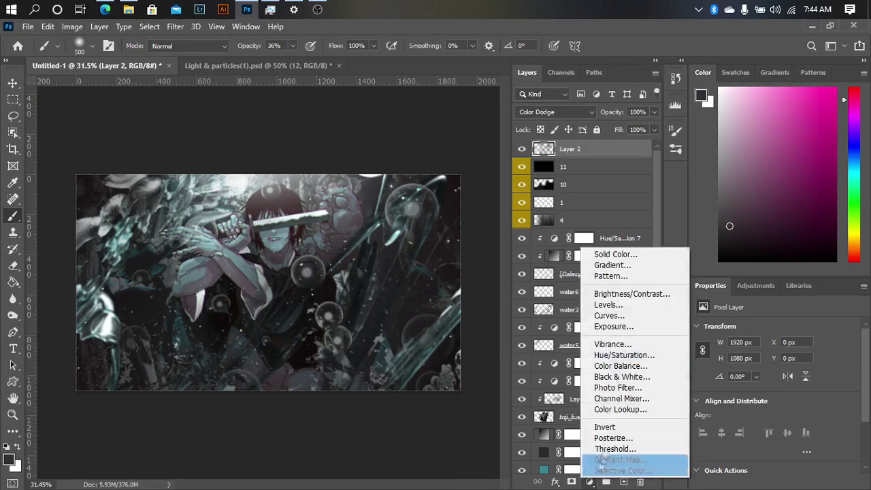
Add a Color Lookup adjustment and cycle through 3DLUT presets, settling on 3Strip.look
click(612, 408)
click(769, 329)
click(775, 332)
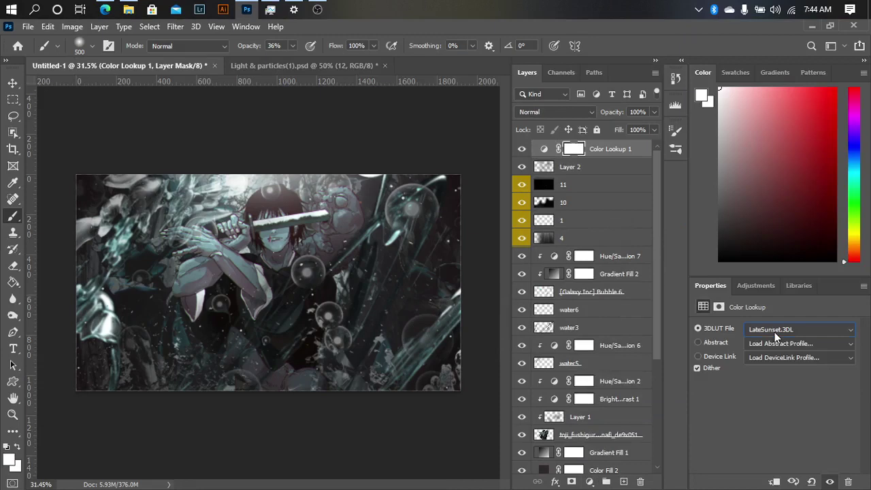
key(Up)
key(Up)
key(Up)
key(Up)
key(Up)
key(Up)
key(Up)
key(Up)
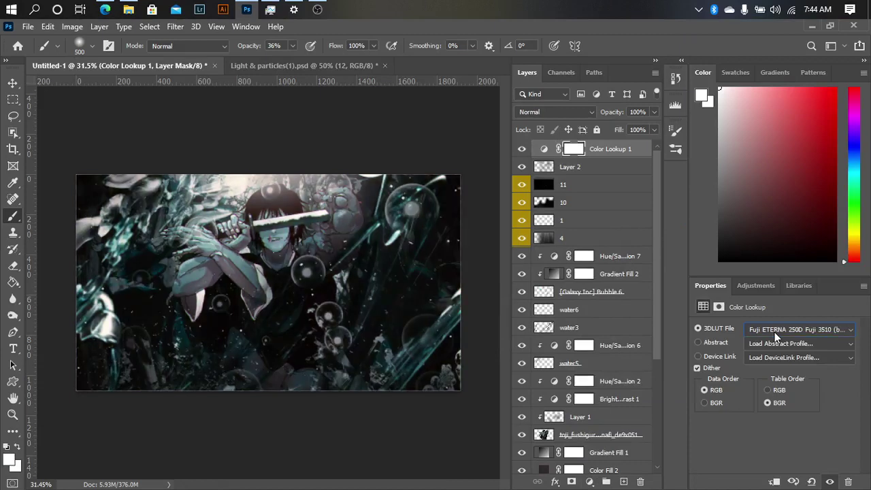
key(Up)
key(Up)
key(Up)
key(Up)
key(Up)
key(Up)
key(Down)
key(Up)
key(Up)
key(Up)
key(Up)
key(Up)
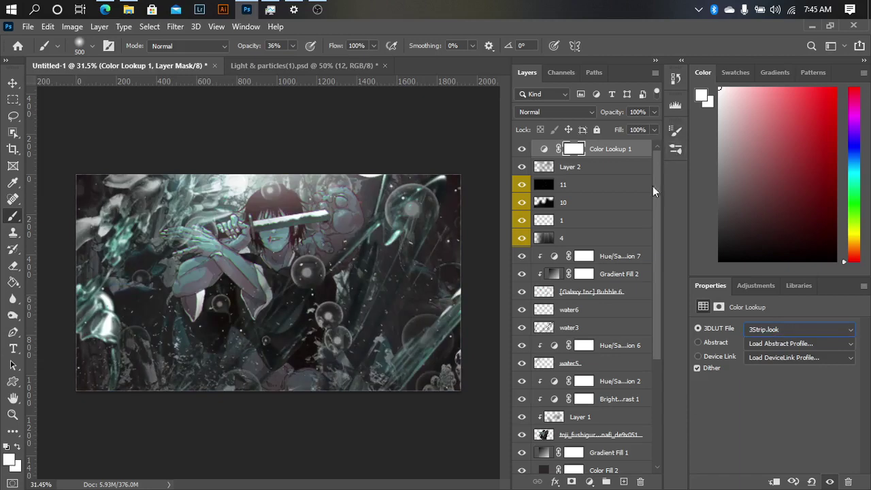
click(583, 481)
Add a Gradient Map using the purple-to-peach preset
click(636, 461)
click(762, 332)
scroll(563, 179, down, 2)
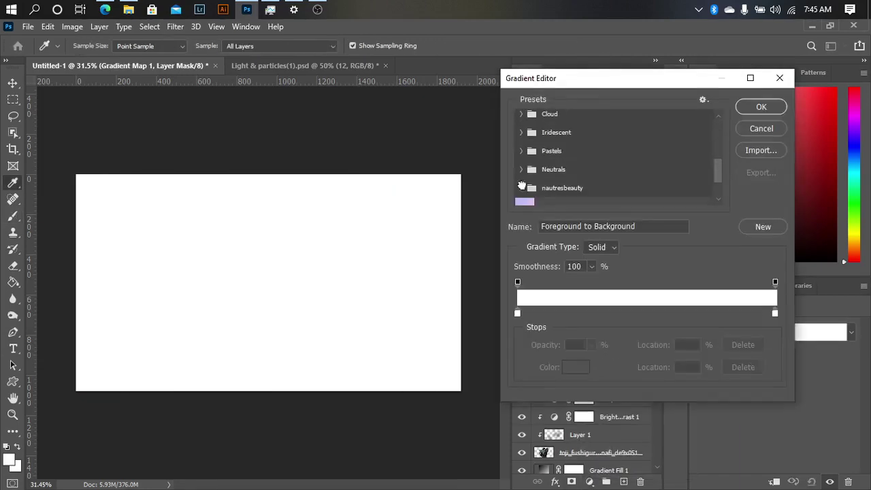
click(521, 200)
click(661, 185)
click(628, 186)
click(762, 107)
Blend Gradient Map 1 as Lighten and lower its fill to 23%
click(557, 113)
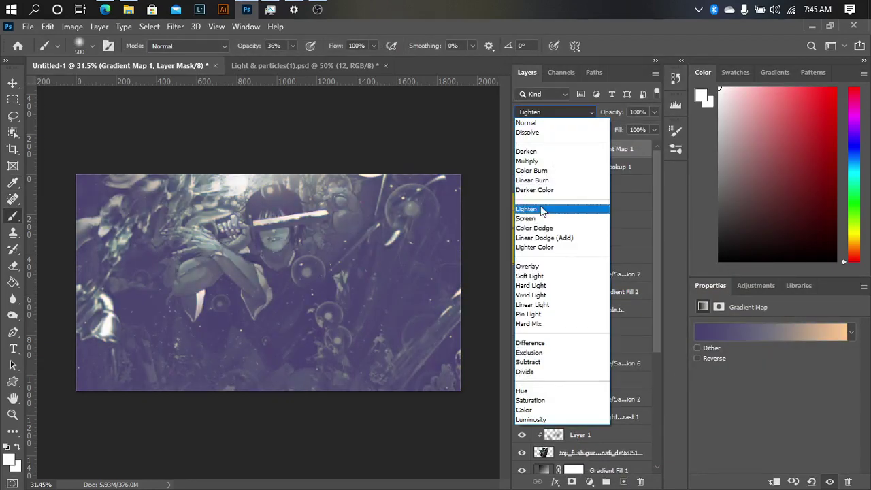
click(535, 204)
drag(614, 148, 605, 145)
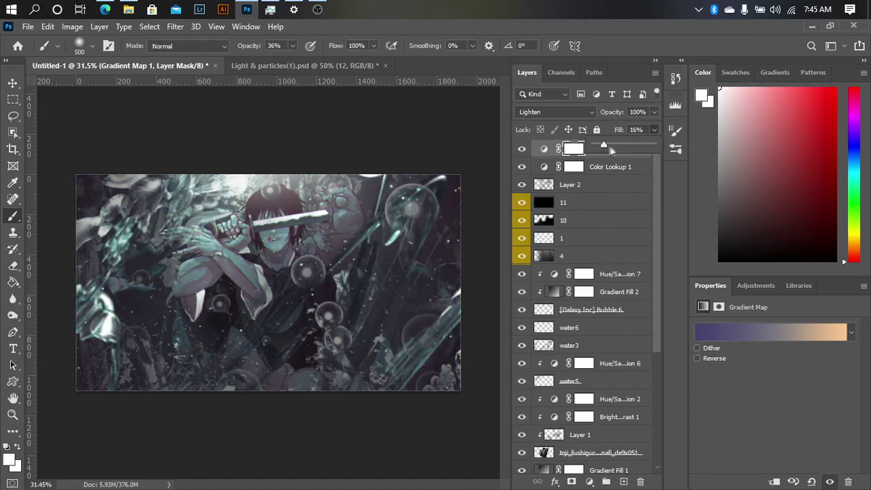
click(610, 222)
click(557, 147)
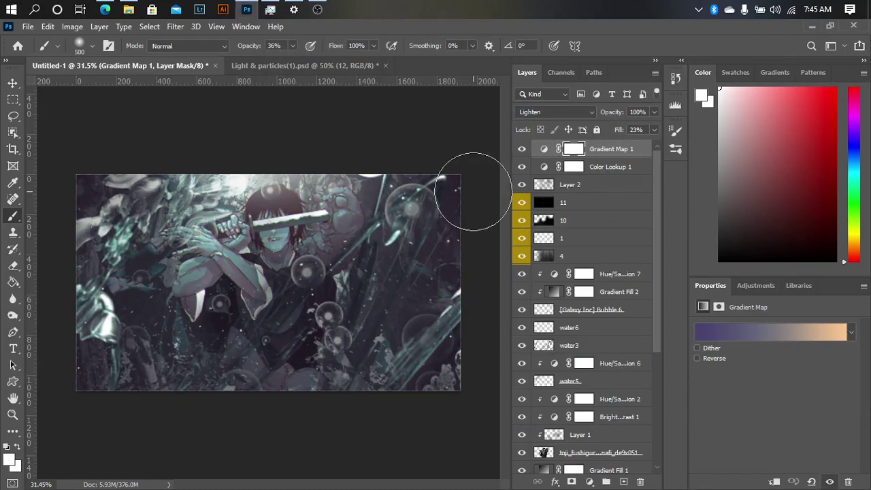
key(ctrl+o)
Open meimei.psd from the 188 jujutsu kaisen folder and bring its title Group 1 over
click(509, 91)
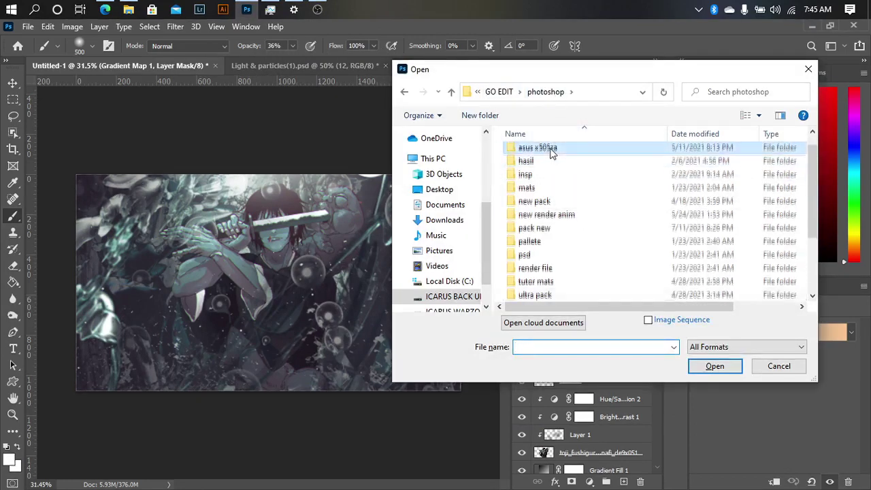
double_click(579, 143)
double_click(609, 161)
double_click(553, 219)
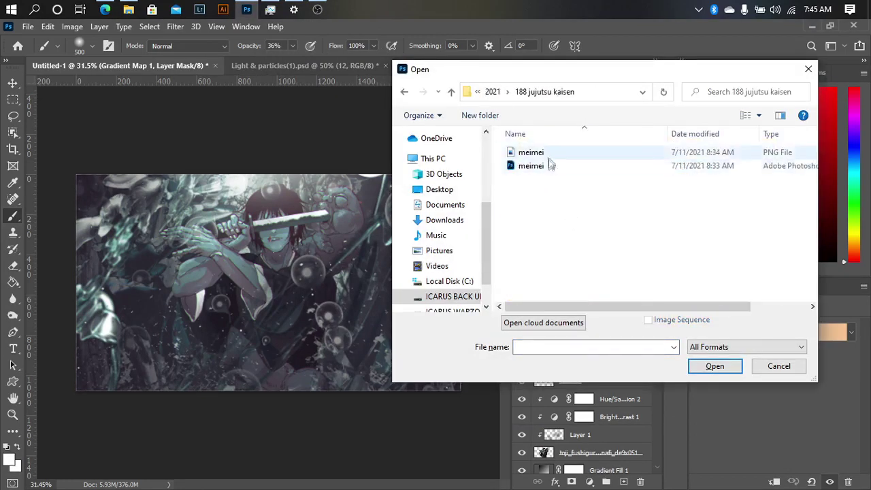
double_click(548, 158)
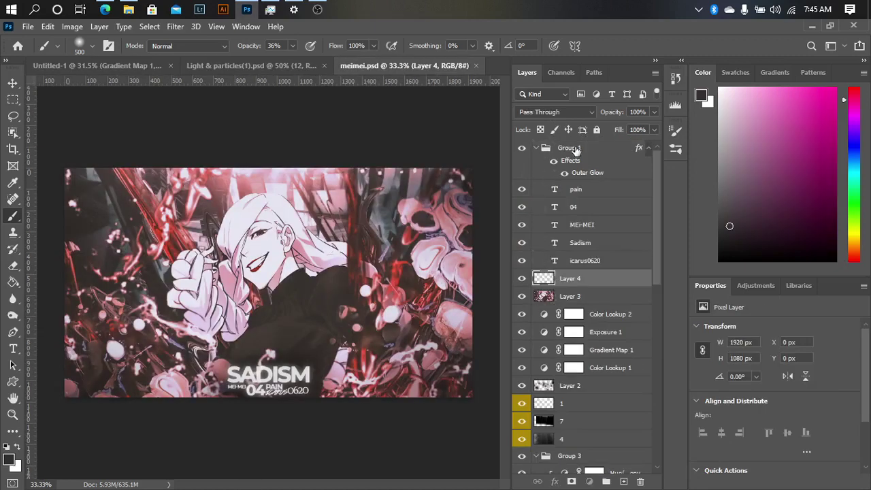
click(575, 150)
key(ctrl+Tab)
key(ctrl+Tab)
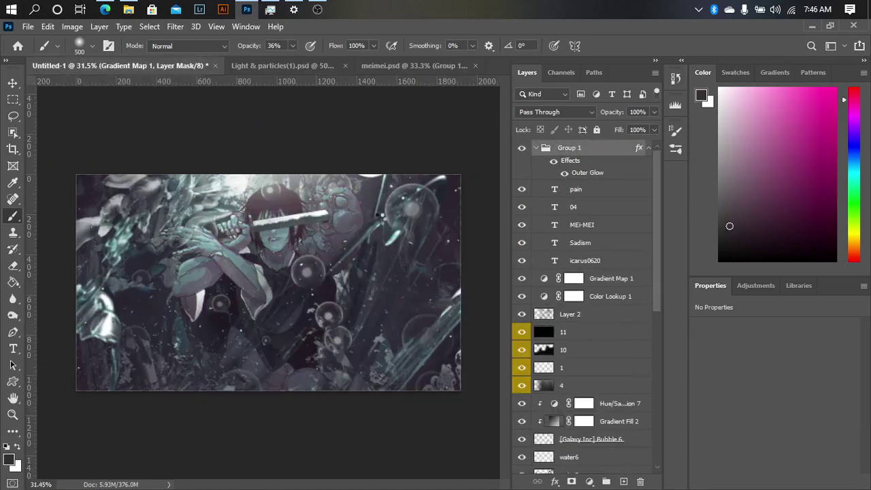
Move the SADISM title block to the banner's bottom, nudged slightly left and down
key(ctrl+t)
drag(277, 211, 300, 376)
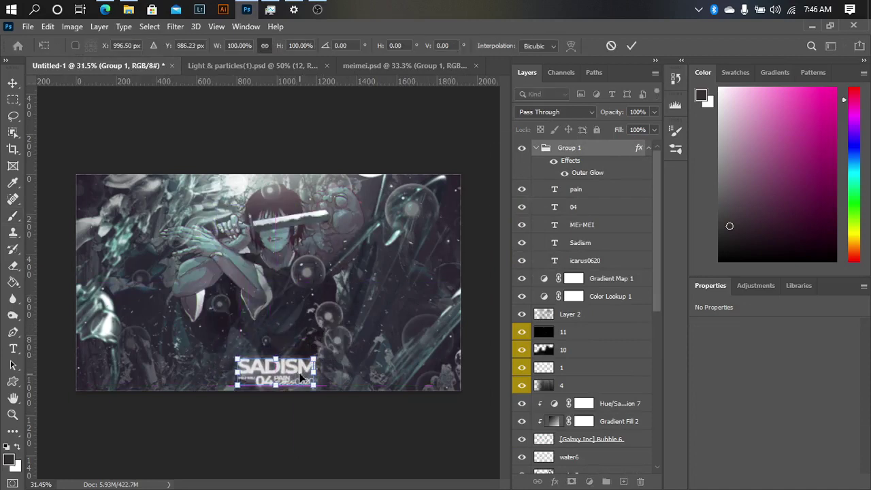
key(b)
key(ctrl+t)
drag(292, 368, 297, 382)
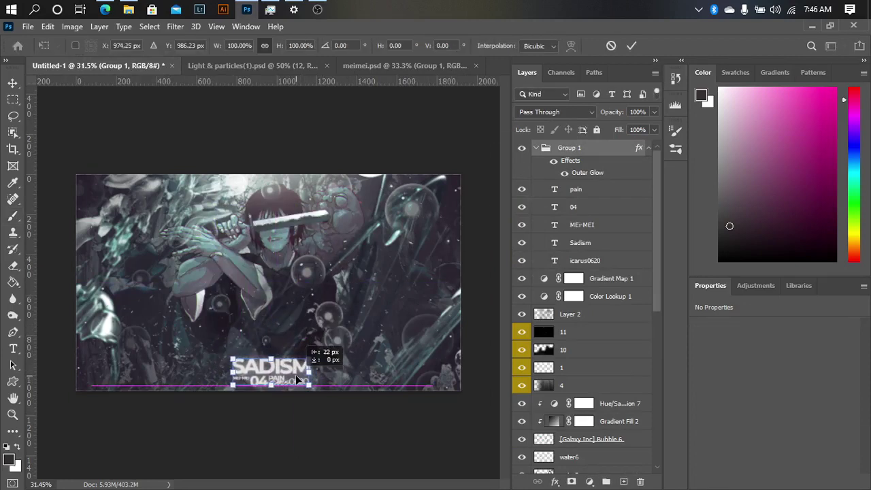
key(Return)
key(b)
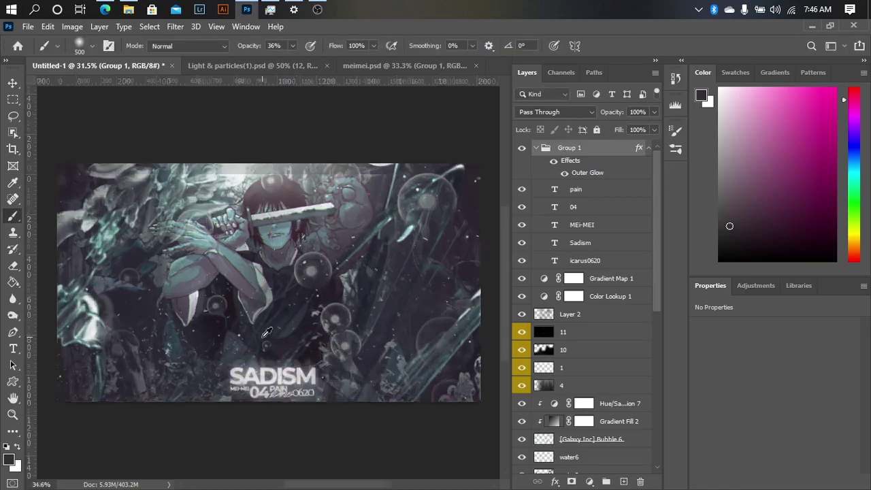
scroll(298, 381, up, 2)
Replace the SADISM title text with BADASSS
key(t)
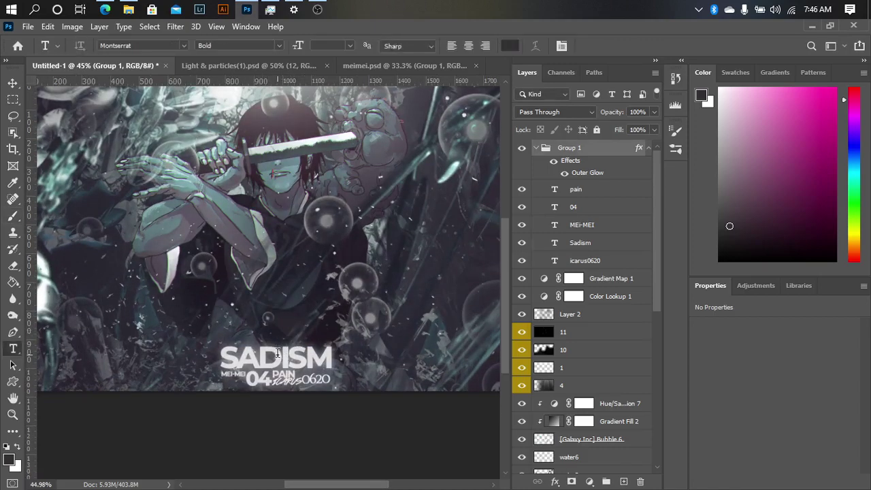
click(279, 354)
key(ctrl+a)
text(CURSM)
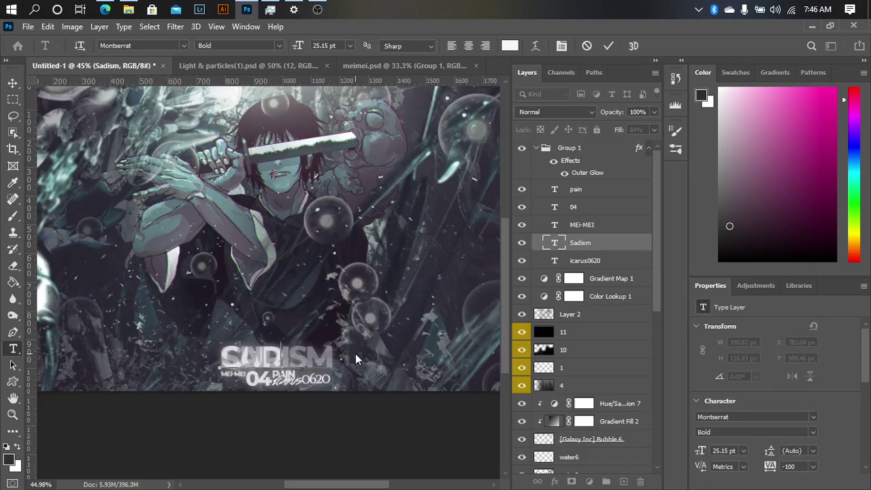
key(shift+Left)
key(shift+Left)
key(shift+Left)
key(BackSpace)
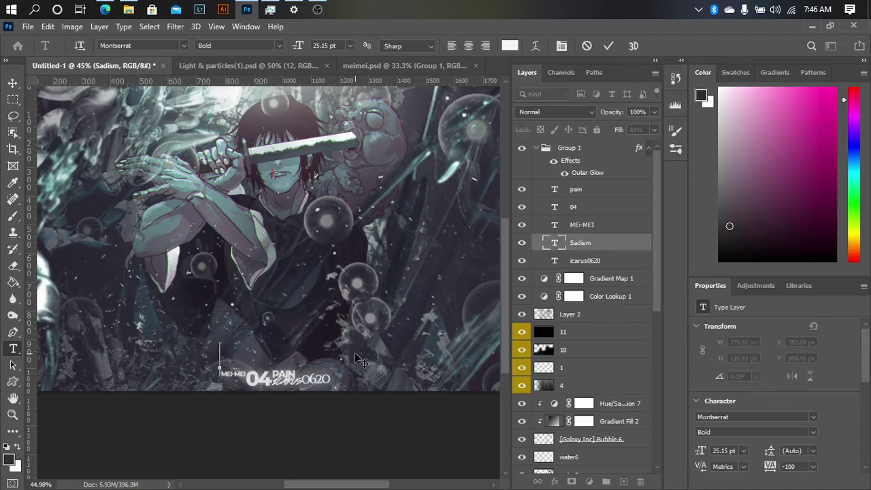
text(NEVER)
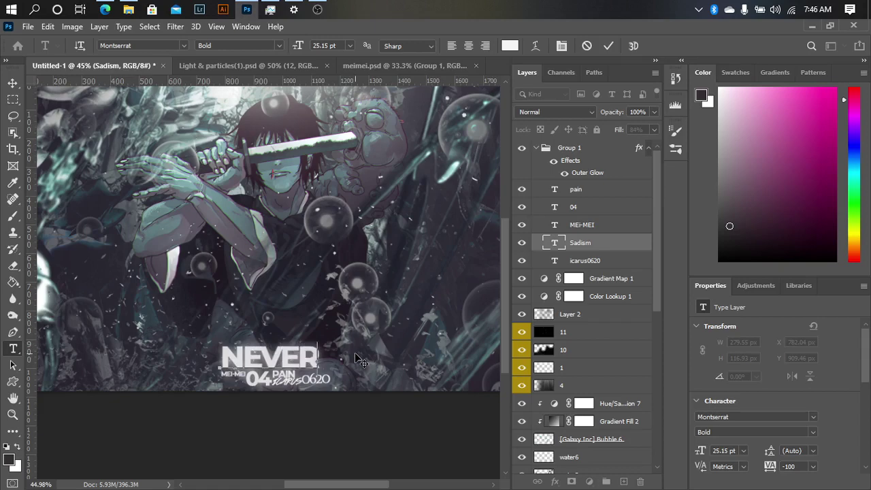
key(ctrl+a)
key(BackSpace)
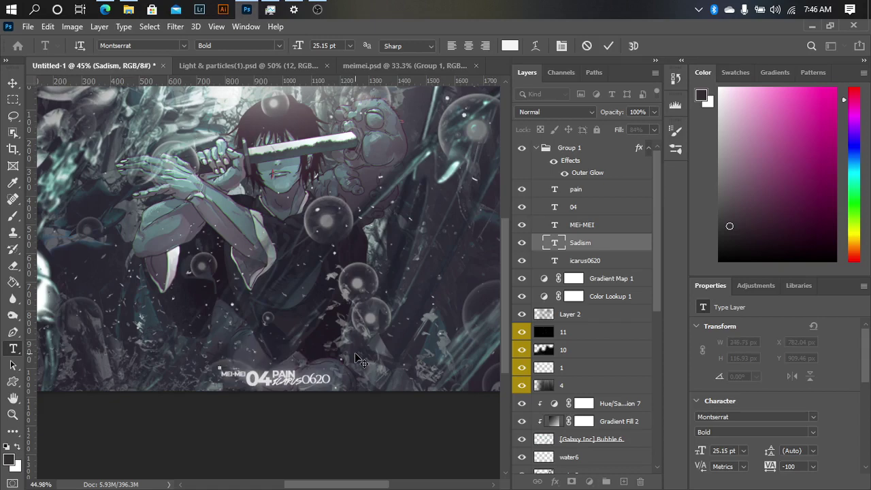
text(BAD)
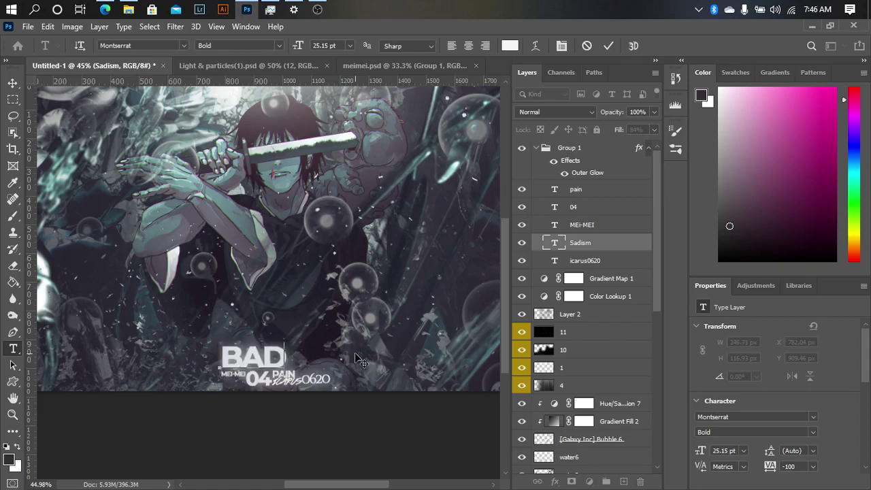
text(DASS)
key(Left)
key(Left)
key(Left)
key(BackSpace)
key(End)
text(S)
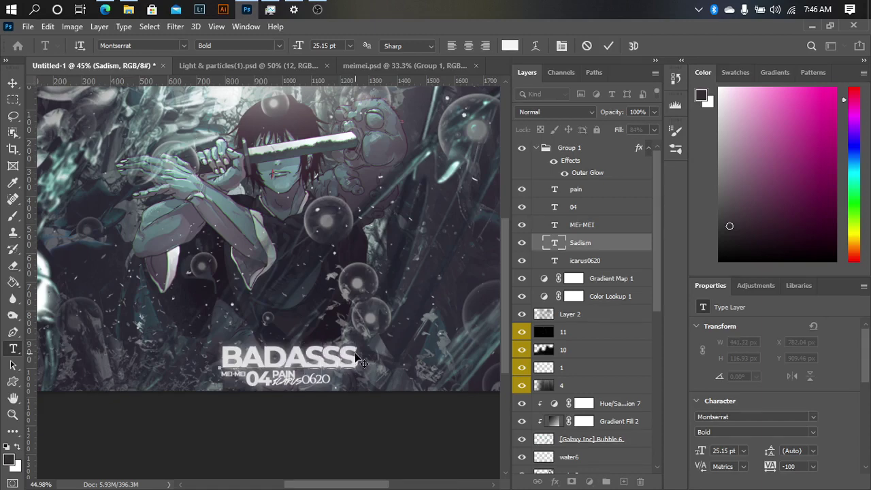
Edit the PAIN line and change the number 04 to 05
scroll(270, 409, up, 3)
click(354, 363)
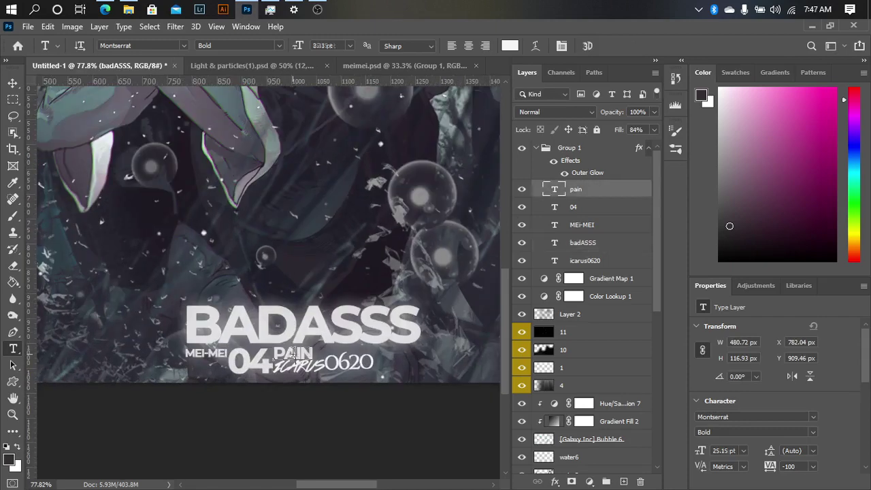
key(ctrl+a)
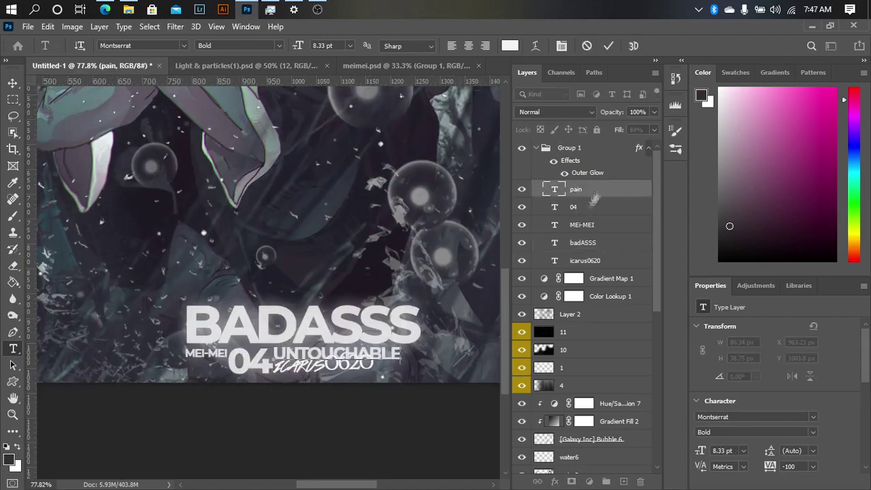
double_click(250, 363)
text(05)
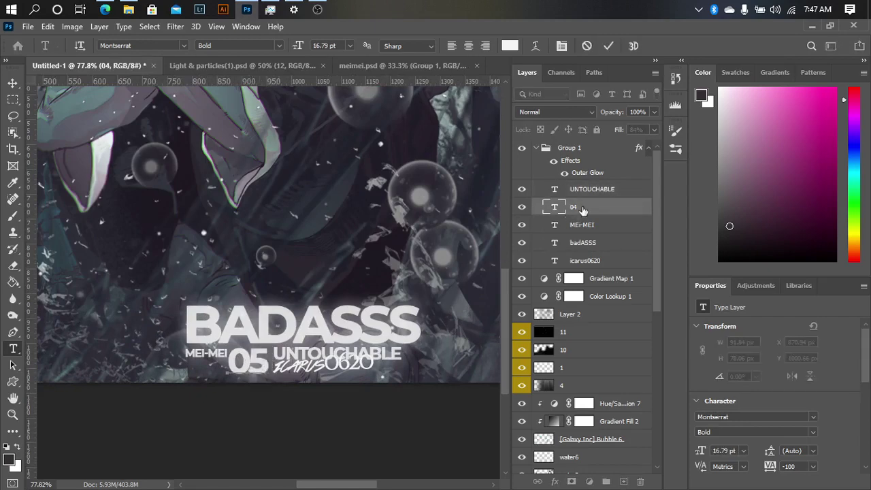
key(ctrl+Return)
Change MEI-MEI to TOJI, then stamp all visible layers into a new layer
click(206, 349)
key(ctrl+a)
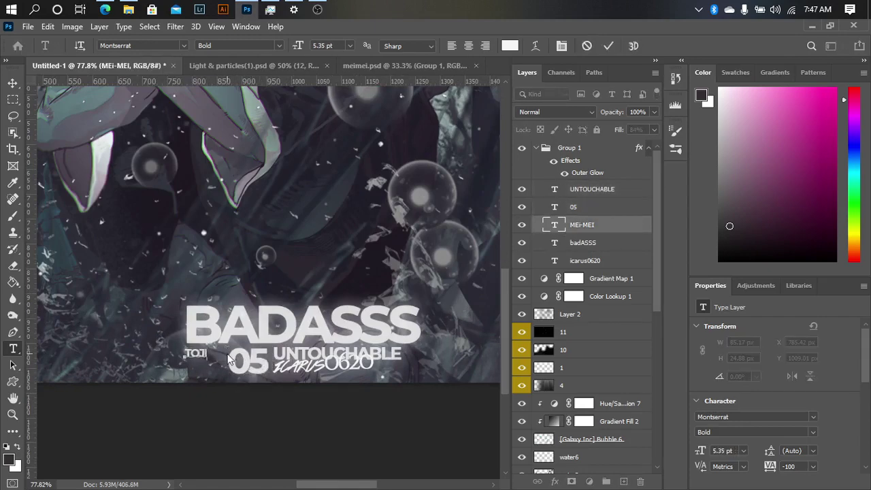
click(581, 243)
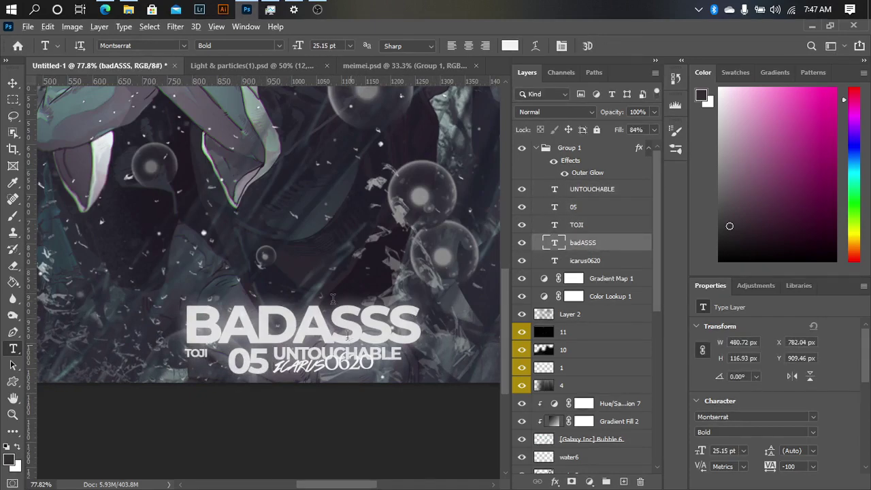
scroll(333, 300, down, 2)
scroll(320, 149, down, 2)
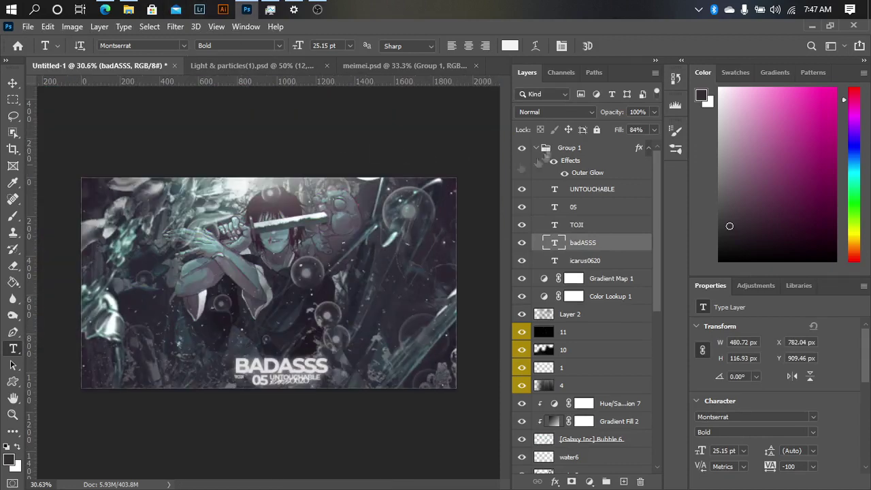
click(608, 156)
key(ctrl+shift+alt+e)
In the Camera Raw Filter, apply Auto tone and a slight -9 vignette
click(317, 10)
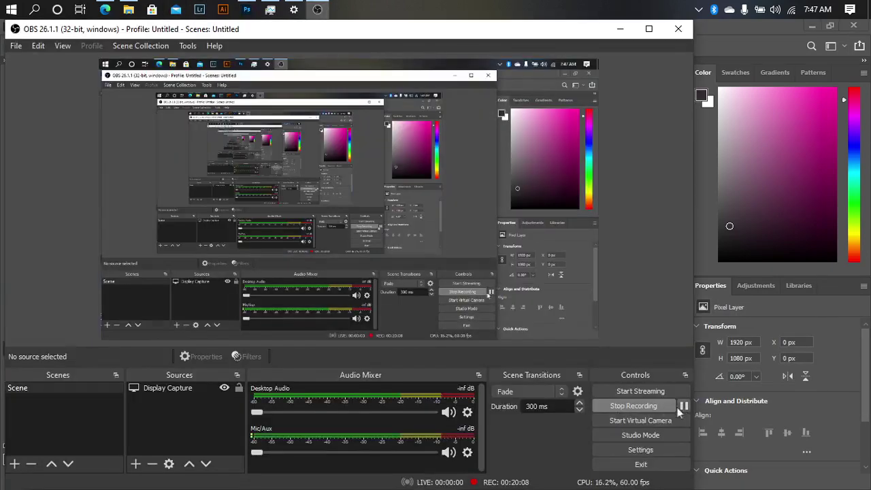
click(772, 386)
click(175, 26)
click(205, 121)
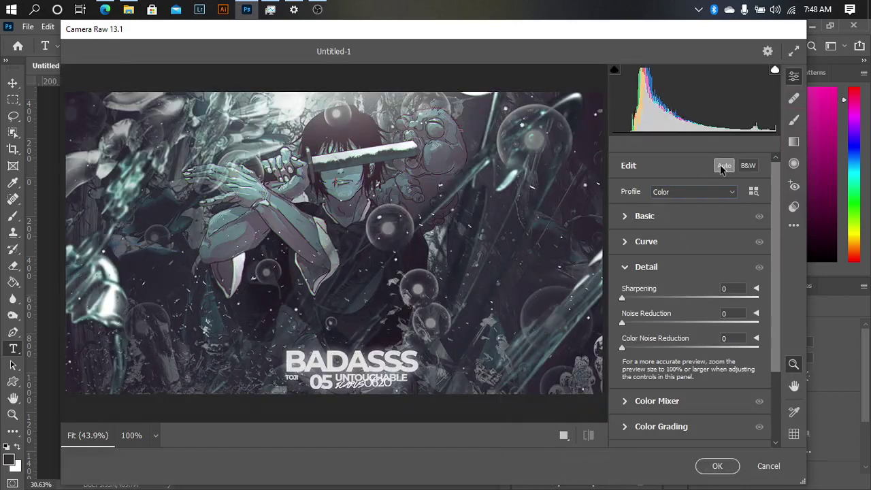
click(722, 167)
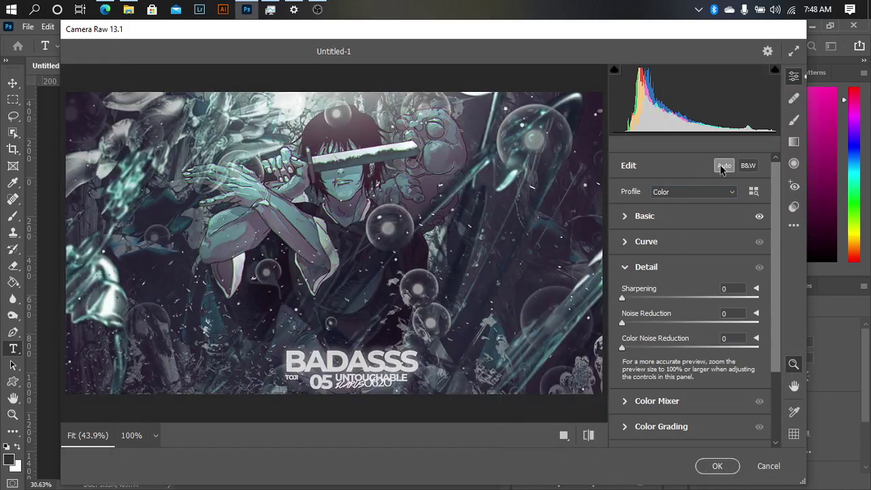
scroll(677, 332, down, 3)
click(627, 408)
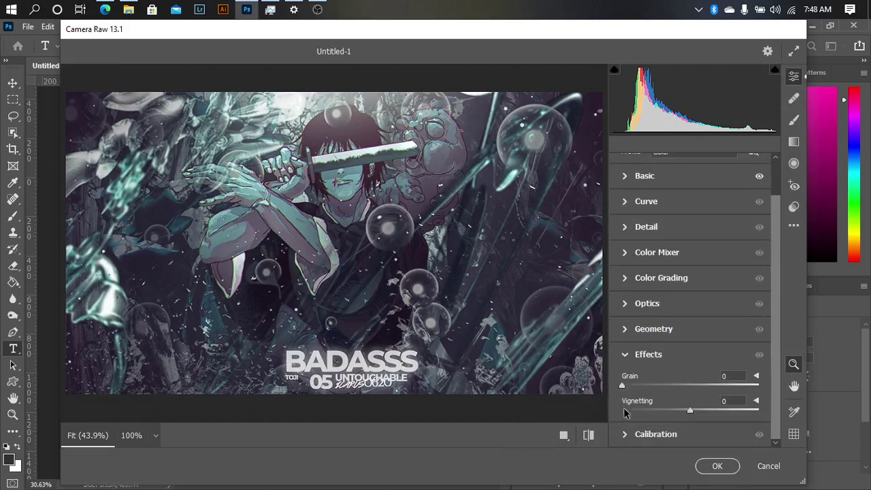
drag(679, 412, 685, 412)
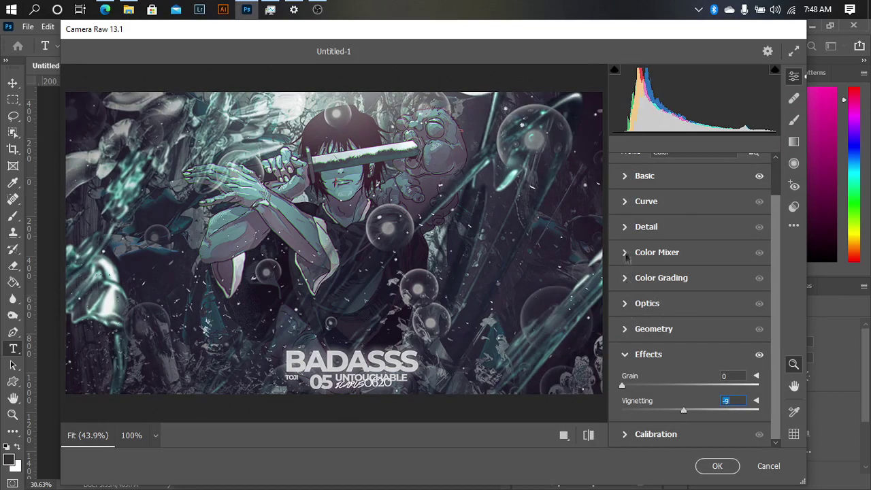
Set Sharpening 60, Noise Reduction 52 and Color Noise Reduction 57, then apply
click(625, 226)
click(676, 299)
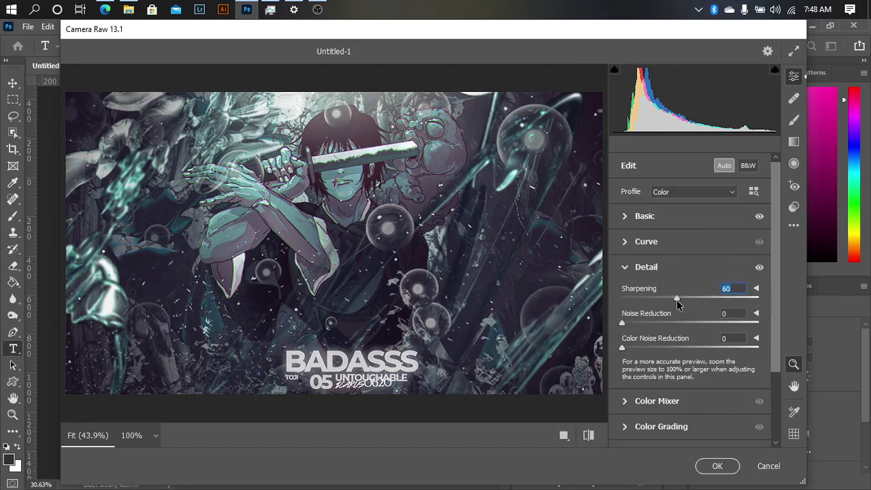
click(692, 323)
click(699, 347)
click(714, 466)
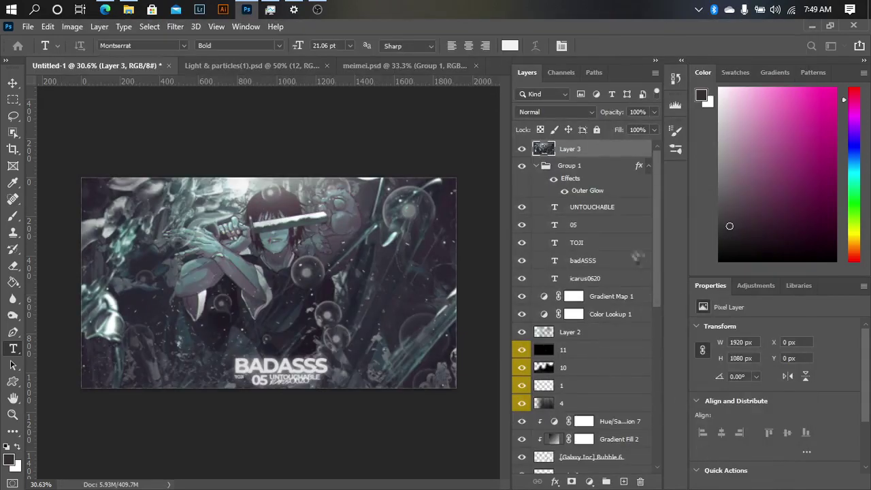
Move Group 1 above Layer 3 and drag its Outer Glow size to the minimum
drag(569, 170, 565, 147)
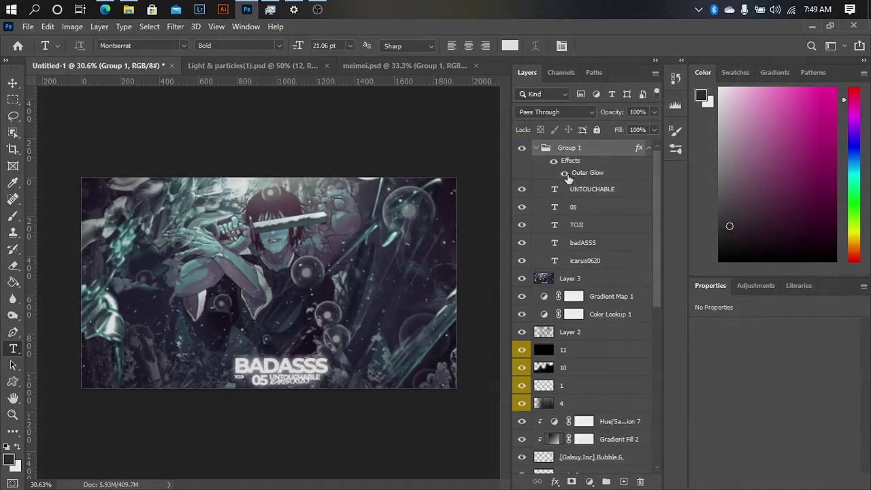
right_click(573, 154)
click(616, 37)
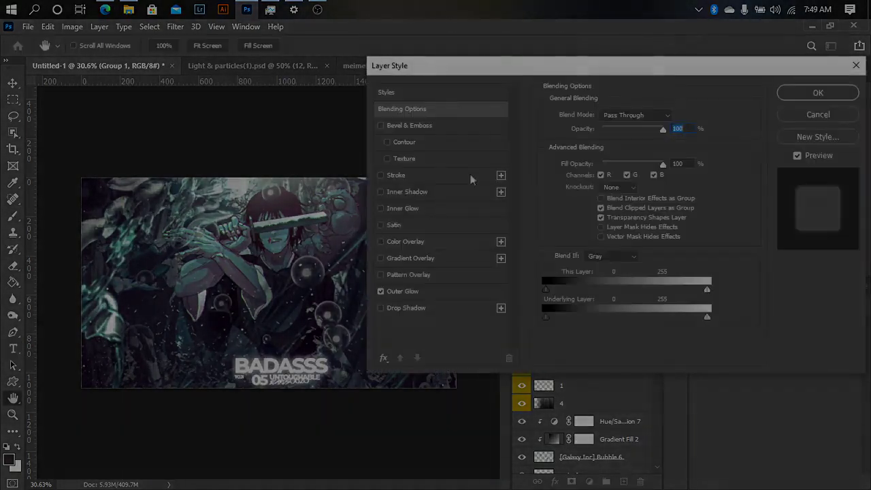
click(407, 293)
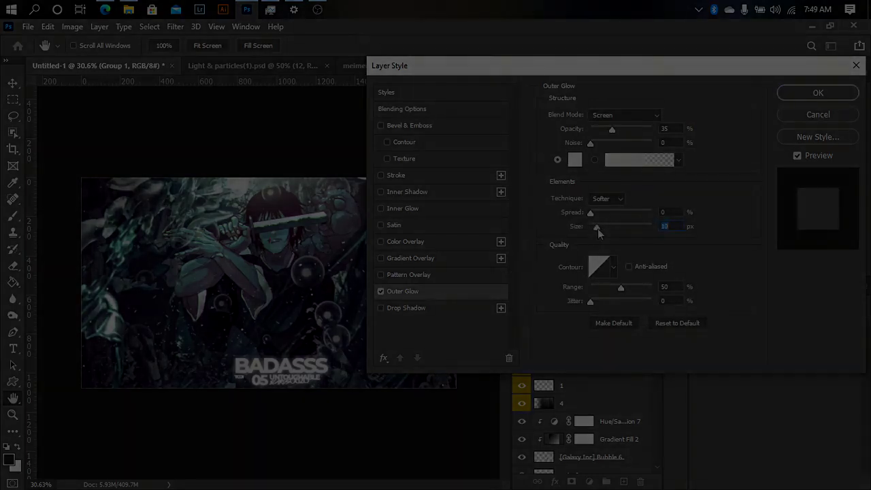
drag(597, 229, 591, 230)
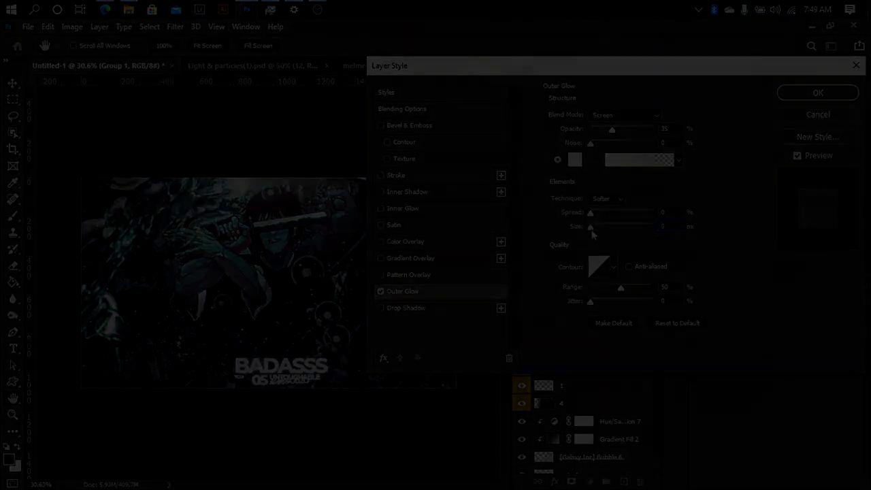